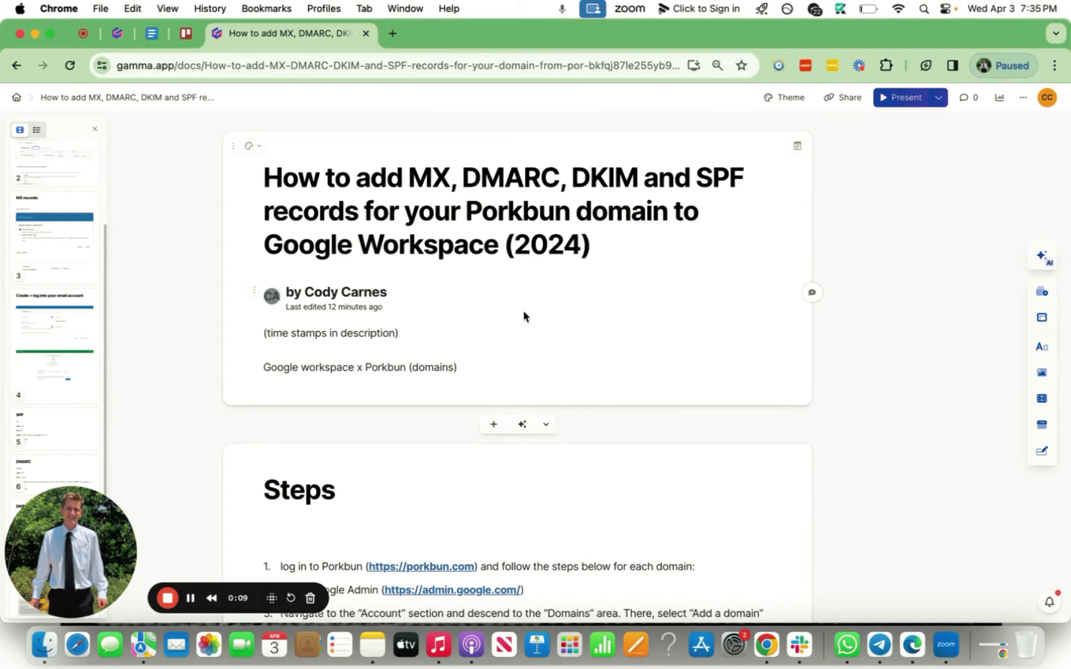
Open porkbun.com and admin.google.com in new tabs from the guide's Steps list.
scroll(524, 317, down, 2)
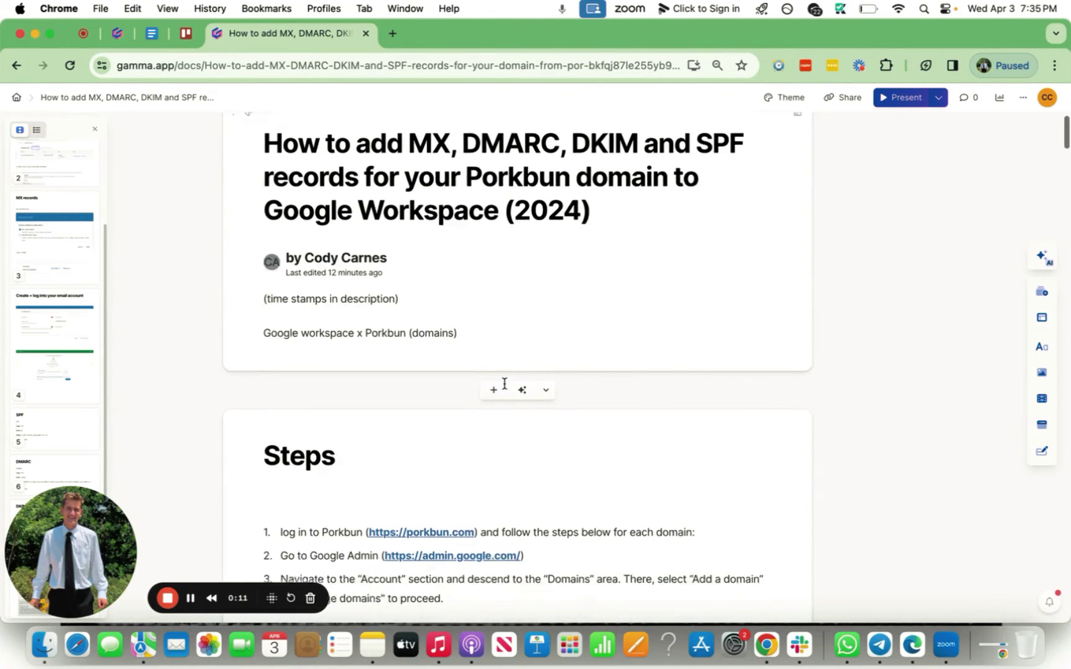
scroll(504, 383, down, 8)
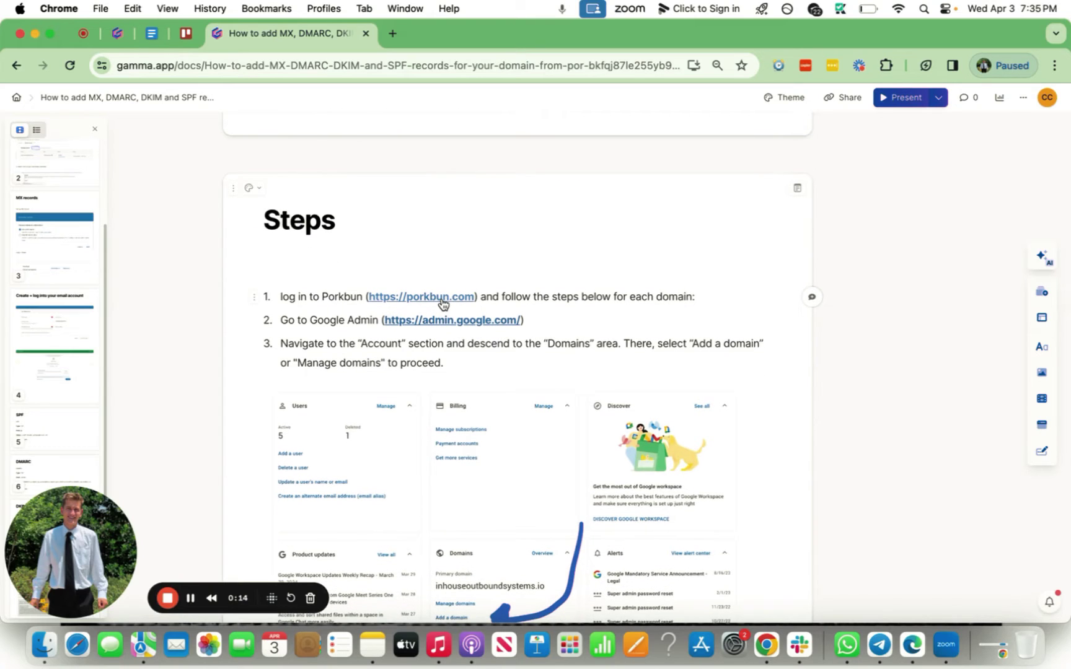
click(442, 303)
super+click(441, 303)
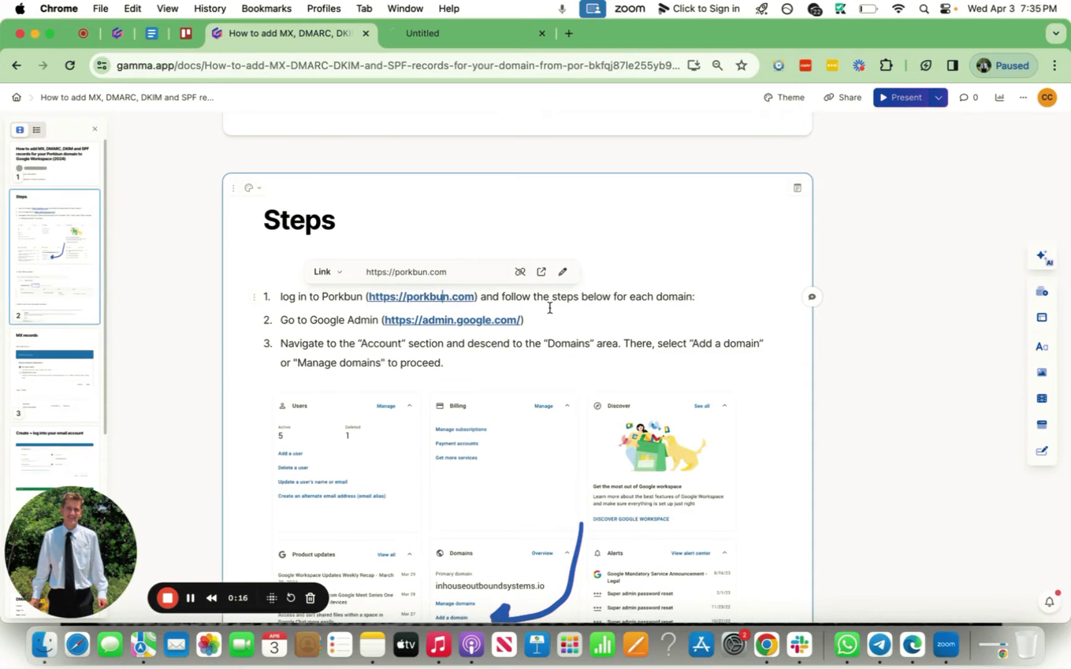
scroll(545, 298, down, 2)
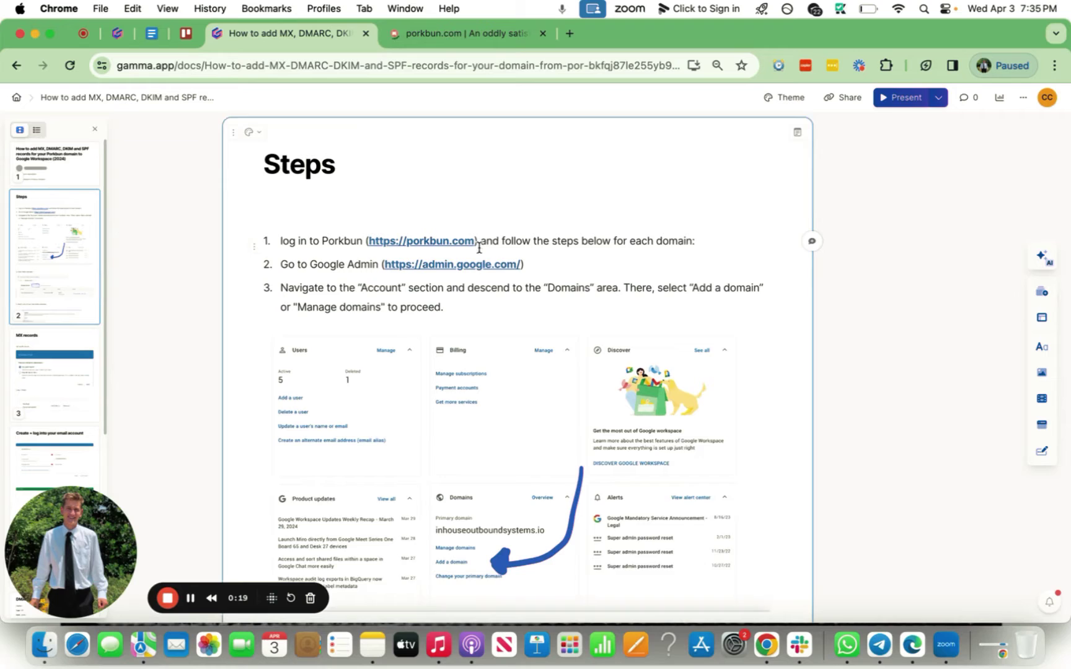
scroll(477, 249, down, 3)
scroll(478, 248, up, 1)
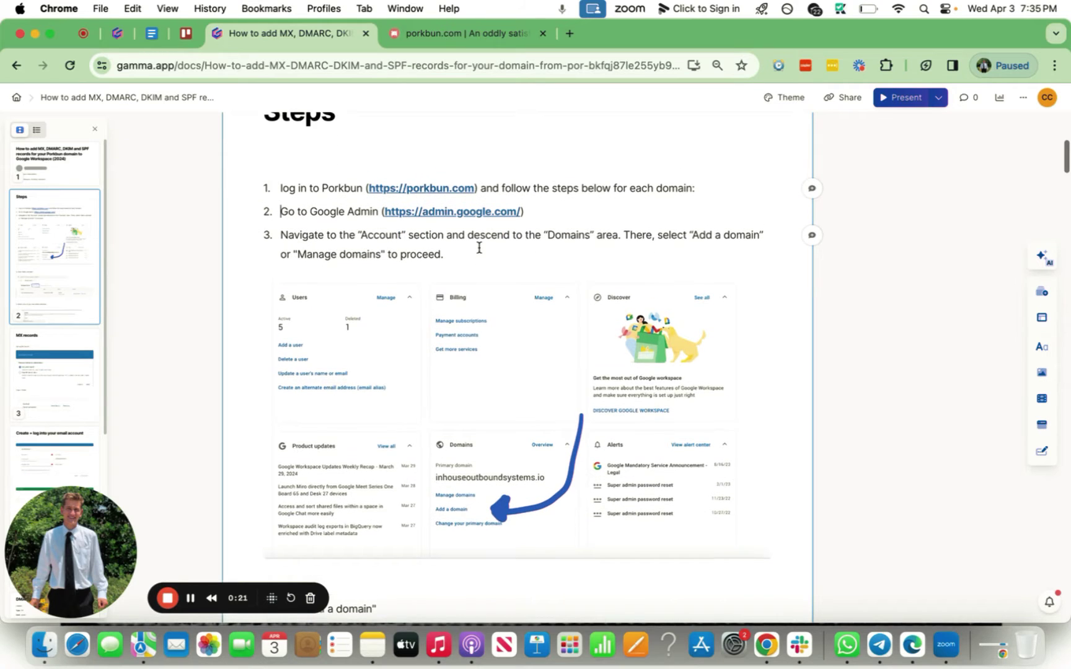
super+click(485, 217)
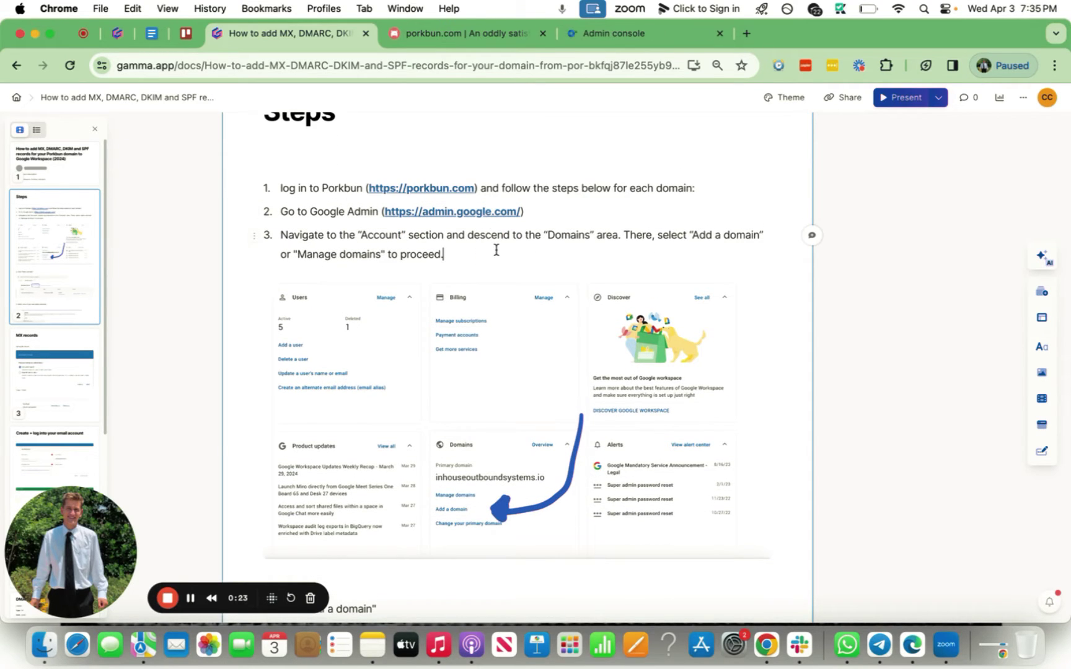
Highlight 'Domains' and 'Add a domain' in the guide's step 3, then go to Google Admin.
scroll(493, 241, up, 12)
scroll(477, 248, down, 15)
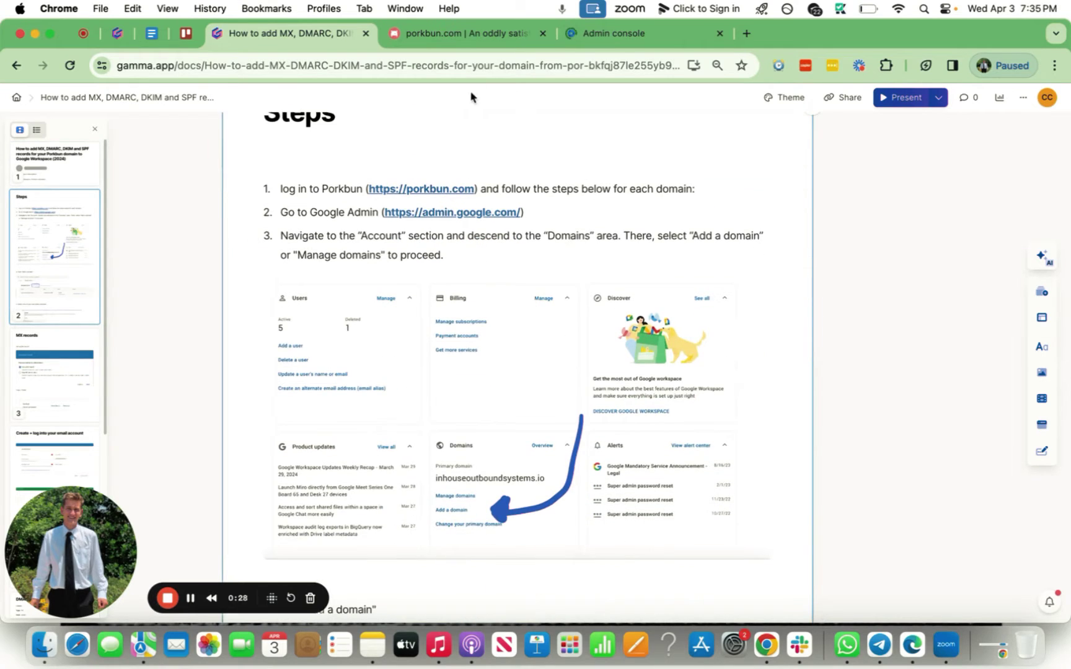
scroll(477, 254, down, 3)
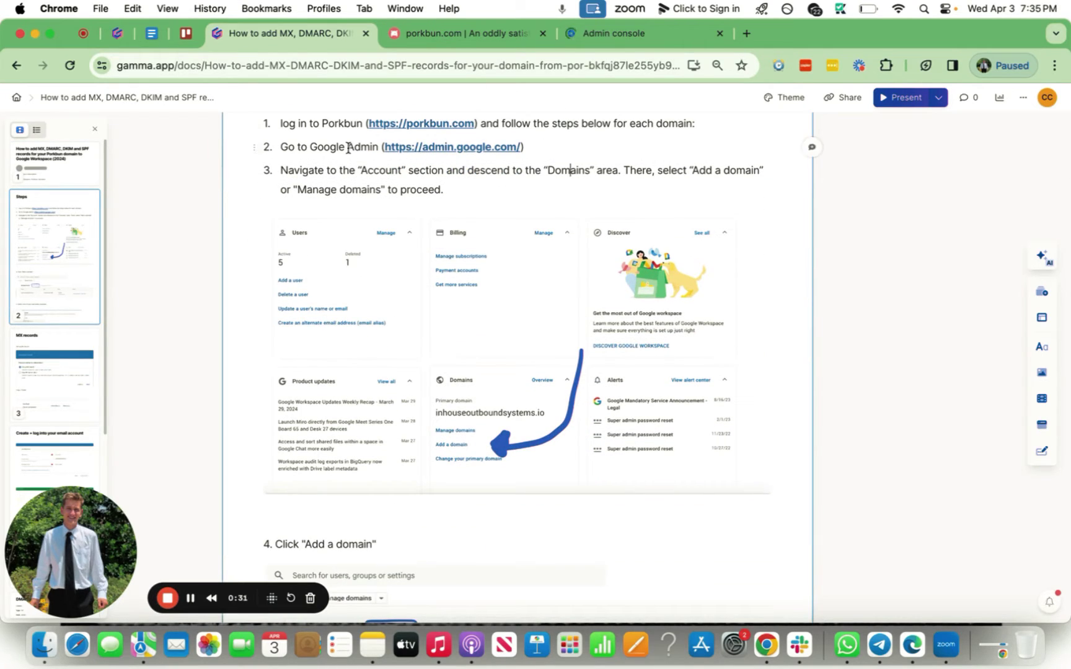
scroll(471, 191, down, 2)
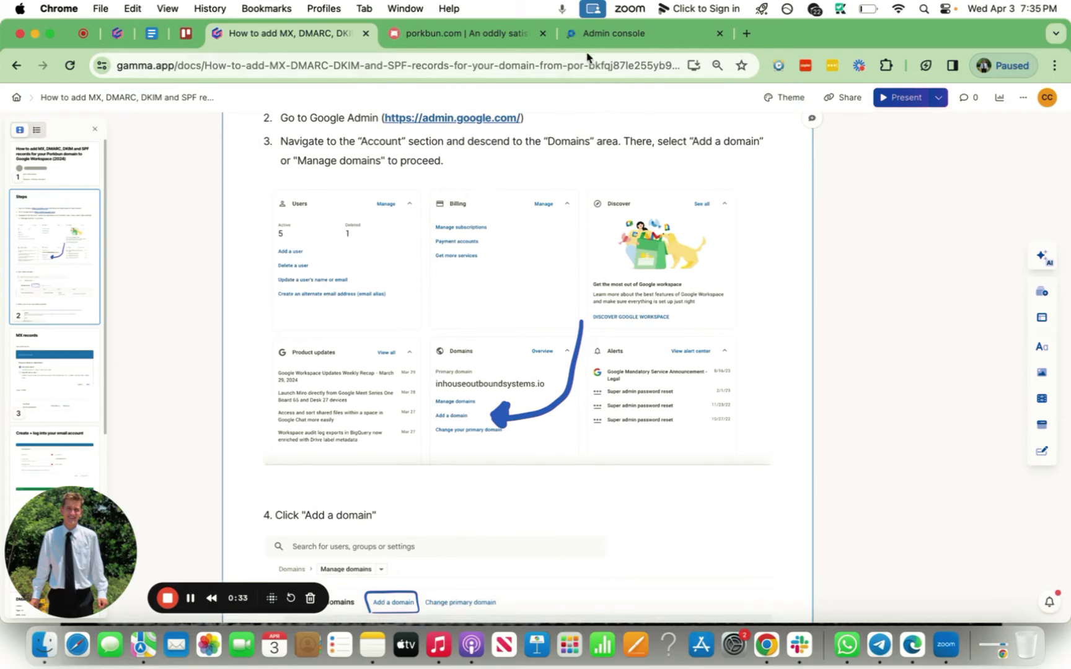
drag(547, 141, 593, 141)
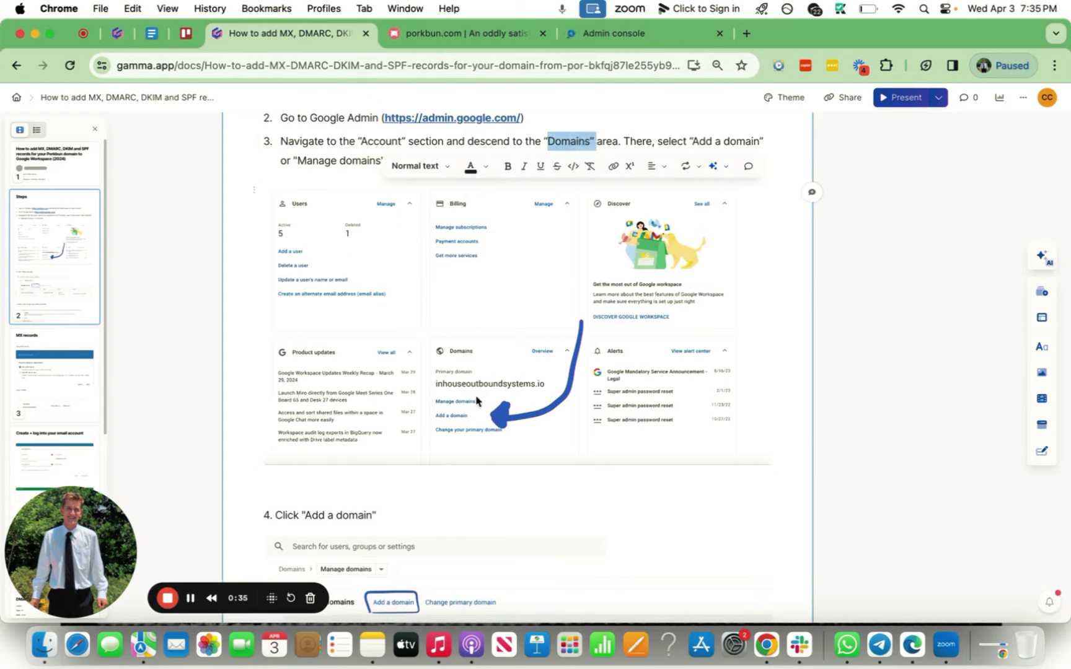
click(616, 149)
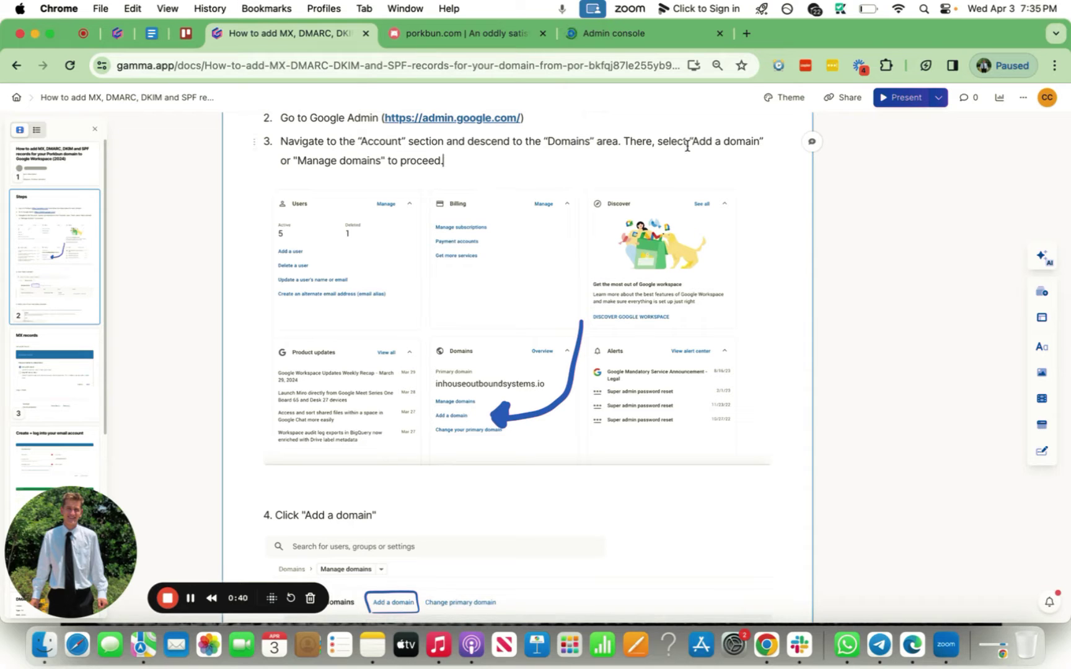
drag(692, 141, 742, 142)
click(328, 158)
click(610, 32)
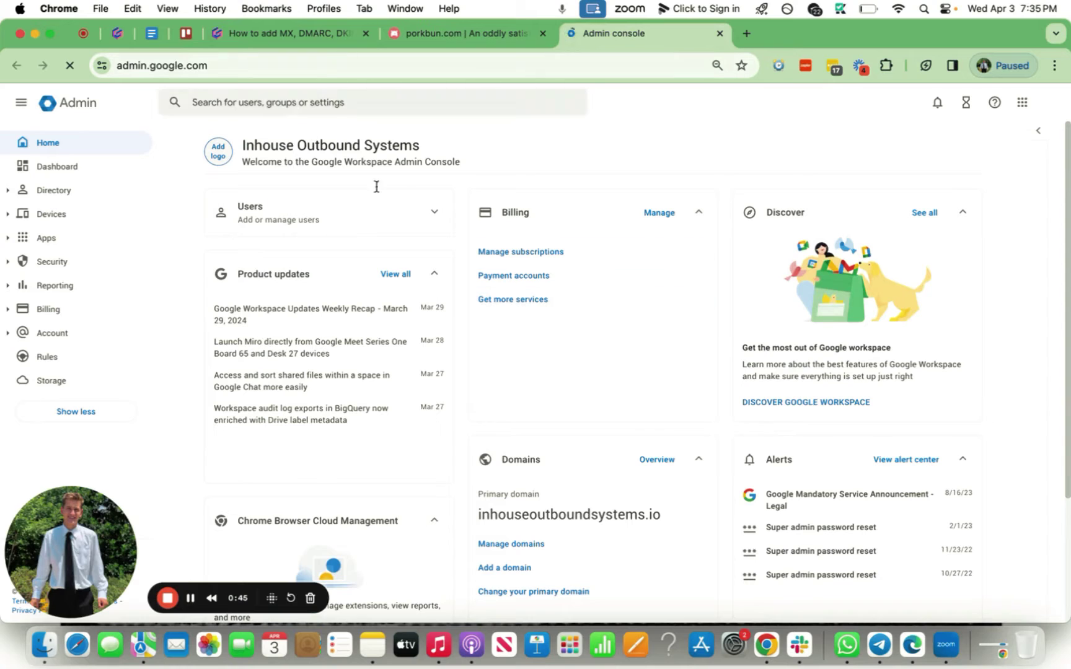
Add usingclay.com under Manage domains and start its domain verification.
scroll(542, 377, down, 2)
scroll(543, 377, down, 2)
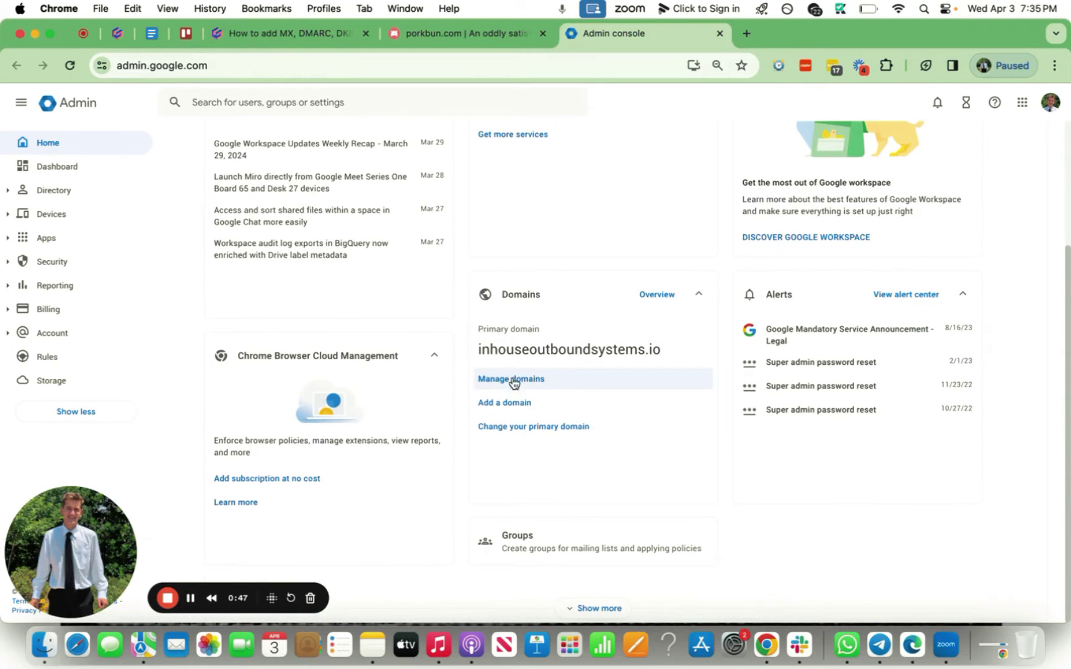
click(513, 385)
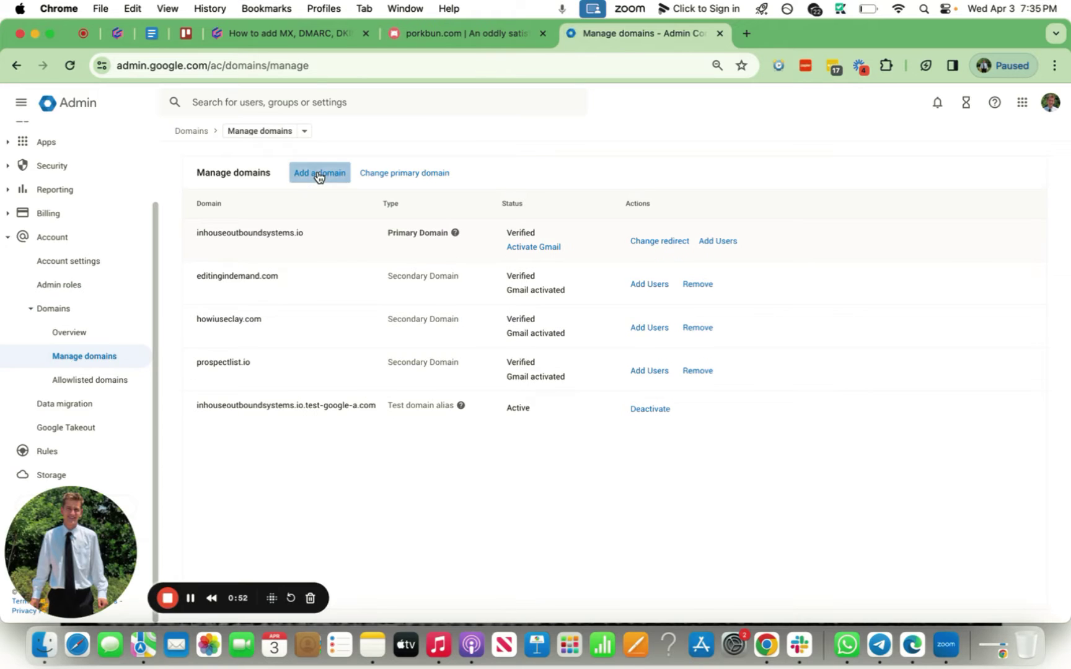
click(318, 174)
click(388, 256)
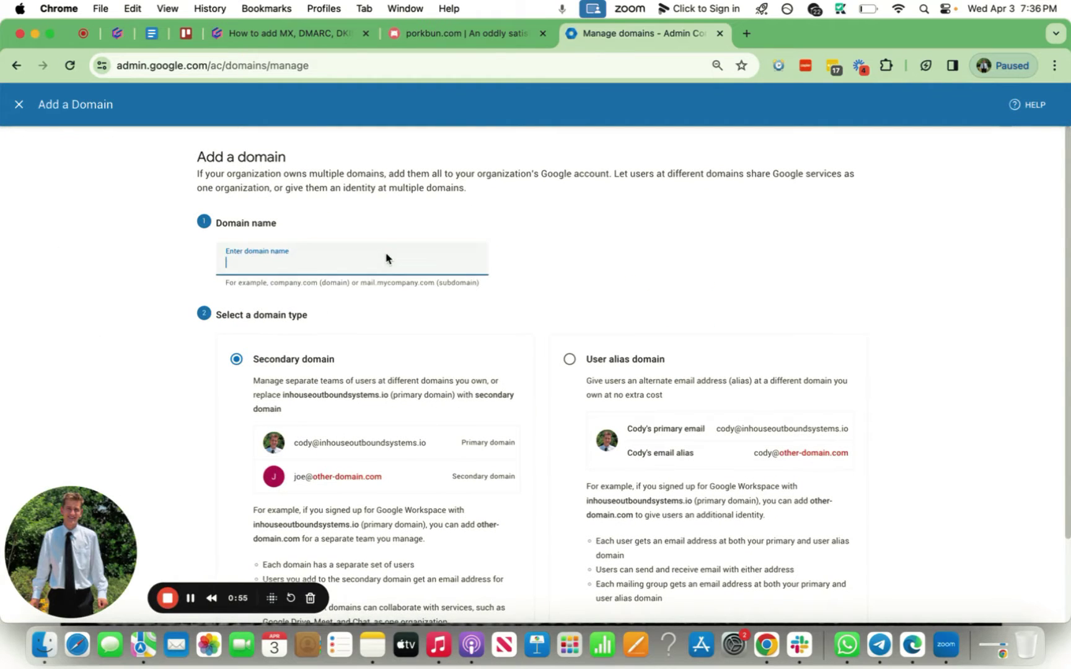
scroll(386, 258, down, 2)
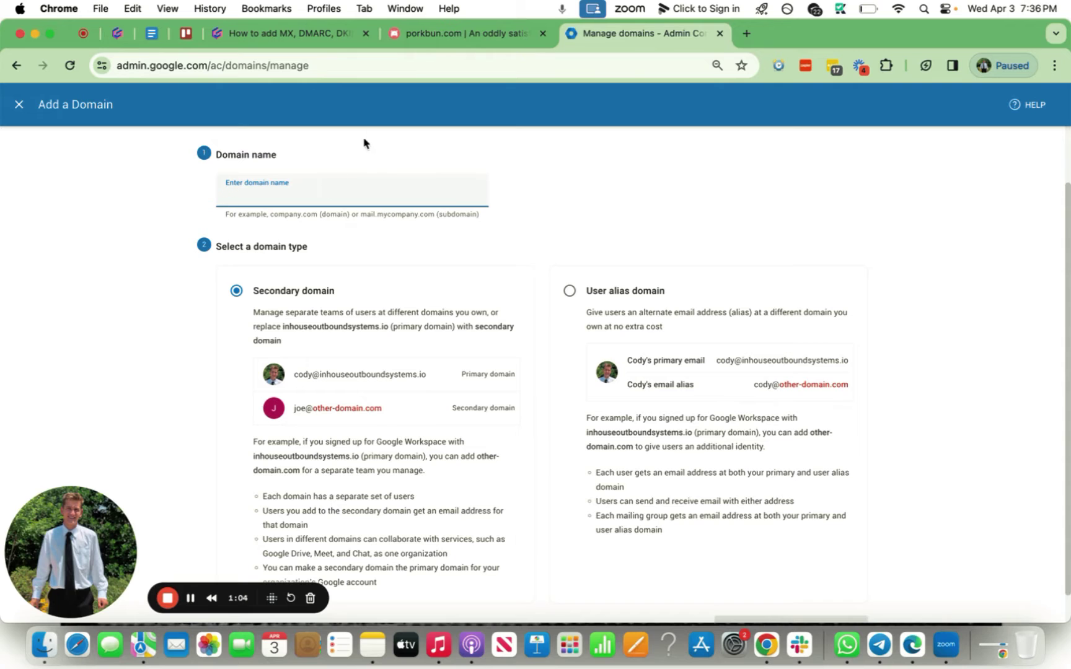
scroll(372, 306, down, 1)
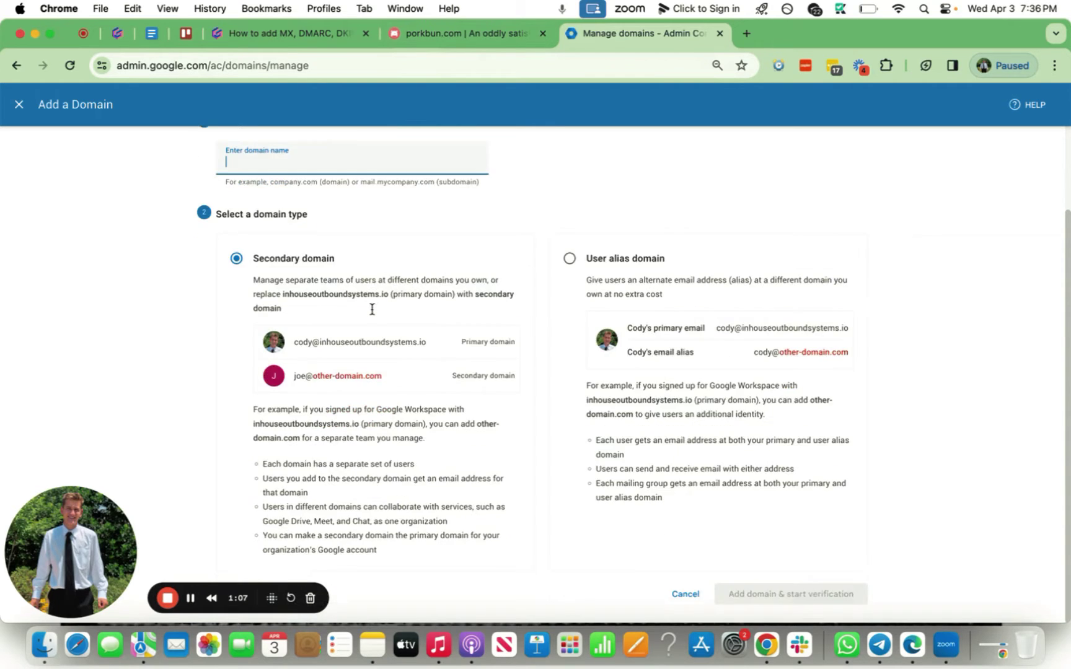
scroll(315, 426, up, 3)
scroll(321, 435, down, 3)
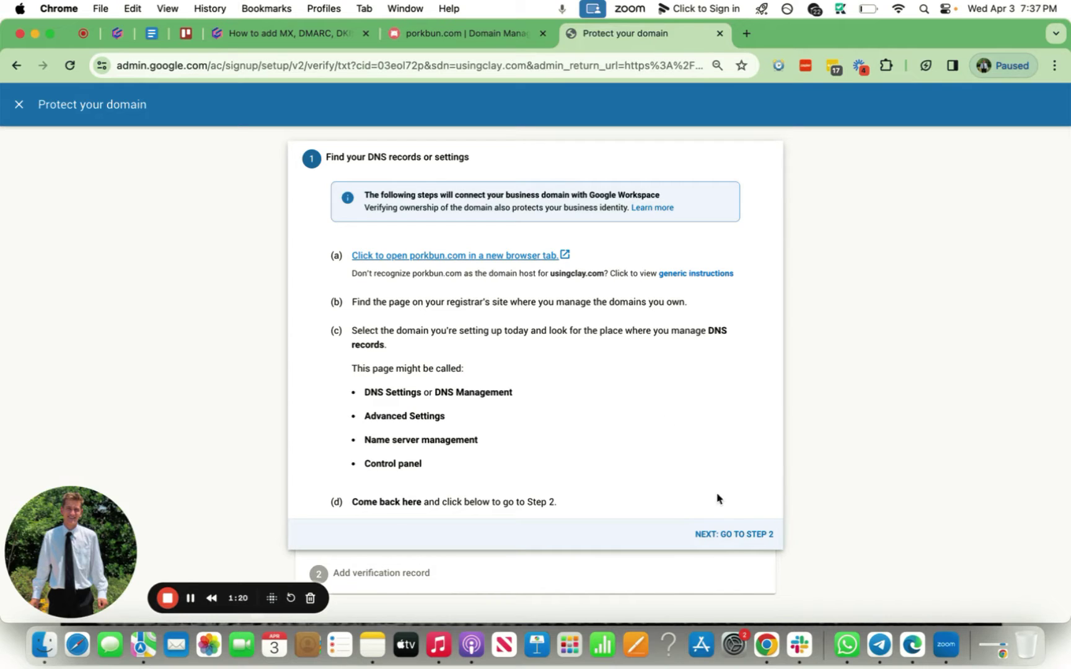
Advance to step 2, Add verification record, and copy the TXT verification code.
click(706, 535)
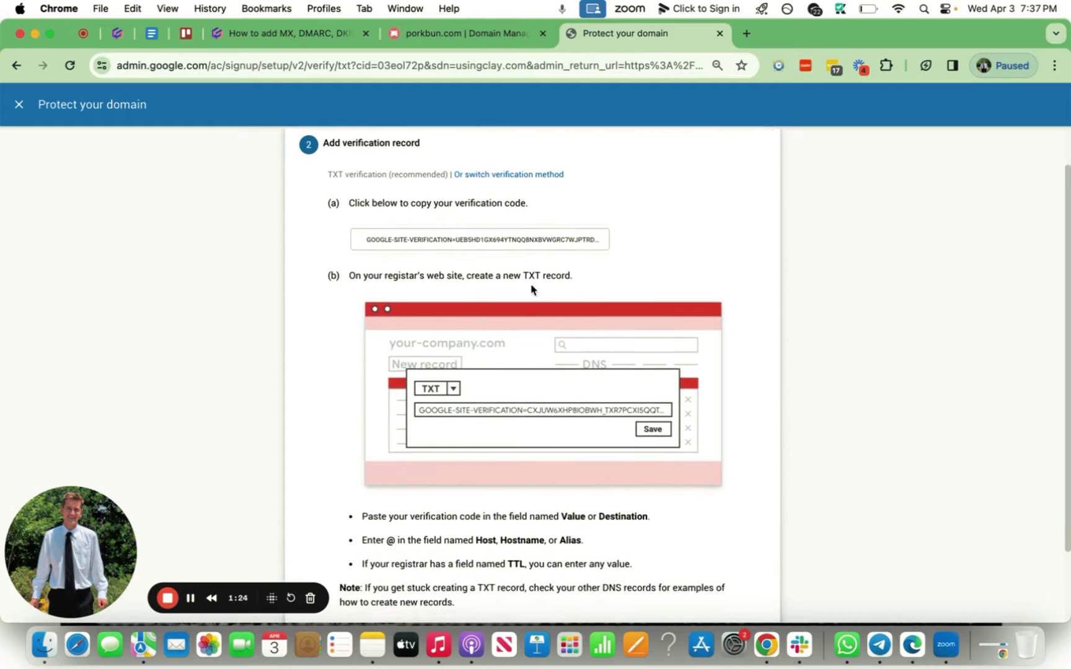
click(436, 267)
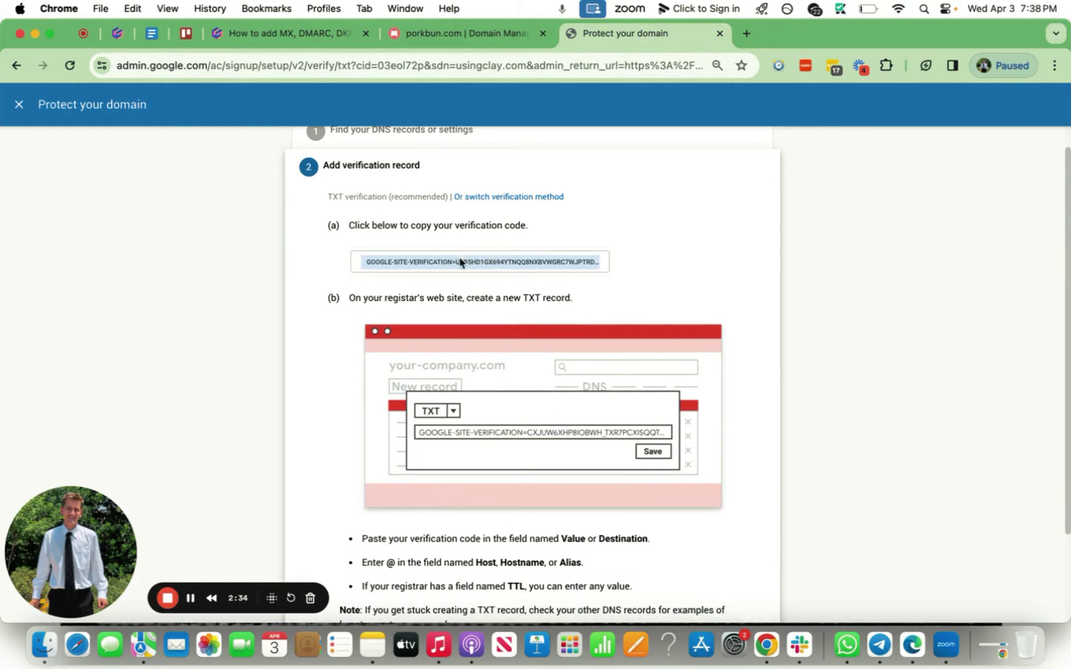
scroll(446, 264, down, 1)
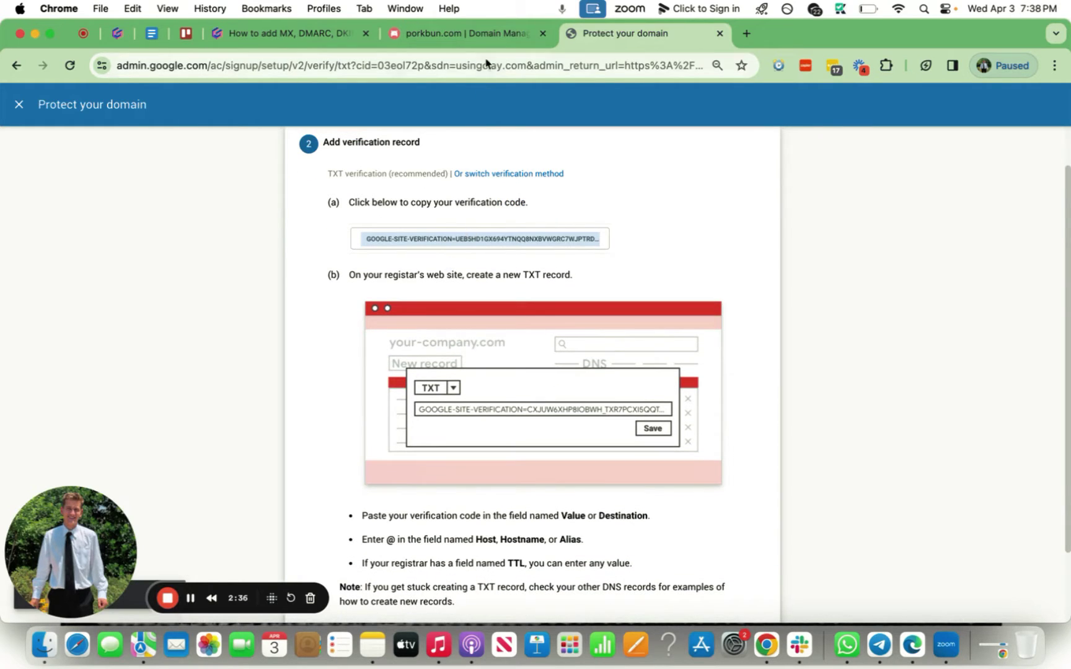
Open usingclay.com's DNS records in Porkbun, comparing against Google's verification instructions.
click(447, 37)
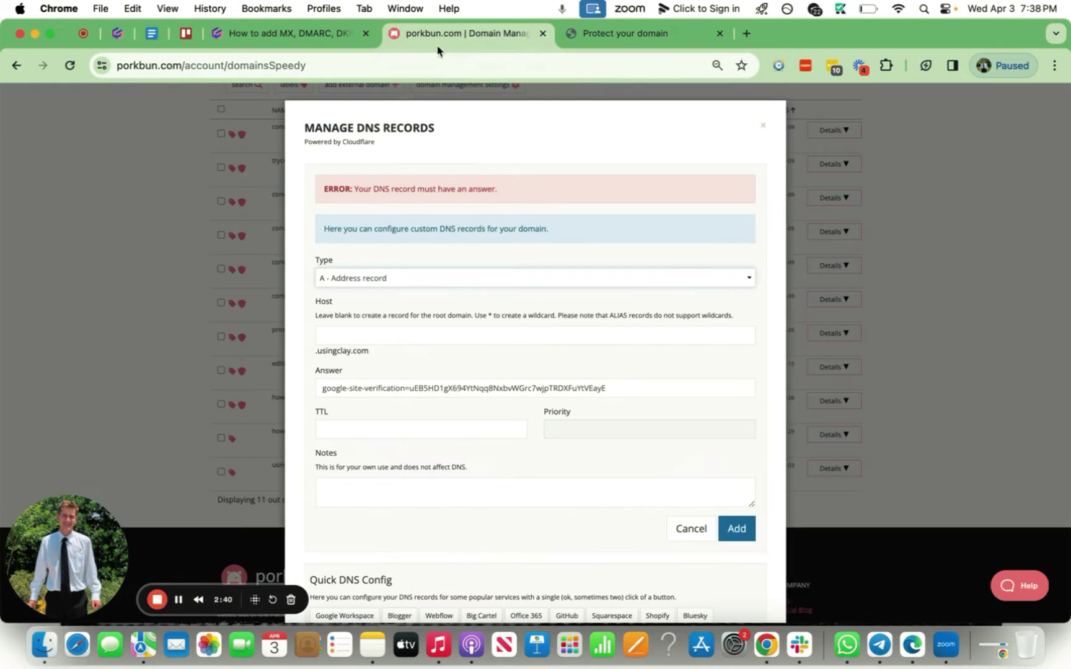
click(762, 125)
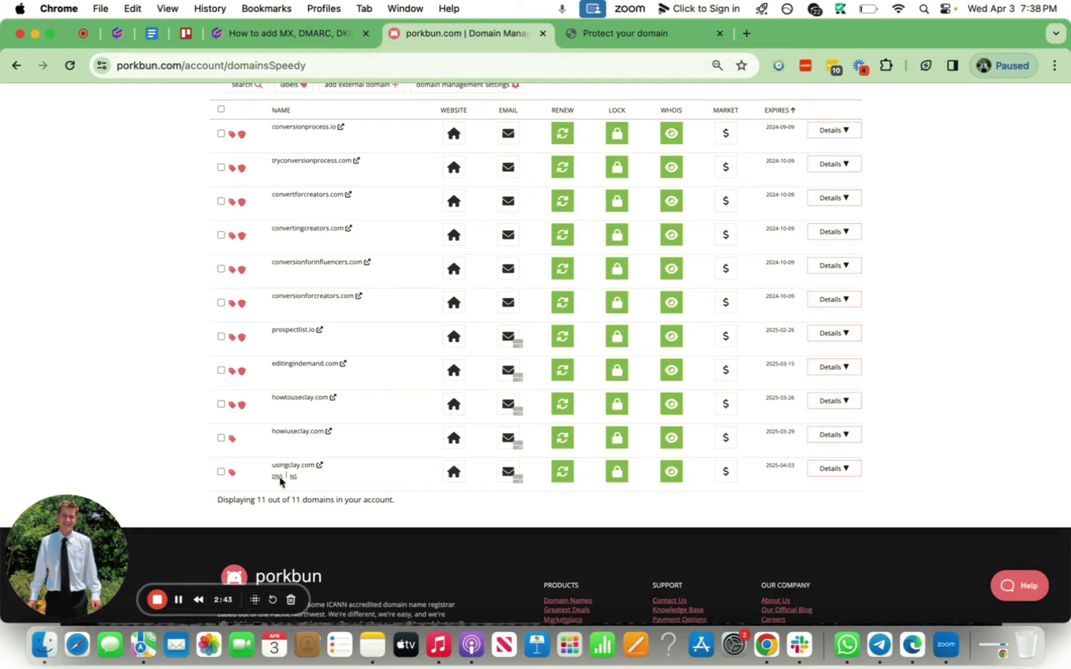
click(276, 477)
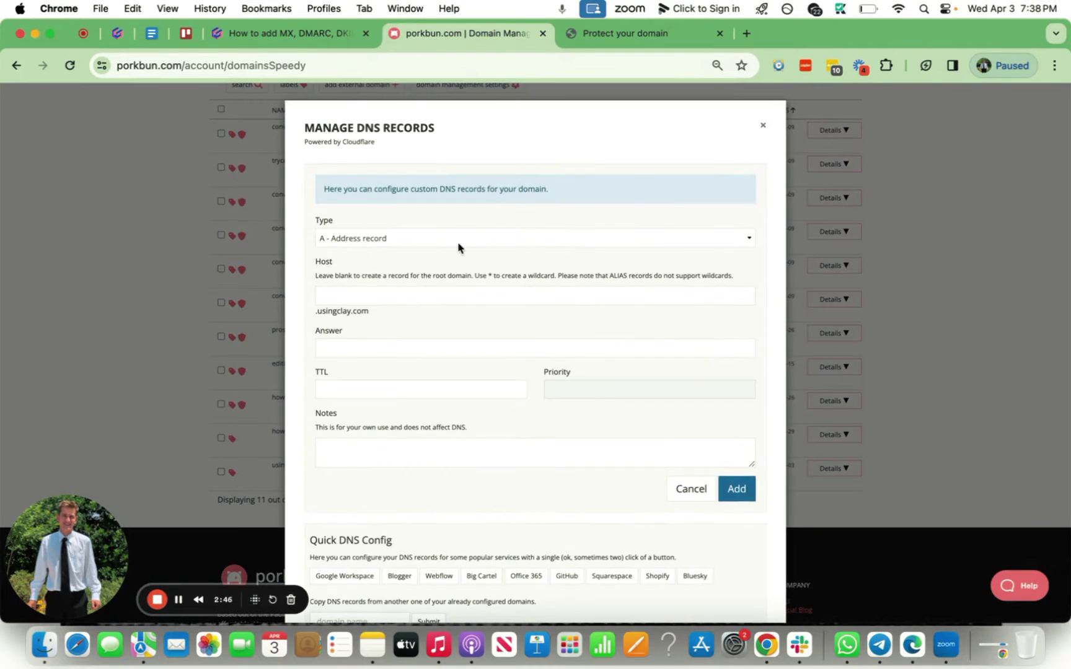
click(594, 37)
scroll(513, 375, down, 2)
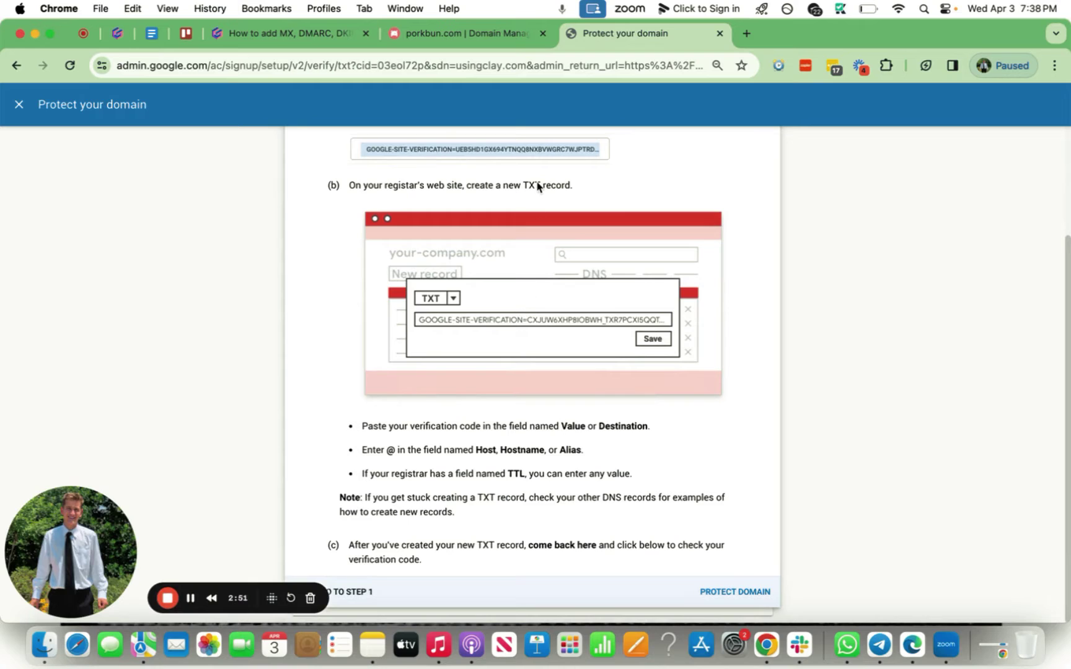
click(496, 34)
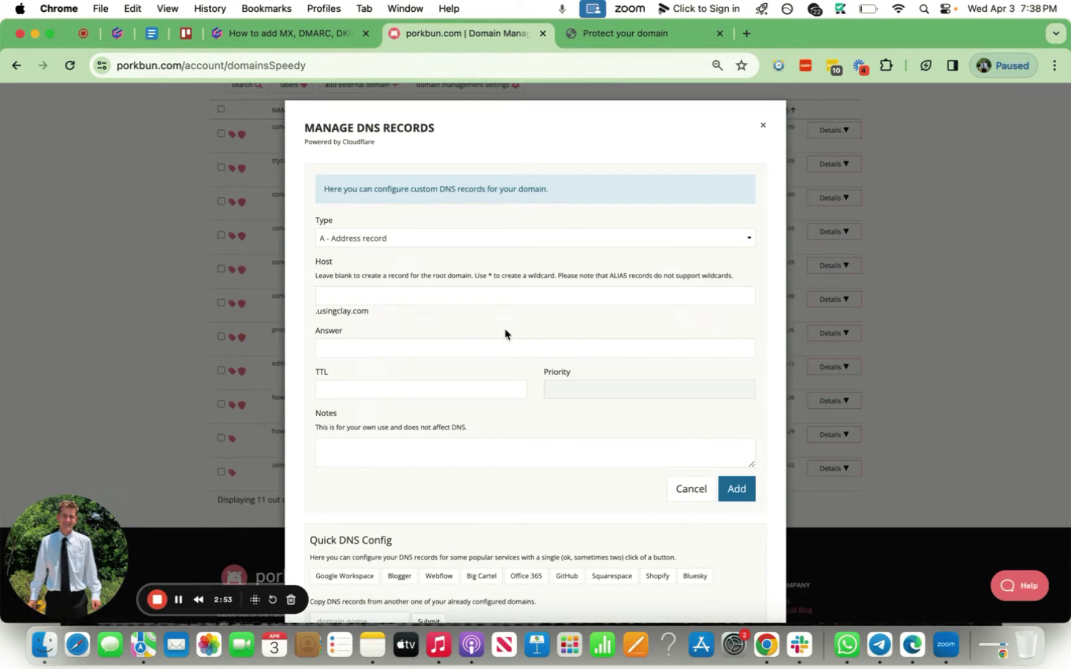
Fill in a TXT record with the pasted verification code, host @ and TTL 60.
click(533, 241)
click(390, 304)
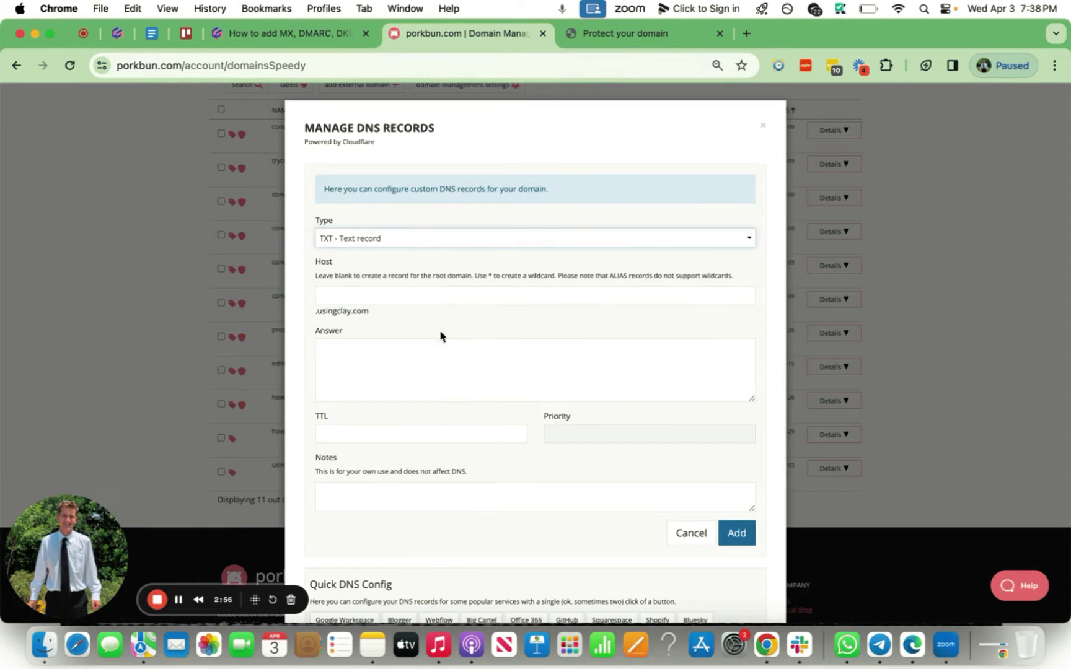
click(442, 377)
text(google-site-verification=uEB5HD1gX694YtNqq8NxbvWGrc7wjpTRDXFuYtVEayE)
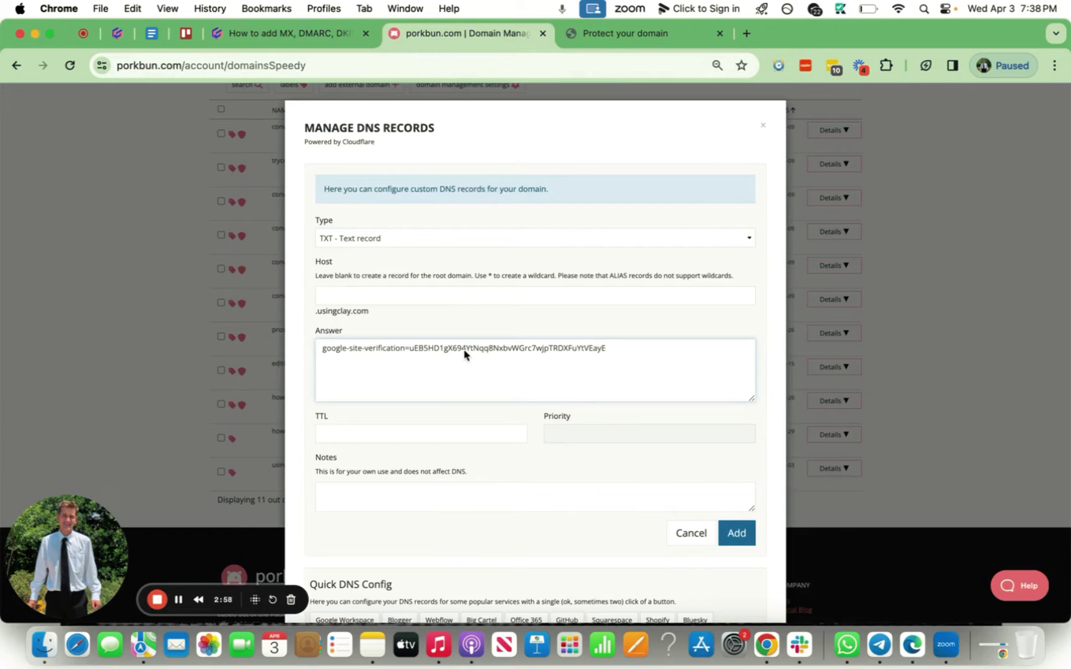
click(470, 295)
text(@)
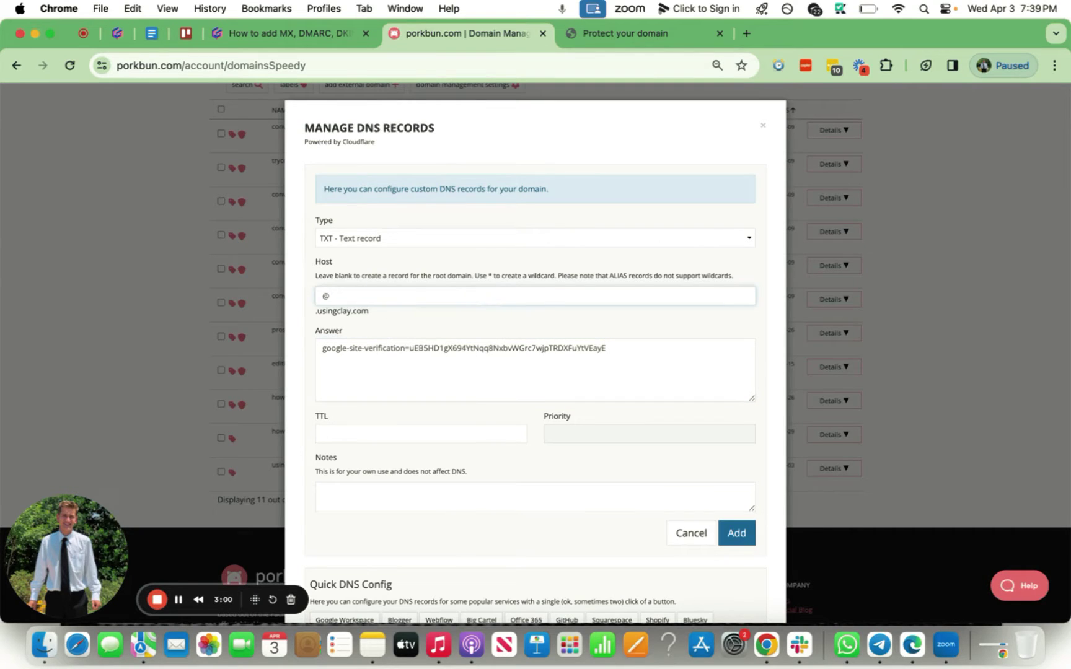
click(496, 433)
text(60)
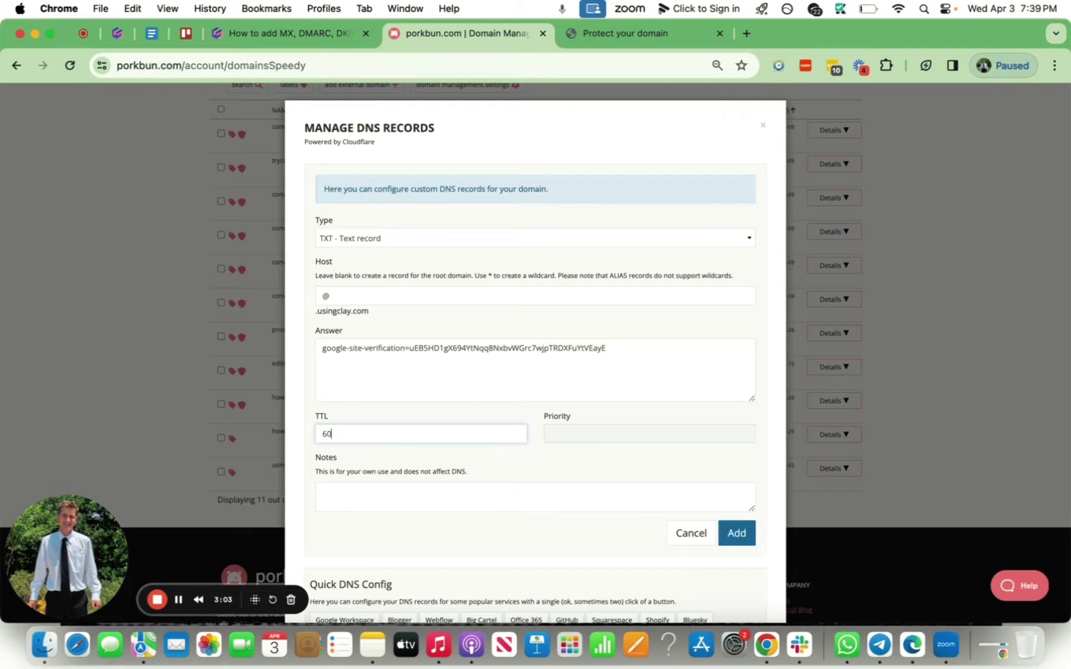
Recheck Google's instructions, save the TXT record, and return to the verification page.
click(631, 38)
scroll(521, 389, up, 4)
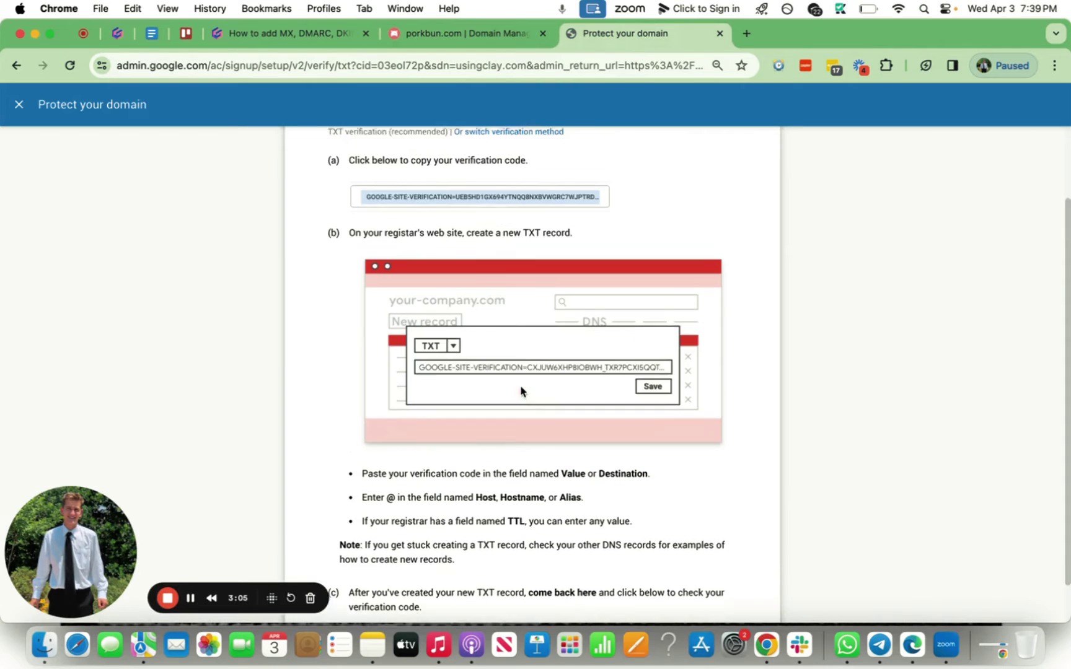
scroll(520, 391, down, 3)
click(499, 34)
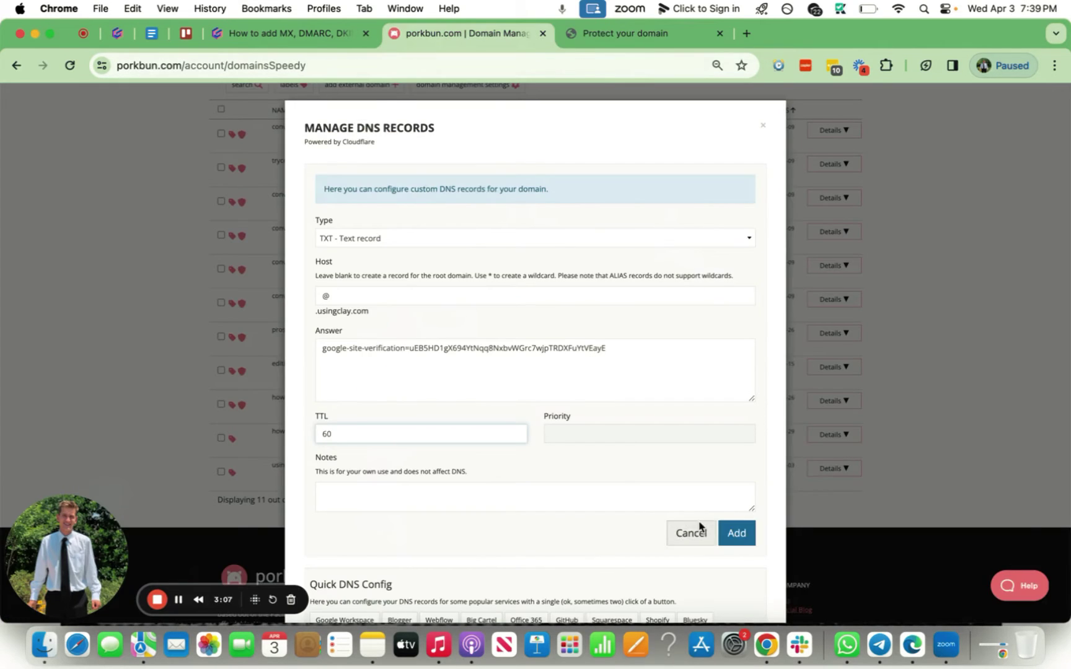
click(727, 534)
click(626, 34)
Review the Gamma guide's next steps after the domain is verified.
scroll(725, 595, up, 2)
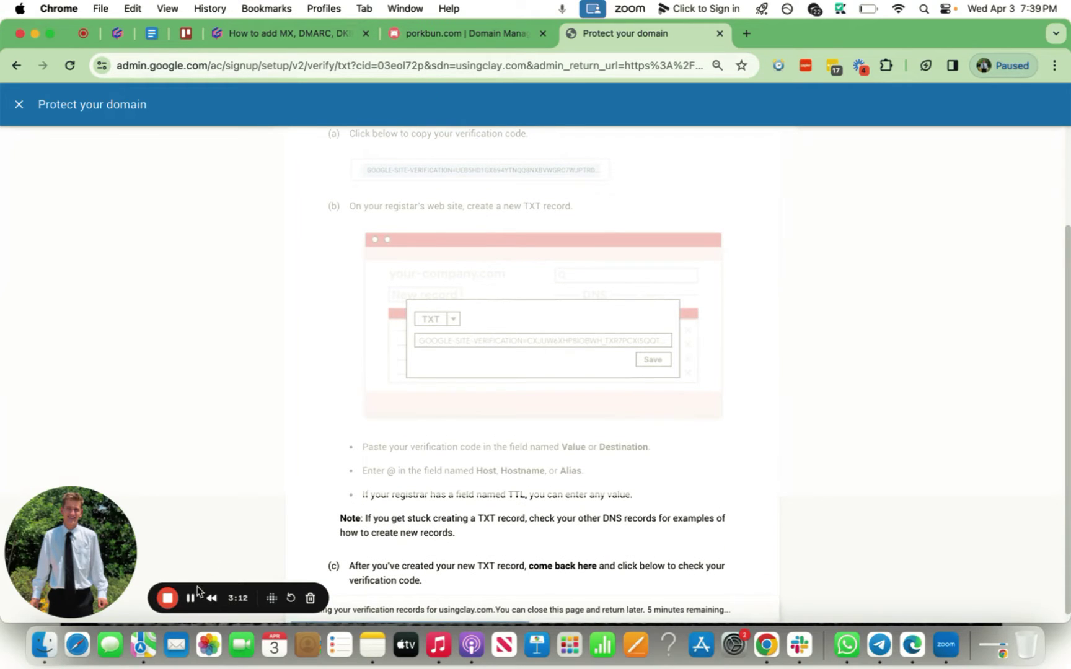
key(super+alt+Left)
key(super+alt+Left)
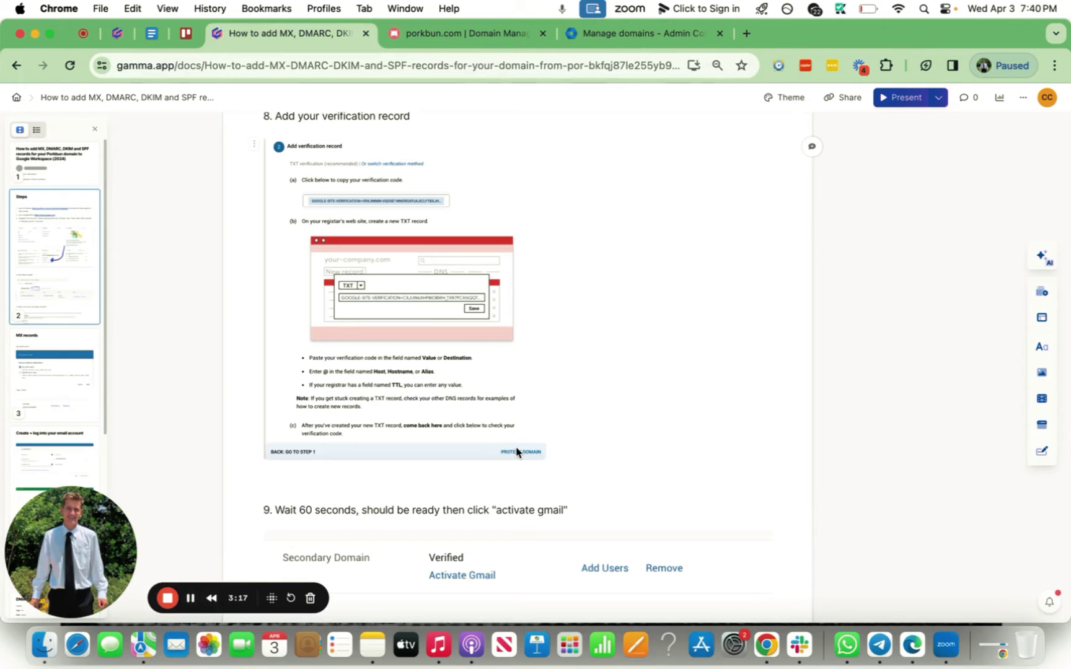
scroll(515, 449, down, 2)
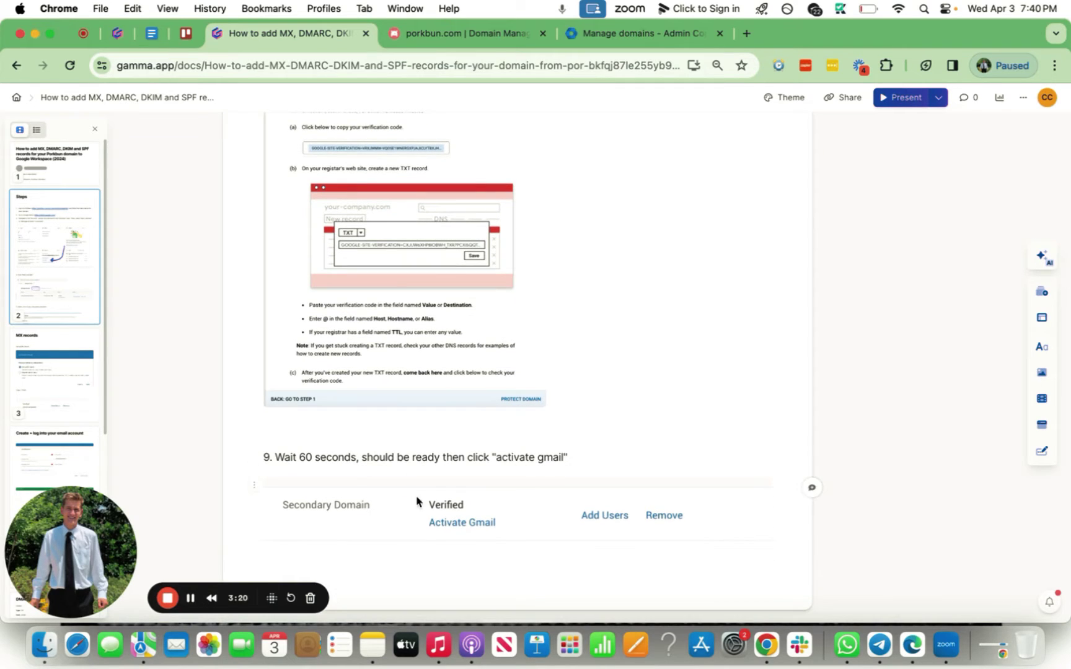
scroll(508, 258, down, 3)
Start Activate Gmail for usingclay.com with Set up MX record and reach Step 2.
click(598, 34)
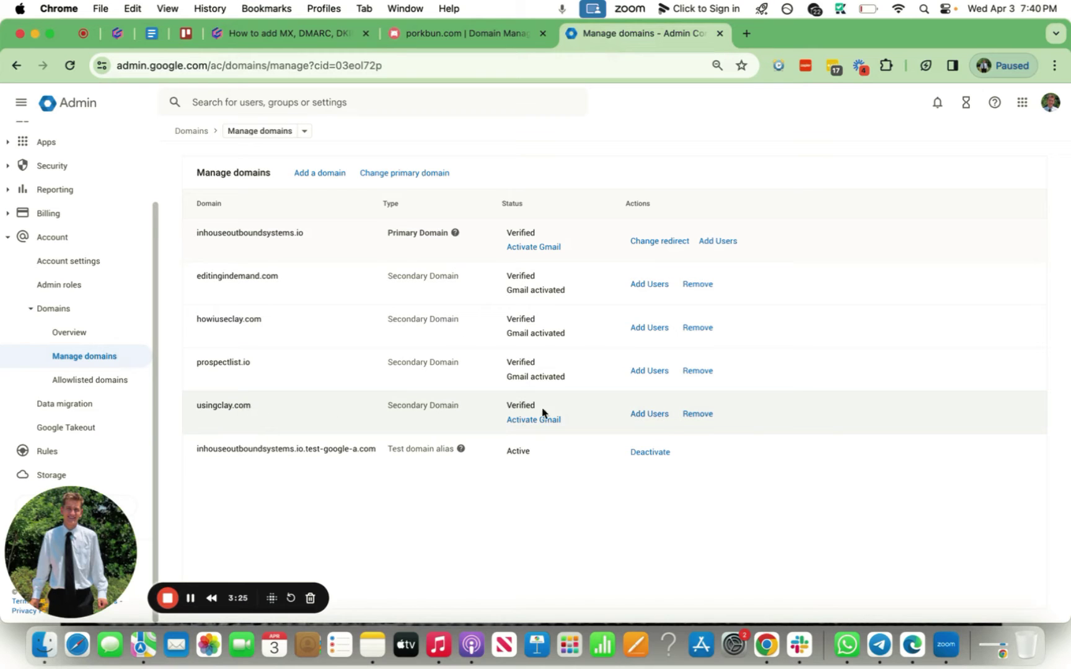
click(540, 420)
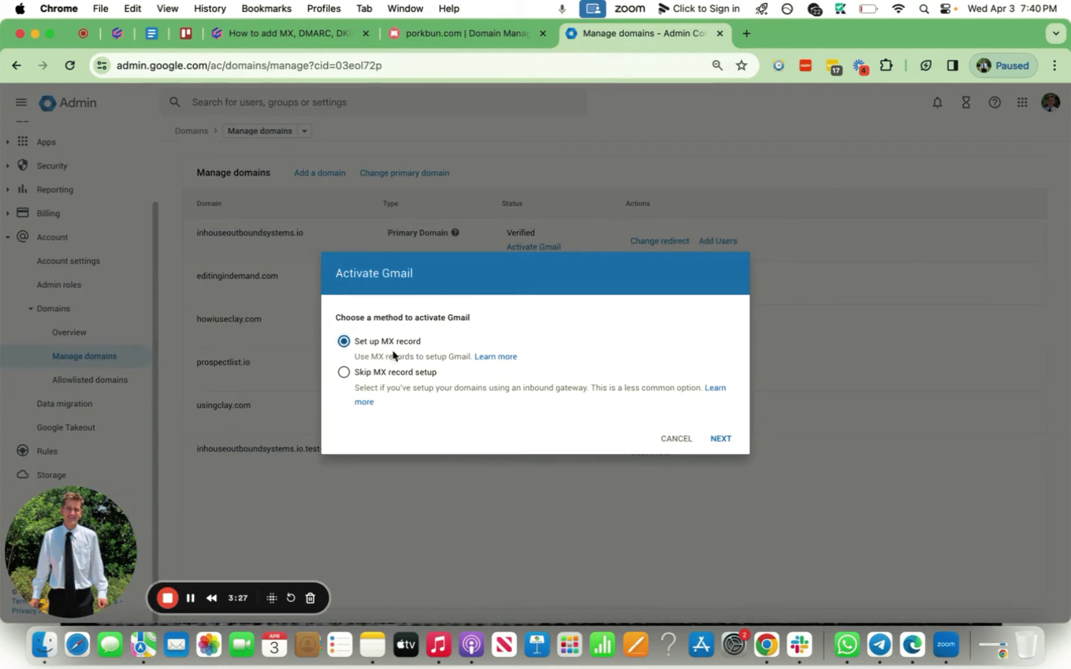
click(719, 438)
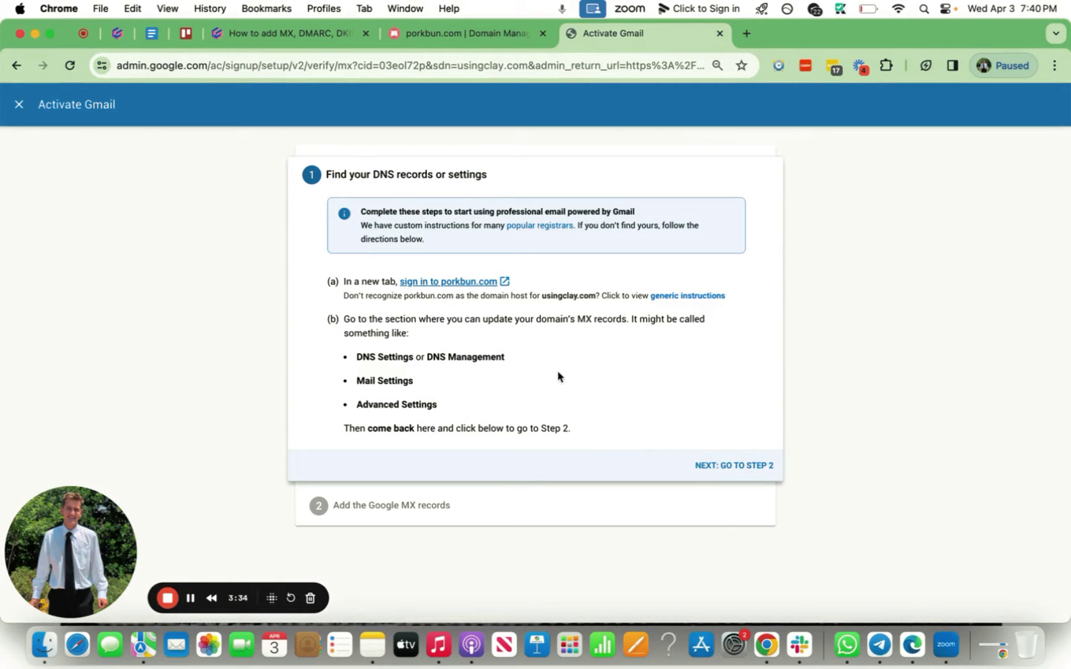
click(732, 465)
scroll(616, 371, down, 3)
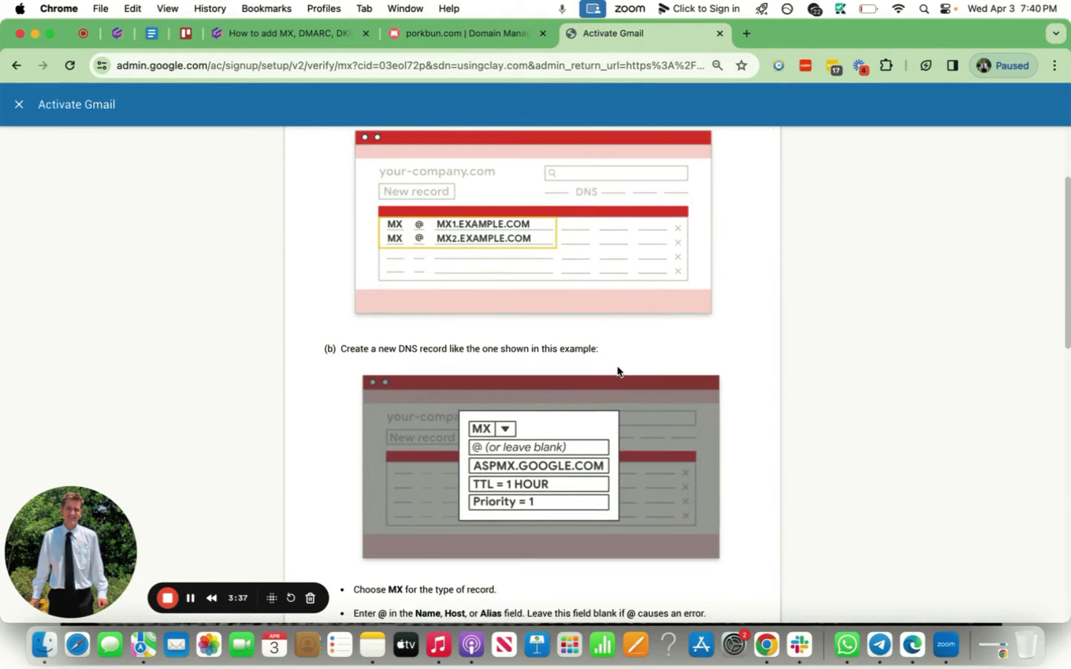
scroll(618, 371, down, 5)
Review the Gamma guide's Activate Gmail MX records step.
key(ctrl+shift+Tab)
key(ctrl+shift+Tab)
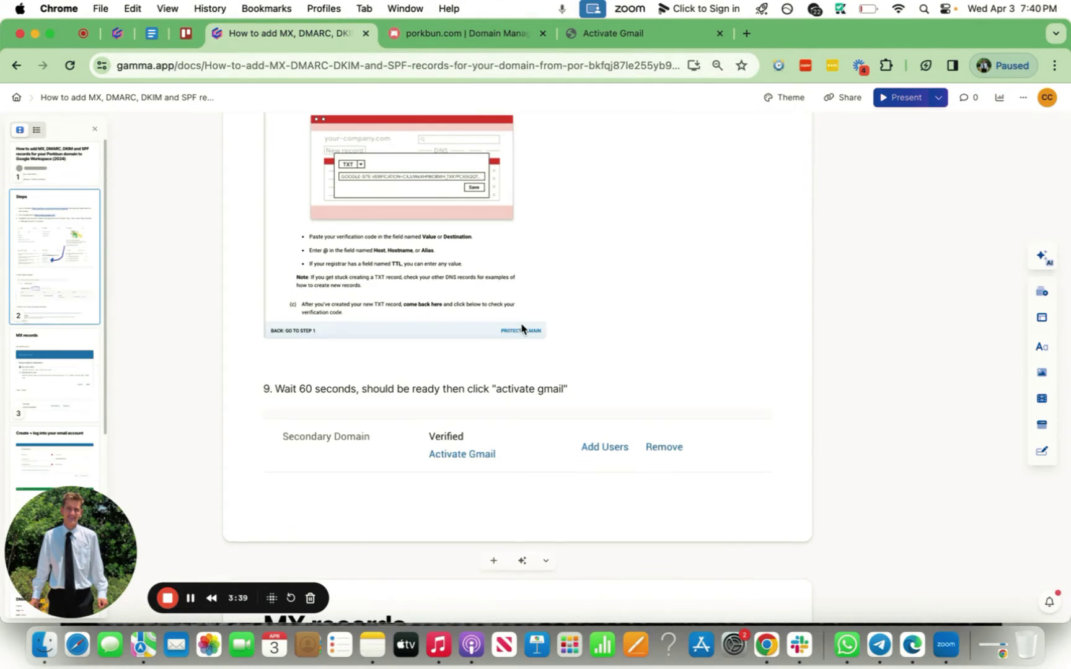
scroll(521, 325, down, 8)
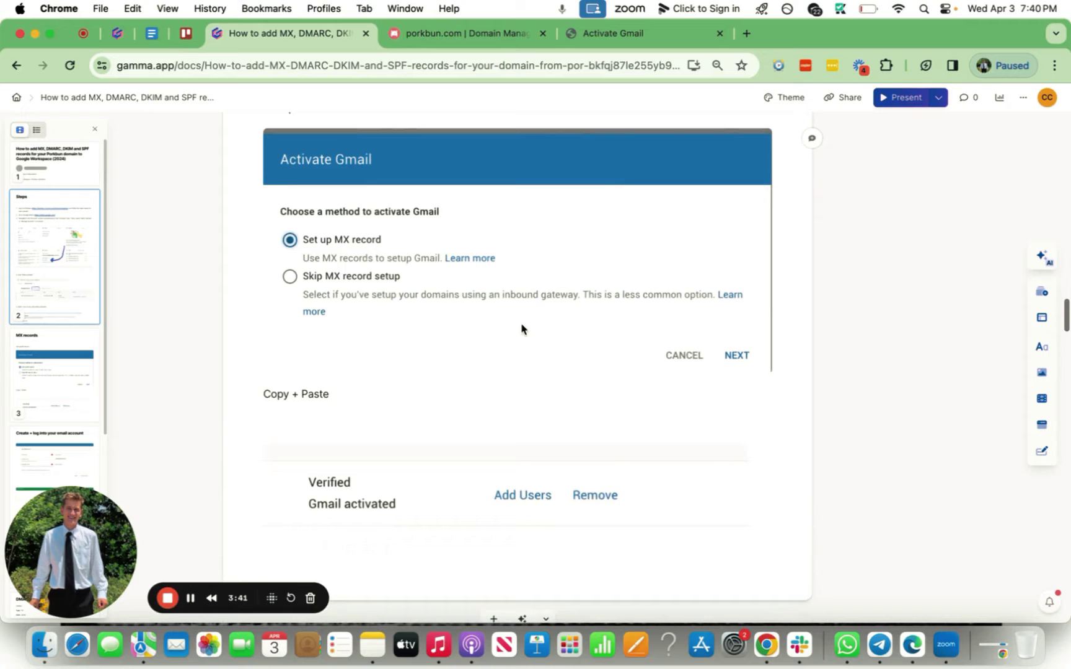
scroll(461, 442, up, 3)
scroll(469, 415, down, 5)
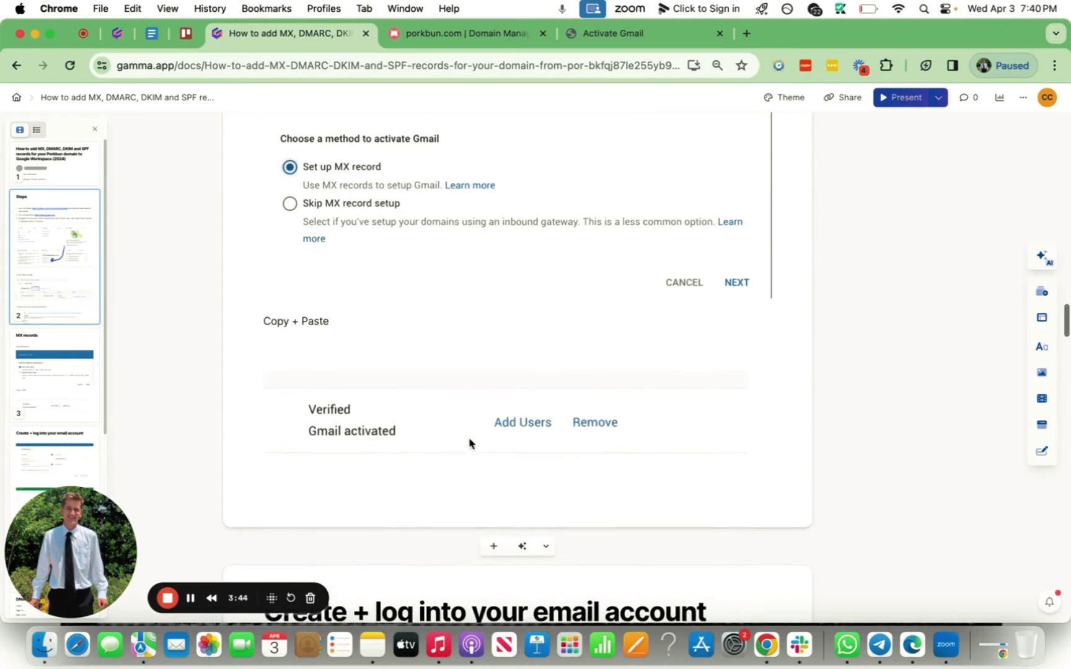
scroll(469, 440, down, 5)
scroll(468, 434, up, 7)
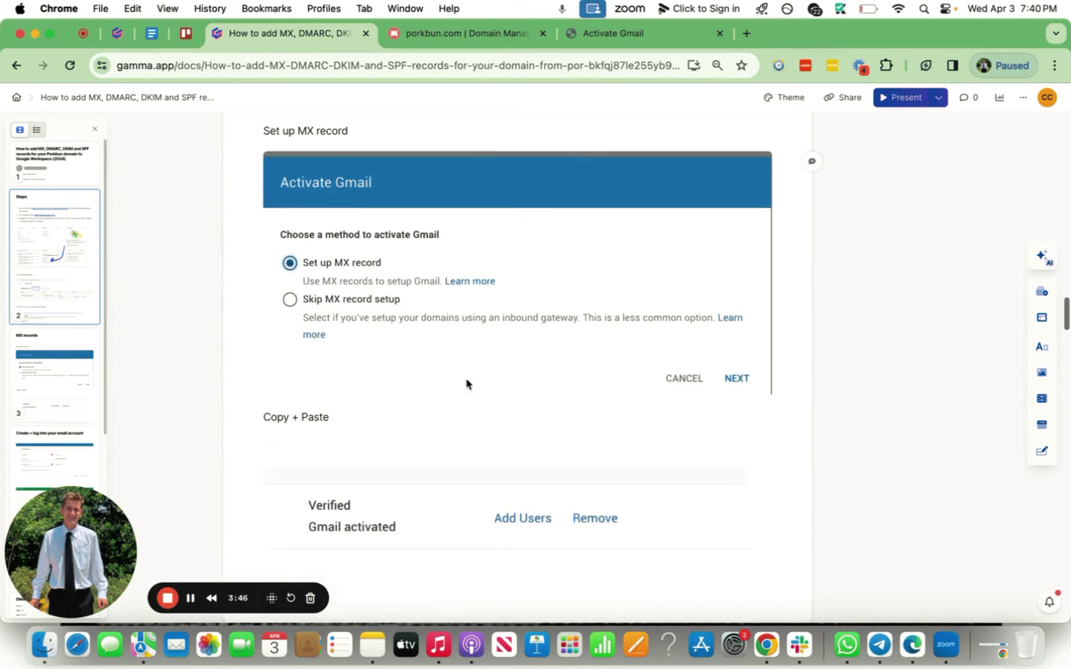
Copy the ASPMX.L.GOOGLE.COM server value from Google's list of MX records.
click(610, 32)
scroll(554, 321, down, 3)
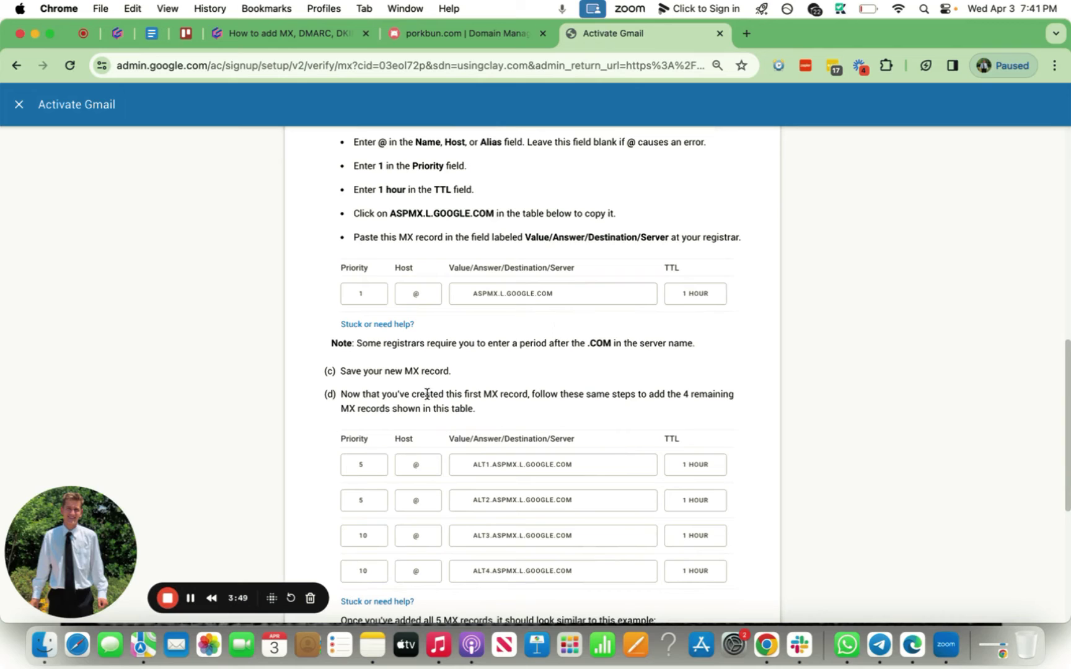
scroll(551, 465, down, 1)
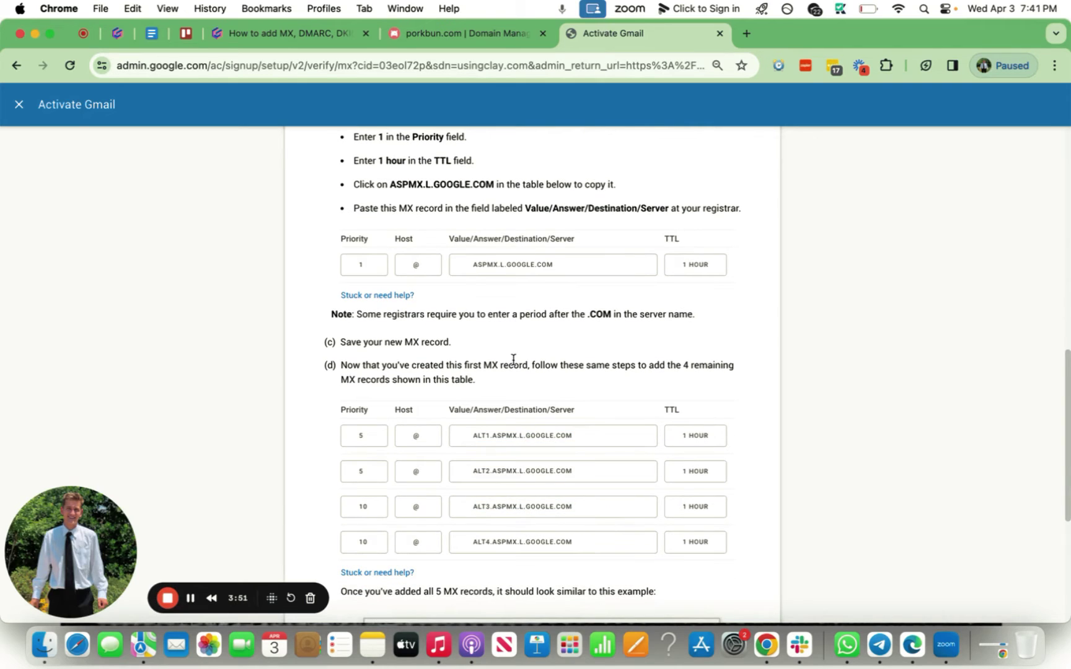
scroll(524, 291, down, 1)
click(531, 233)
key(cmd+c)
click(517, 441)
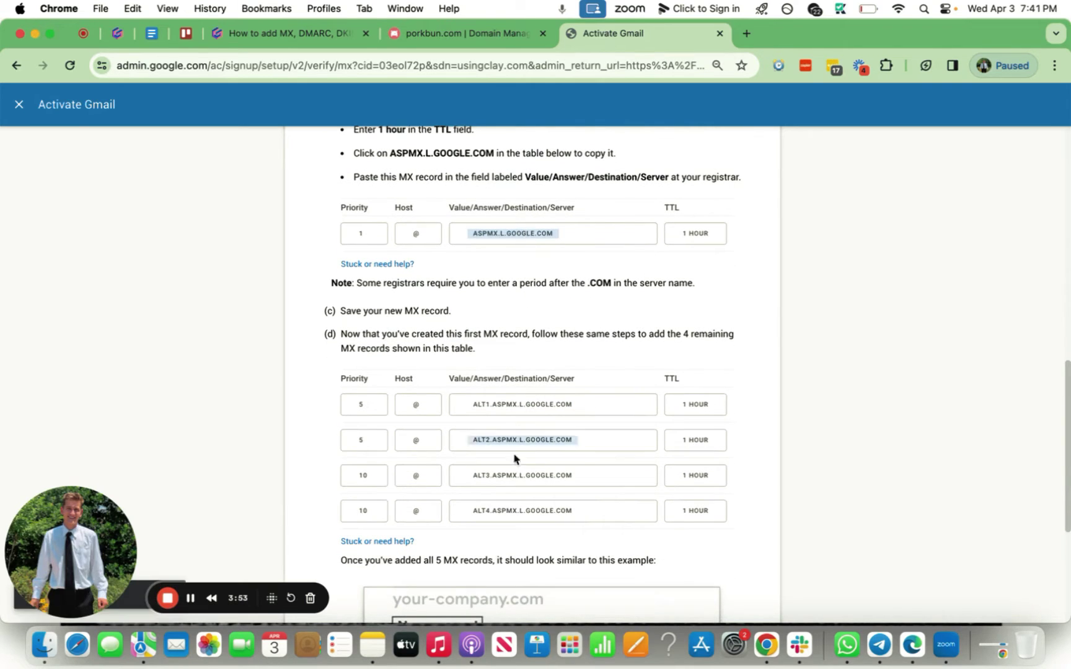
Add an MX record in Porkbun: host @, ASPMX.L.GOOGLE.COM, priority 1.
click(501, 34)
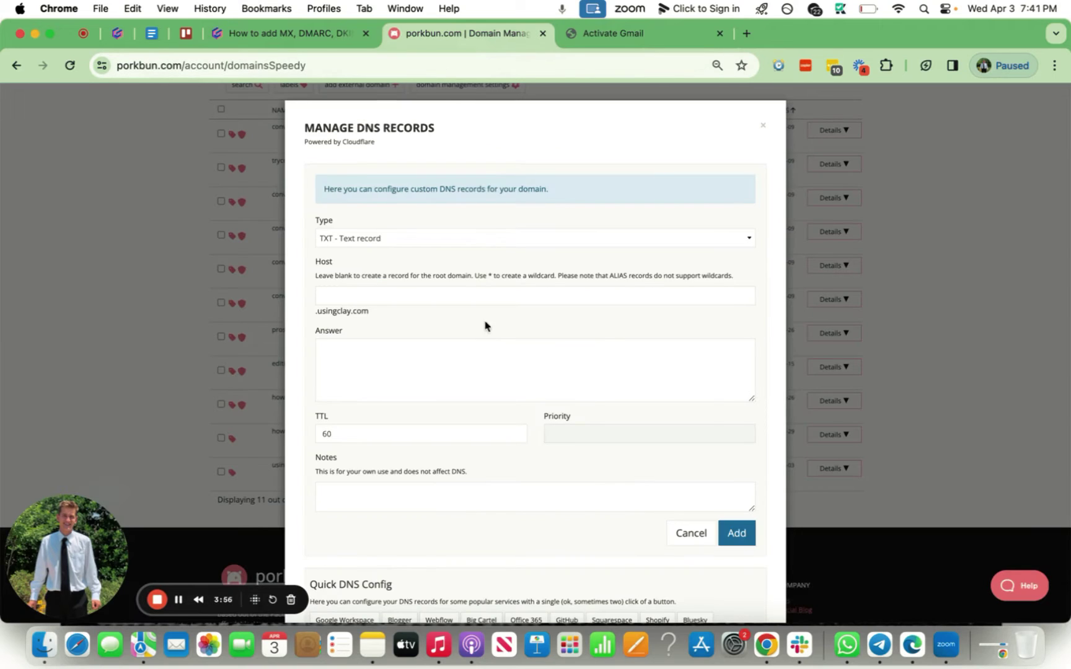
click(500, 245)
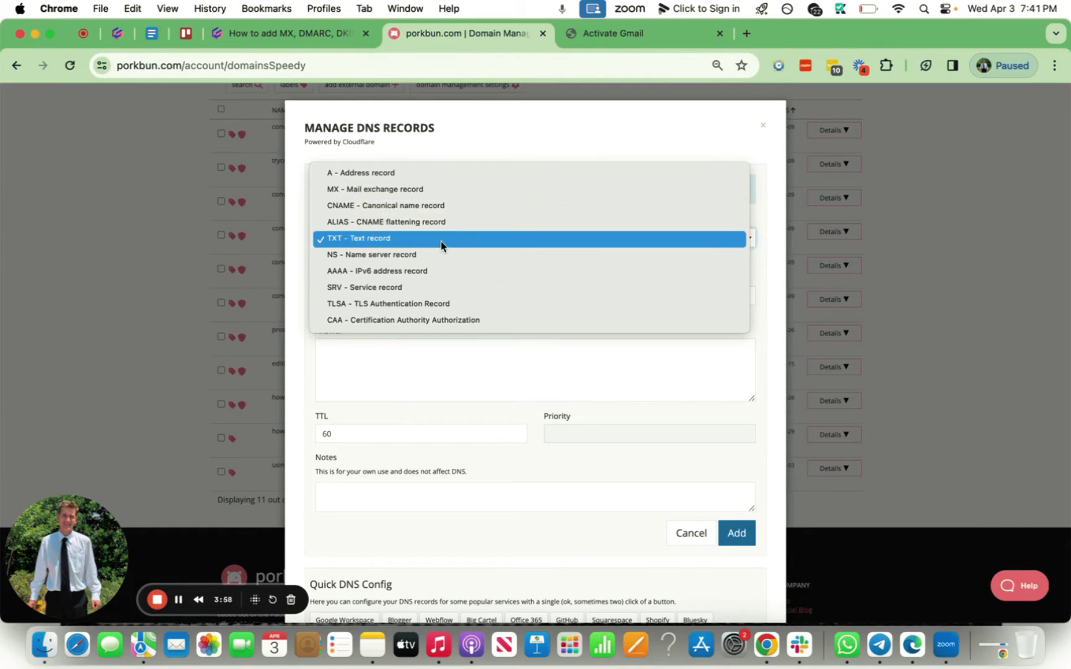
click(394, 189)
click(419, 348)
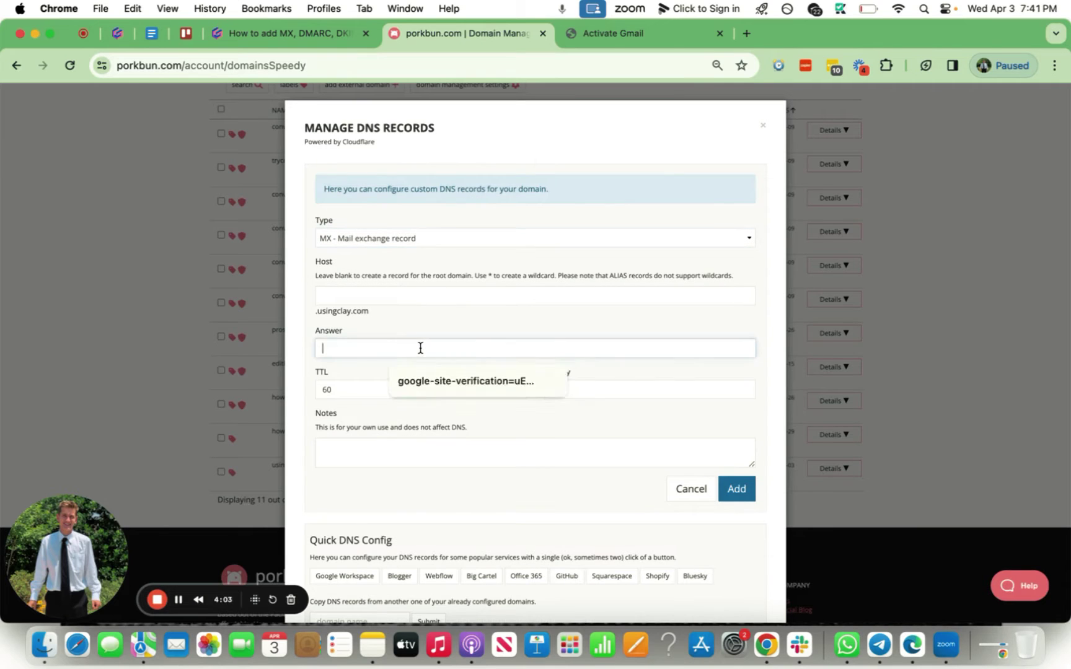
key(cmd+v)
click(429, 294)
click(434, 329)
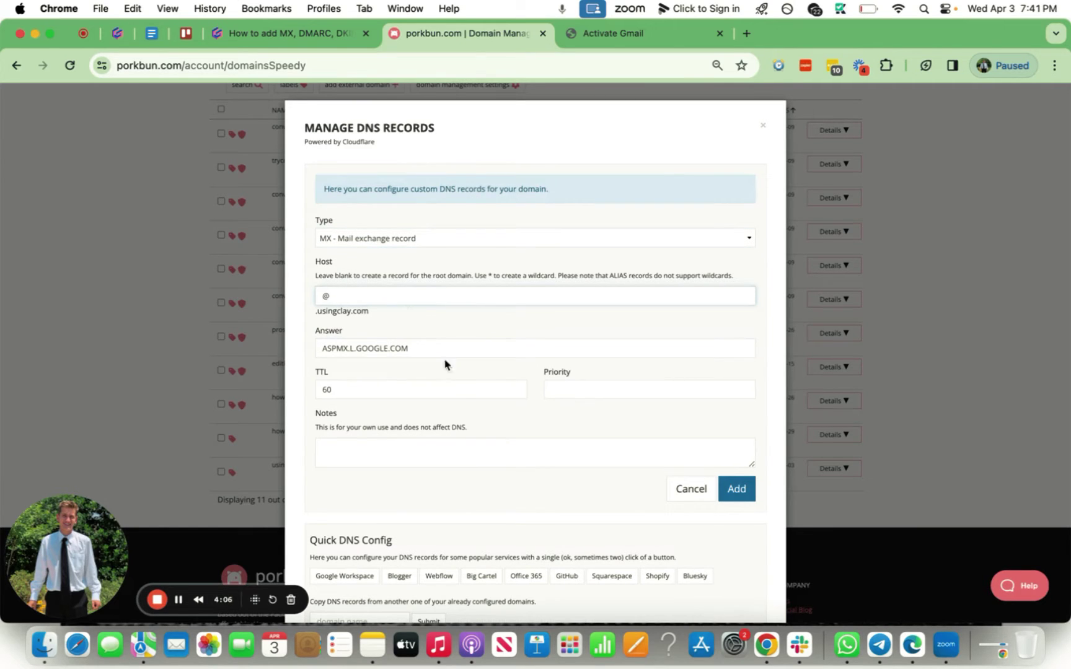
click(598, 383)
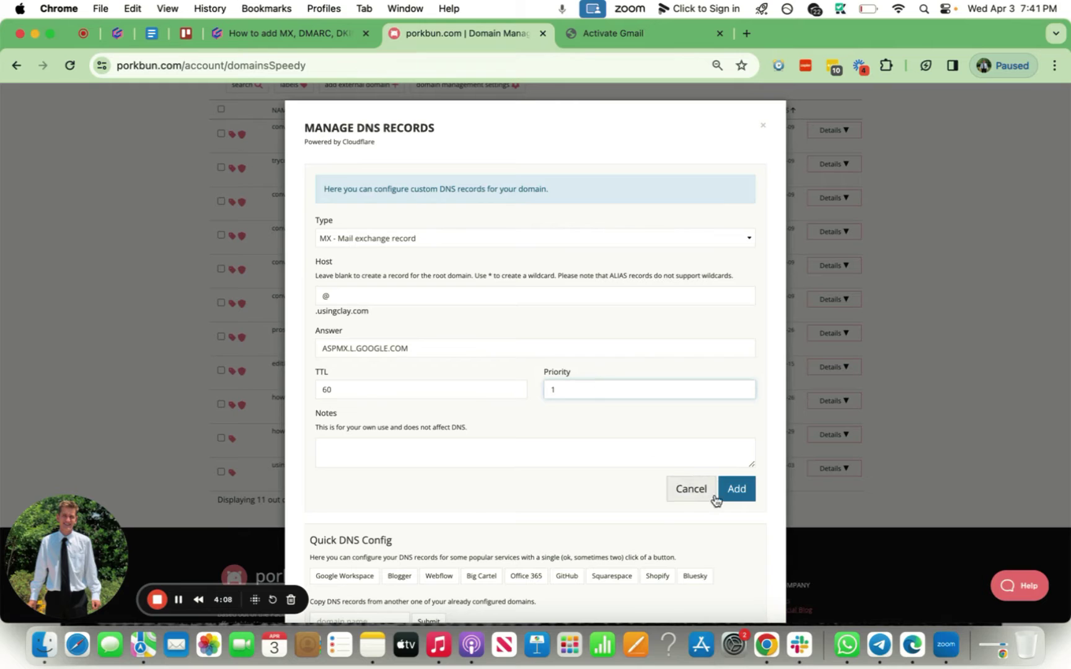
click(735, 489)
Copy ALT1.ASPMX.L.GOOGLE.COM from Google and add it as an MX record at priority 5.
click(650, 37)
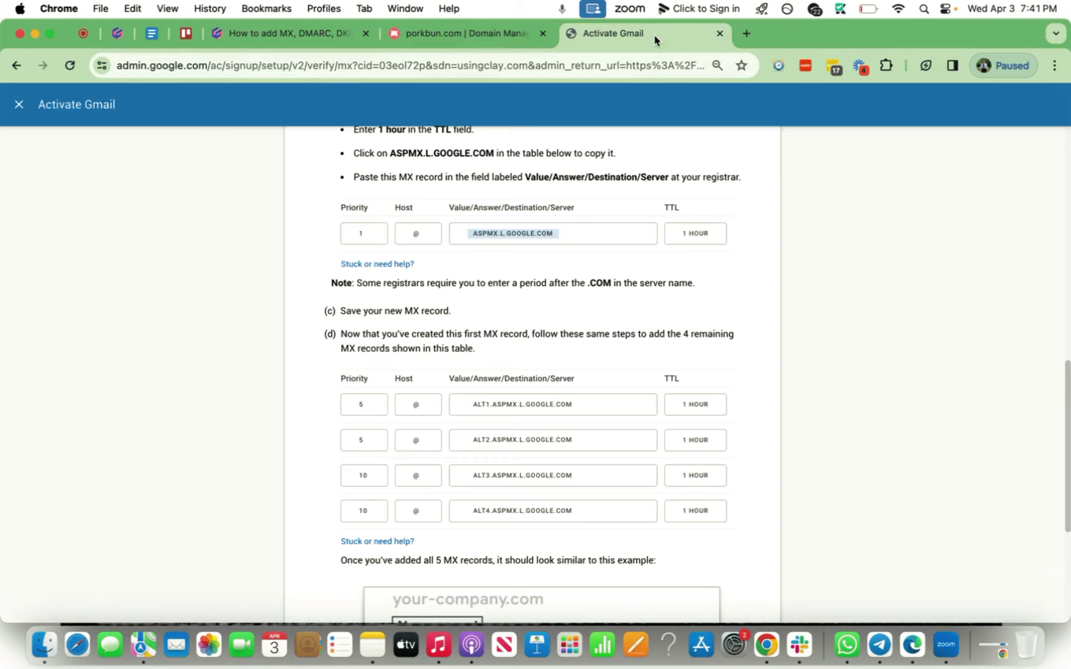
scroll(562, 288, down, 2)
click(537, 347)
key(super+c)
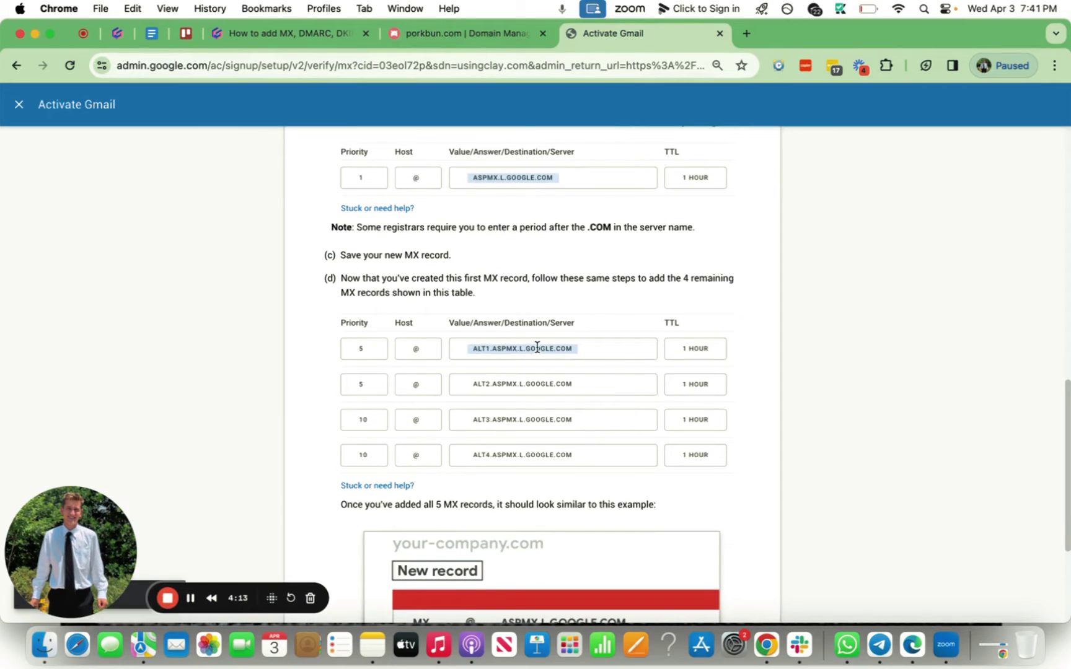
click(512, 39)
click(599, 384)
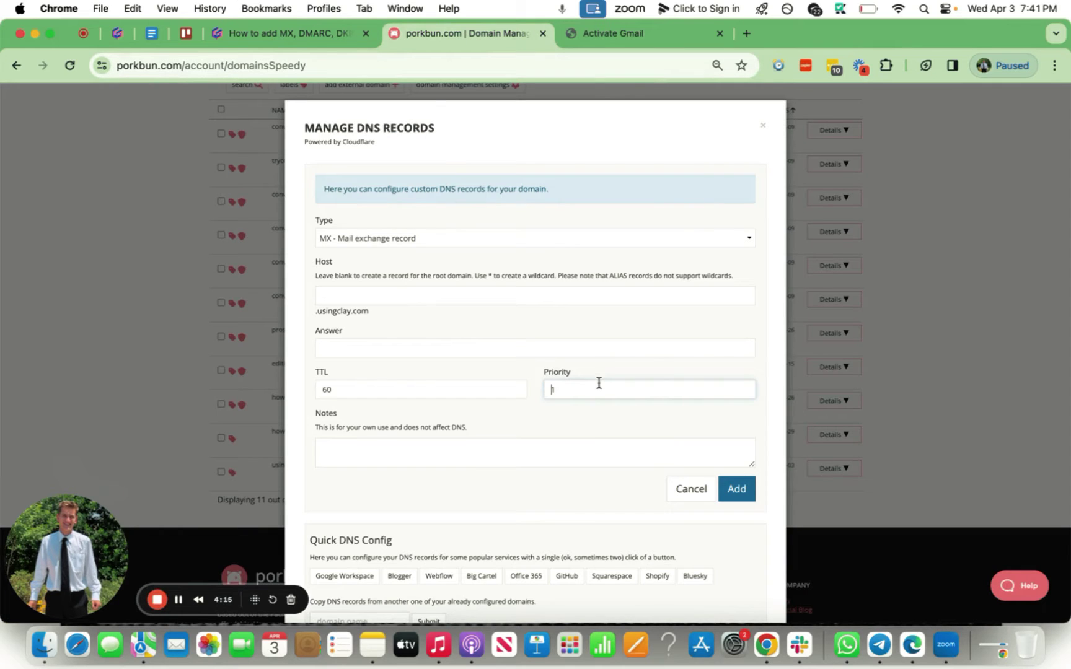
click(577, 348)
key(super+v)
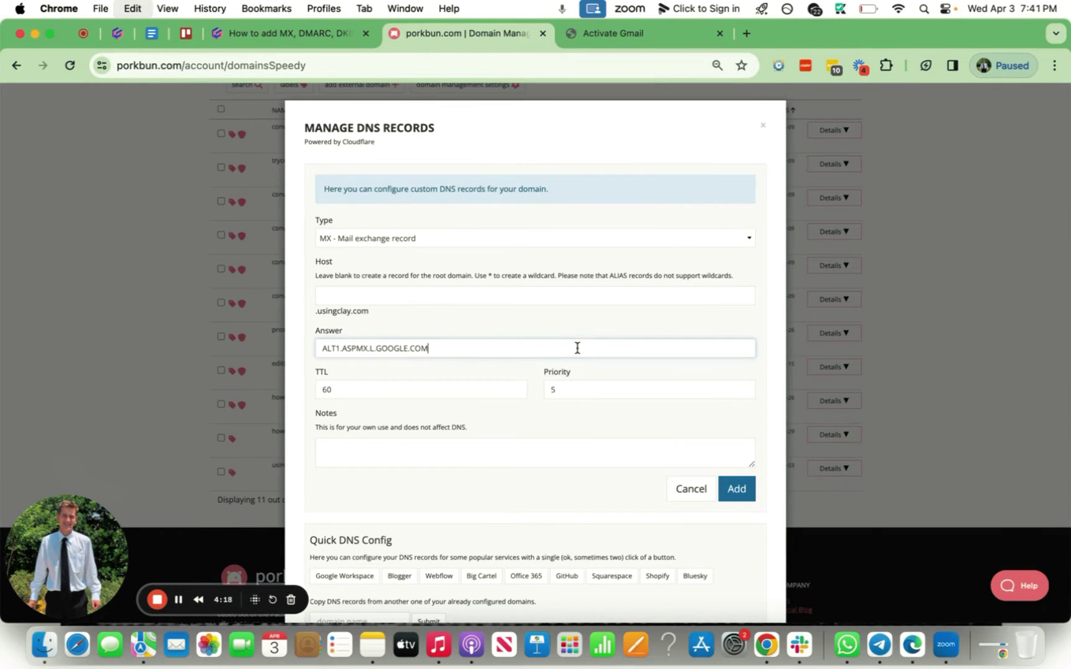
scroll(602, 340, down, 4)
scroll(602, 363, up, 4)
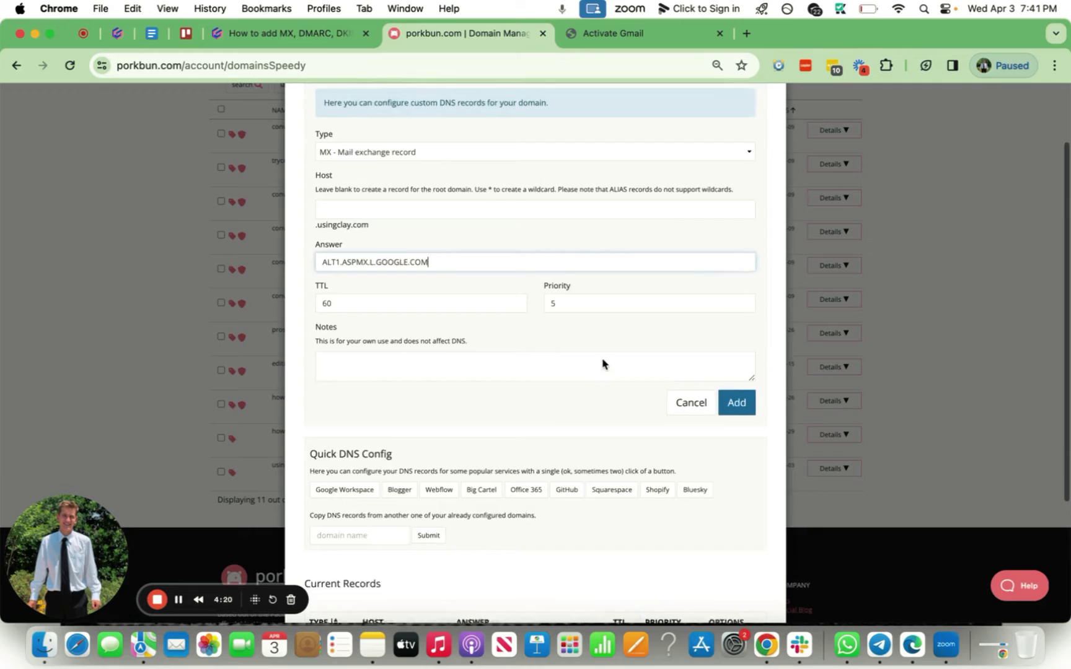
key(Return)
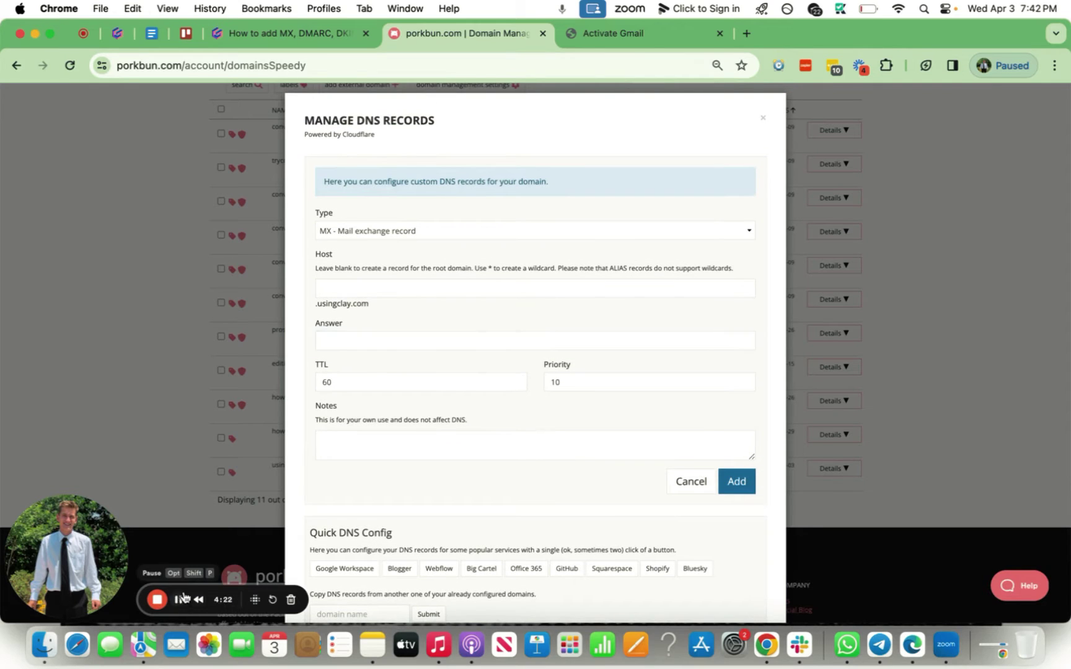
scroll(550, 478, down, 5)
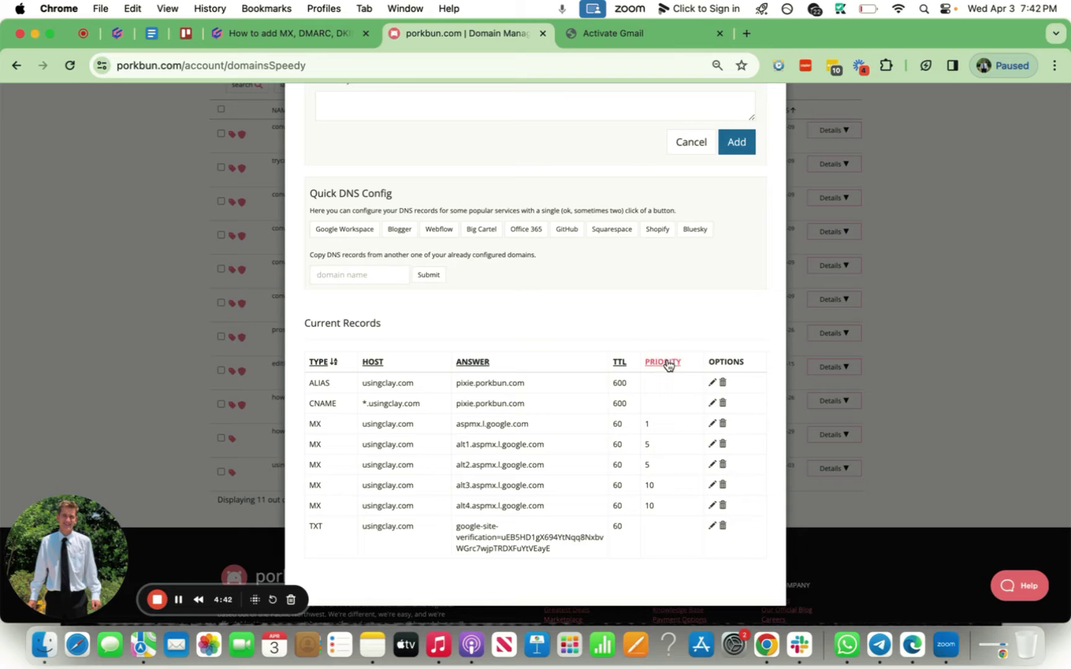
Activate Gmail after the MX check, landing on Manage domains with usingclay.com verified.
click(674, 42)
scroll(571, 356, down, 5)
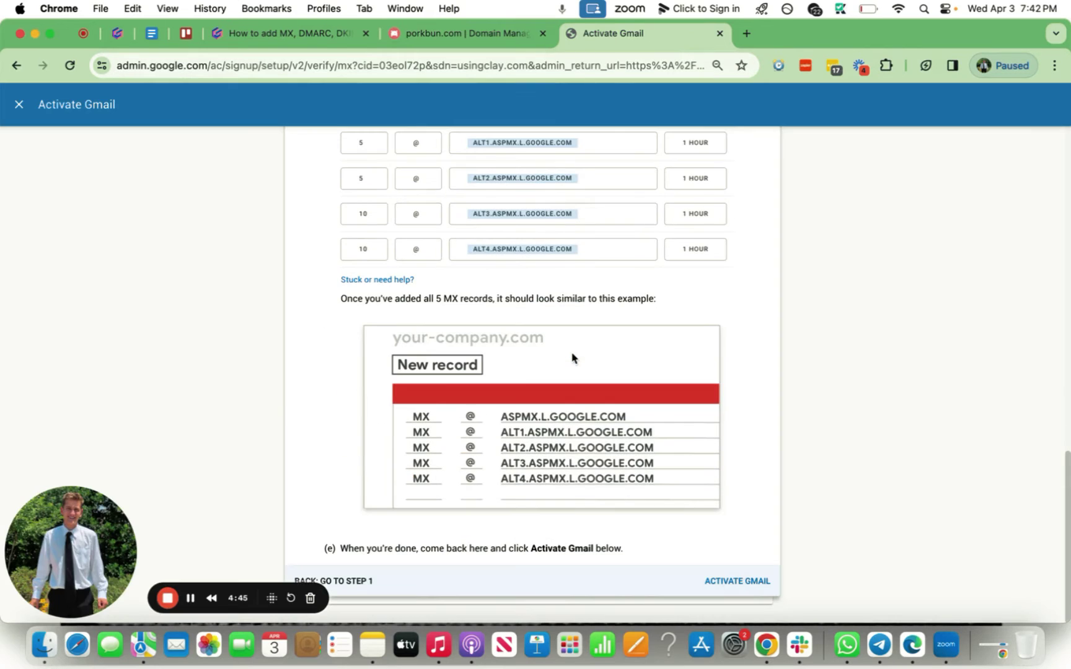
click(735, 581)
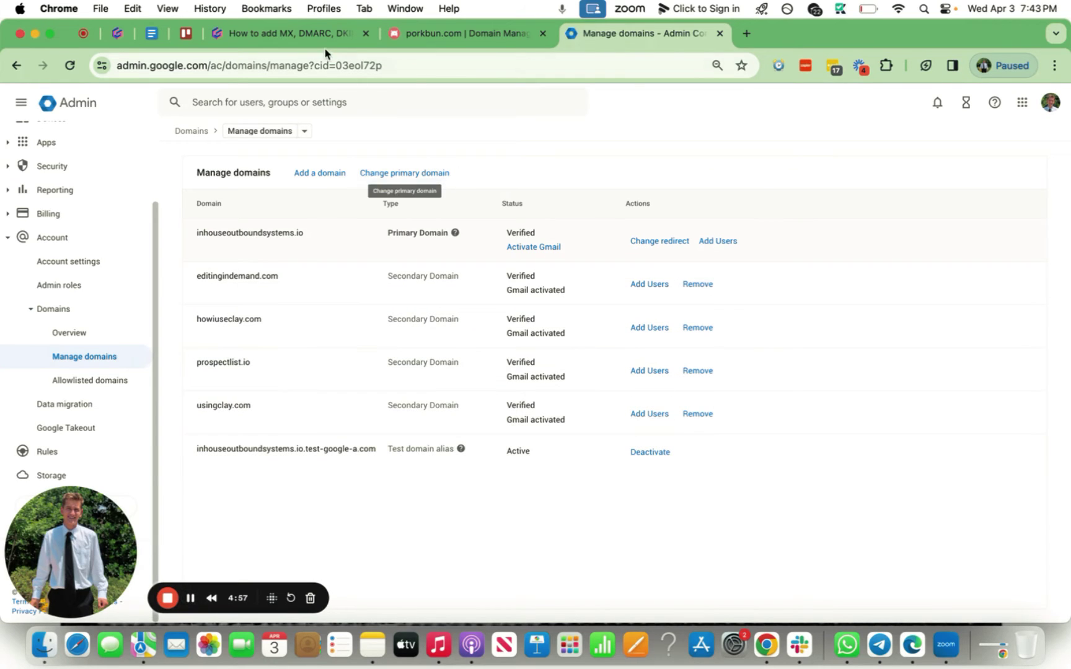
mouse_move(572, 377)
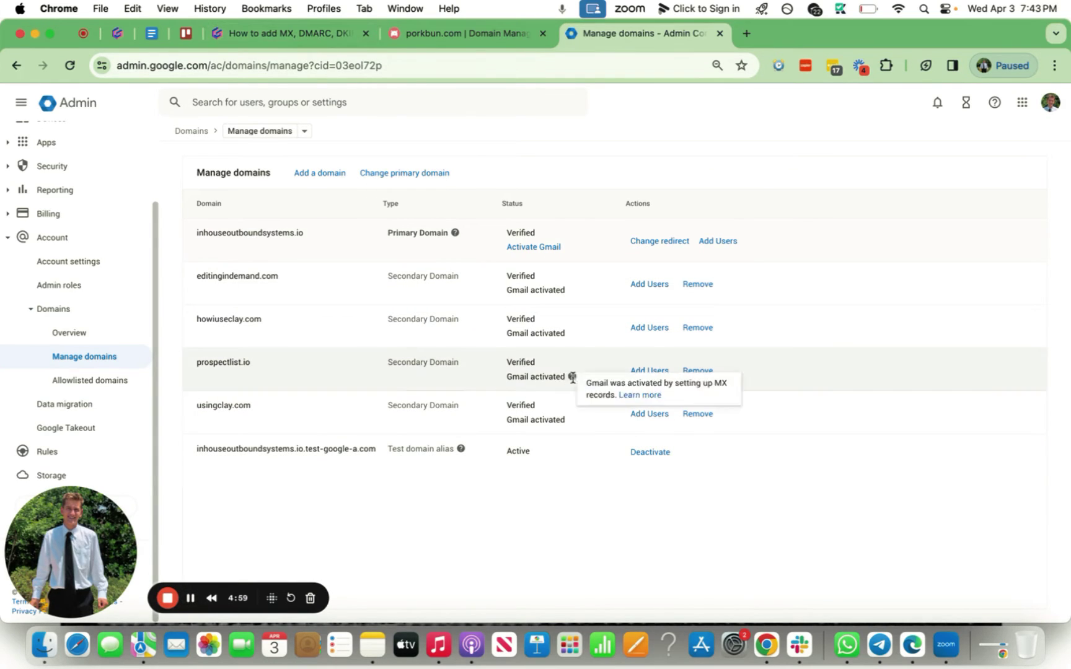
click(310, 31)
scroll(407, 296, up, 10)
scroll(407, 296, down, 10)
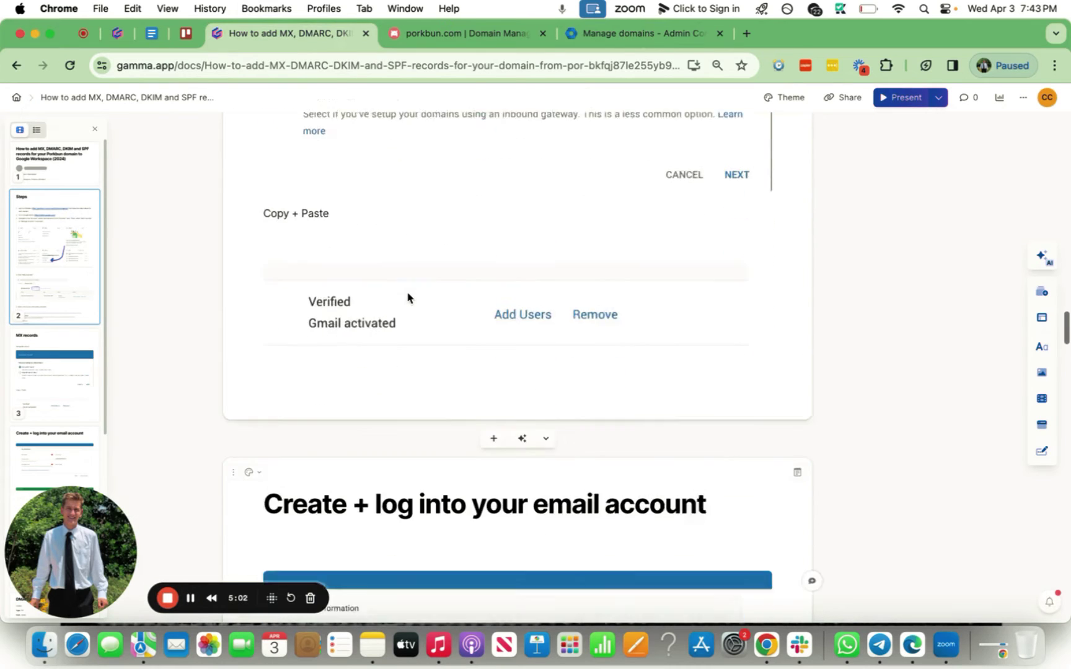
scroll(520, 237, down, 1)
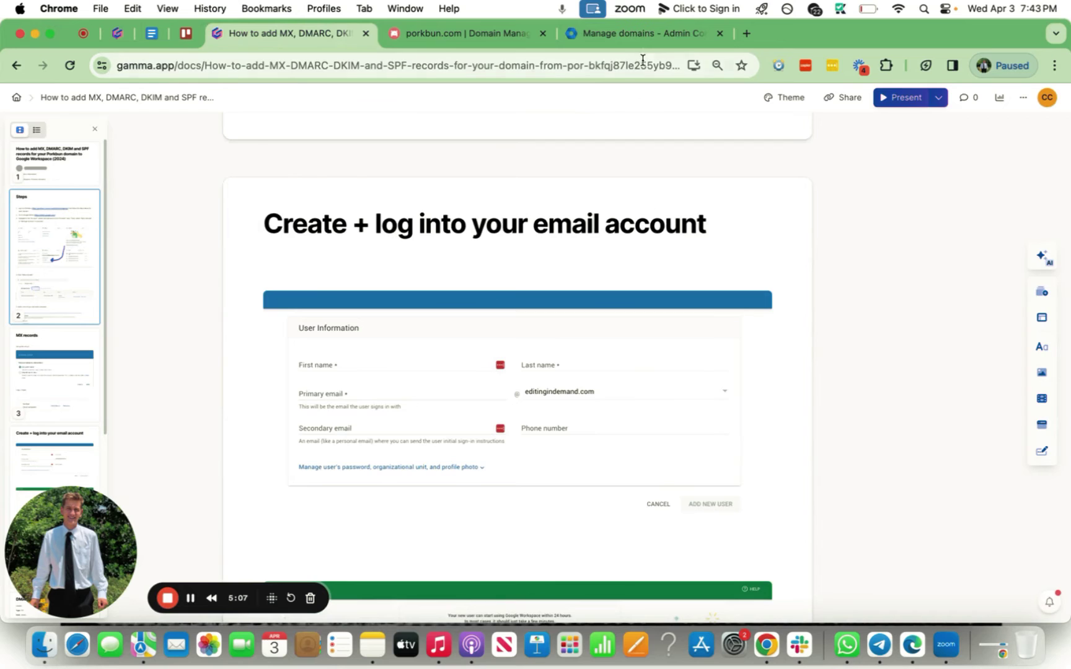
key(ctrl+Tab)
key(ctrl+Tab)
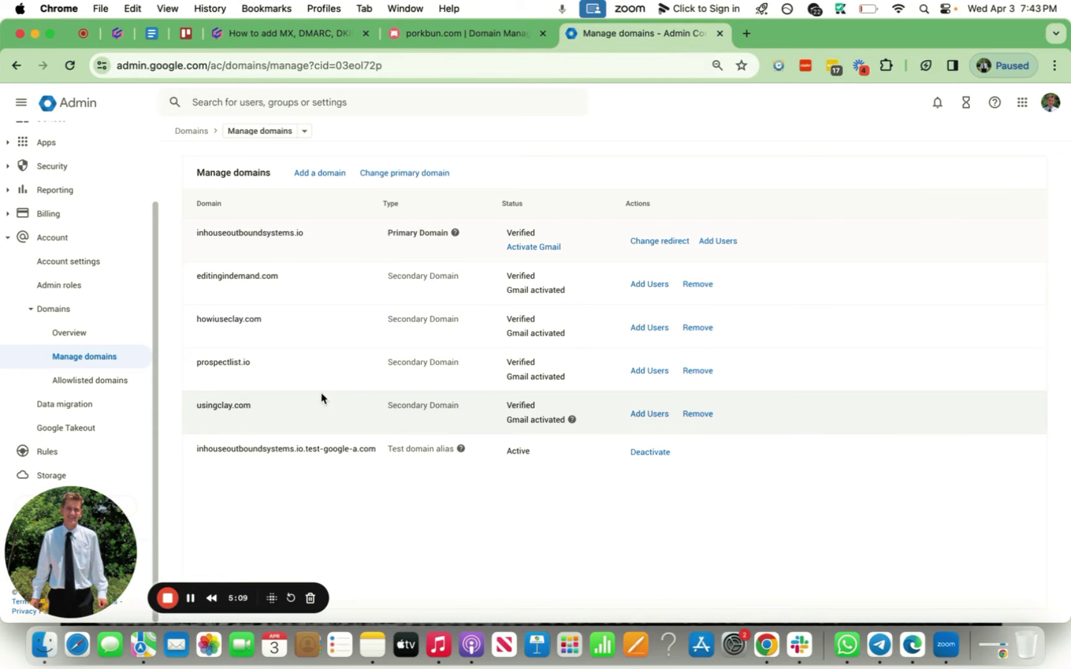
Start a new usingclay.com user, entering the first name, last name and email username.
click(649, 414)
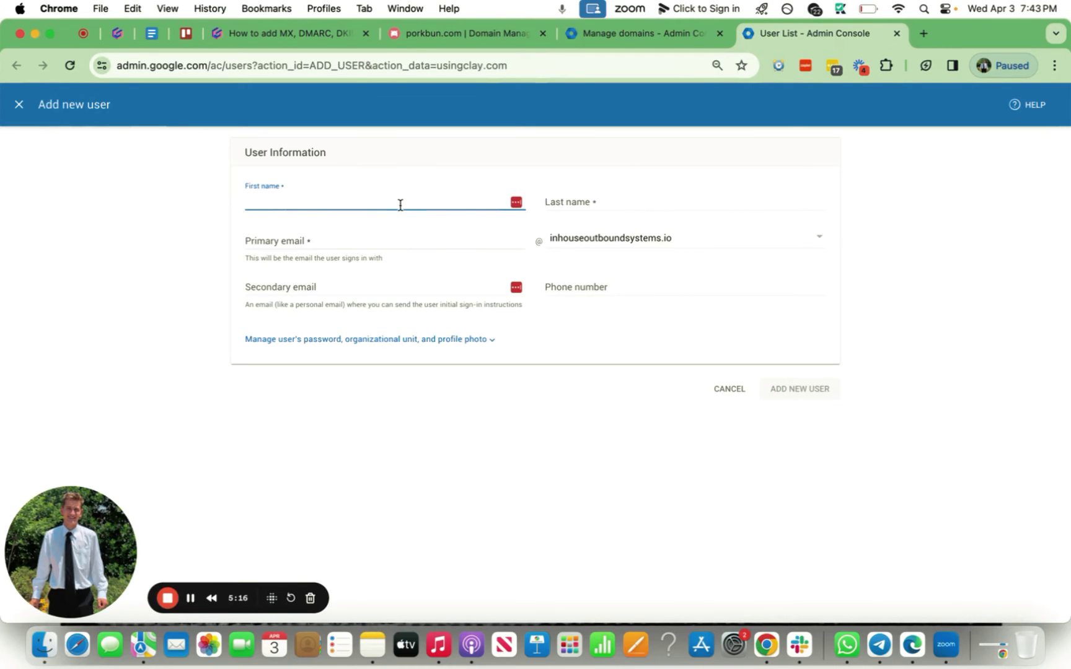
click(577, 202)
click(447, 199)
click(614, 198)
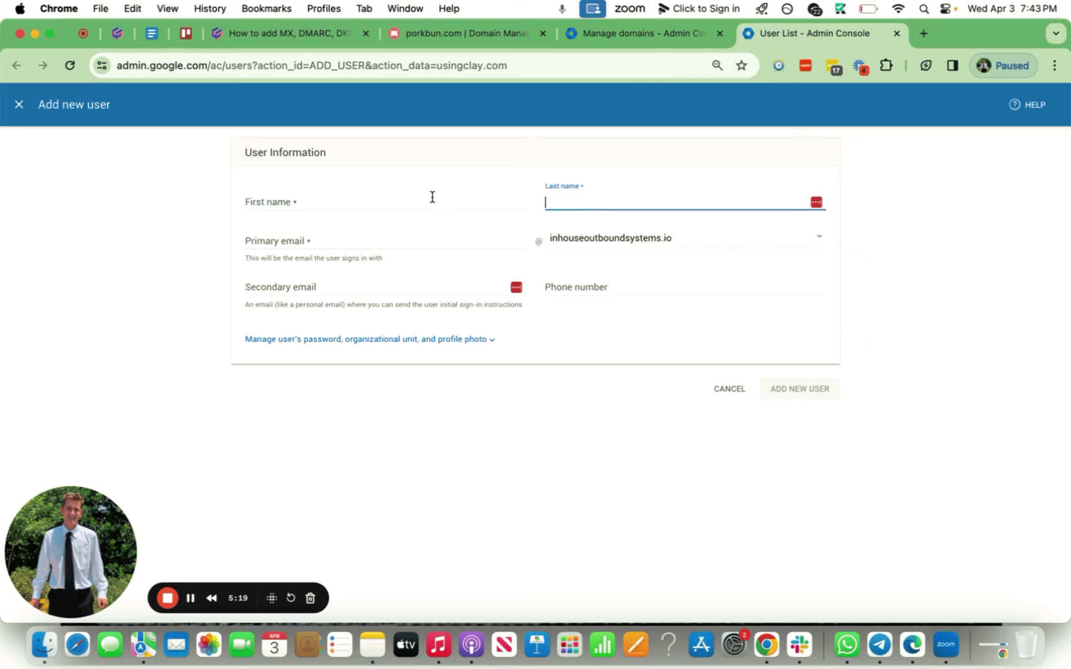
click(430, 195)
key(Tab)
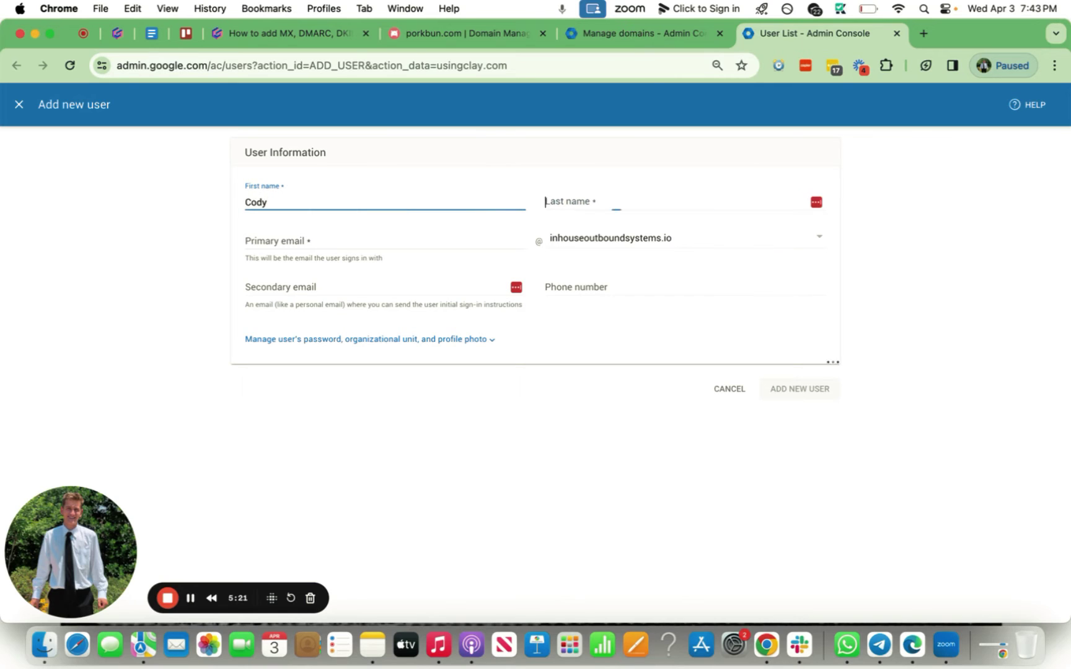
click(405, 242)
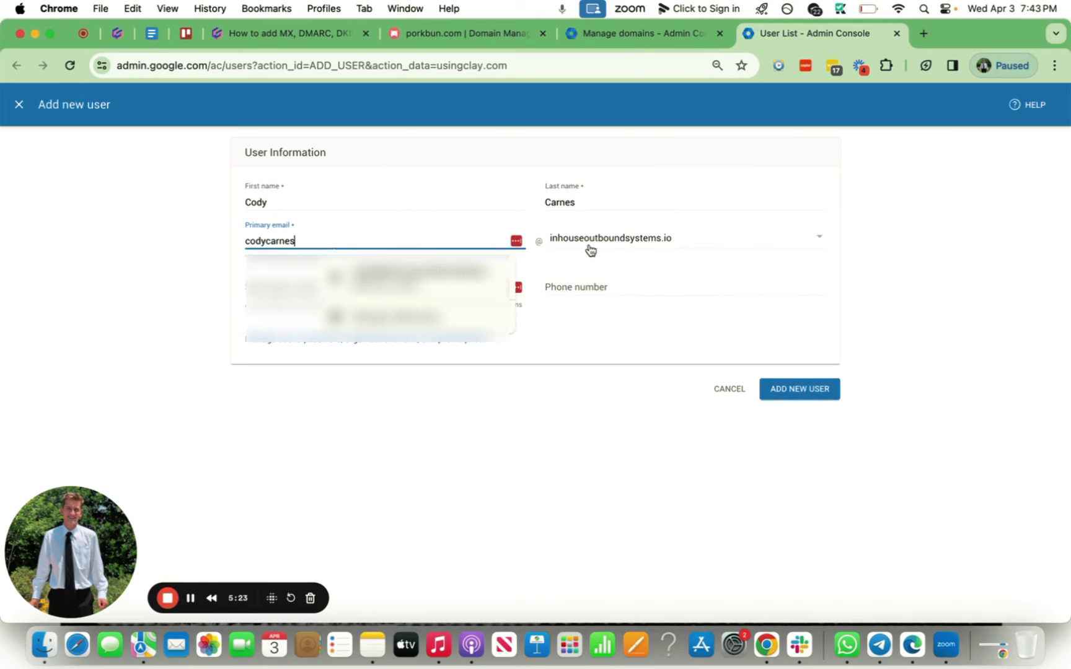
key(super+a)
text(c)
Set the domain to usingclay.com, add a secondary email, create the user, copy the password.
click(616, 238)
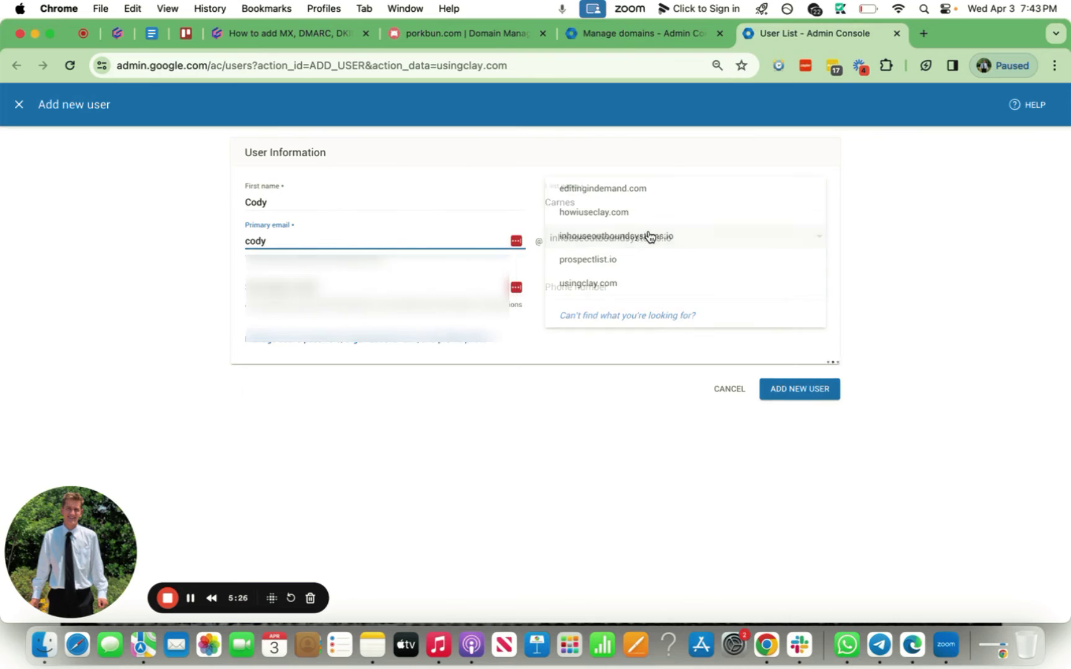
click(762, 241)
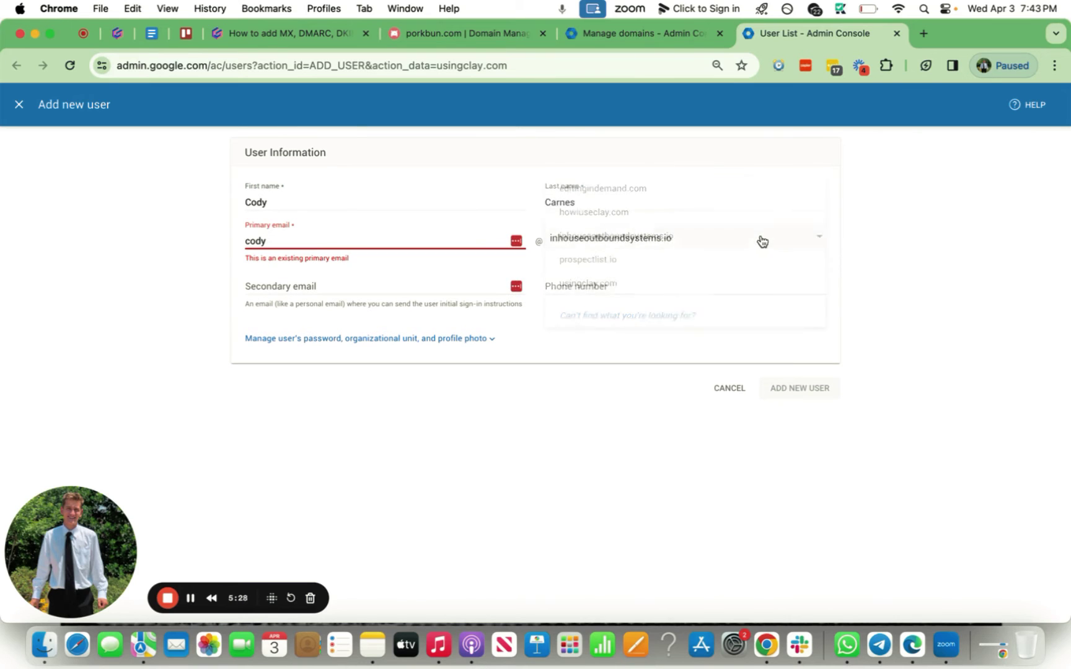
click(667, 289)
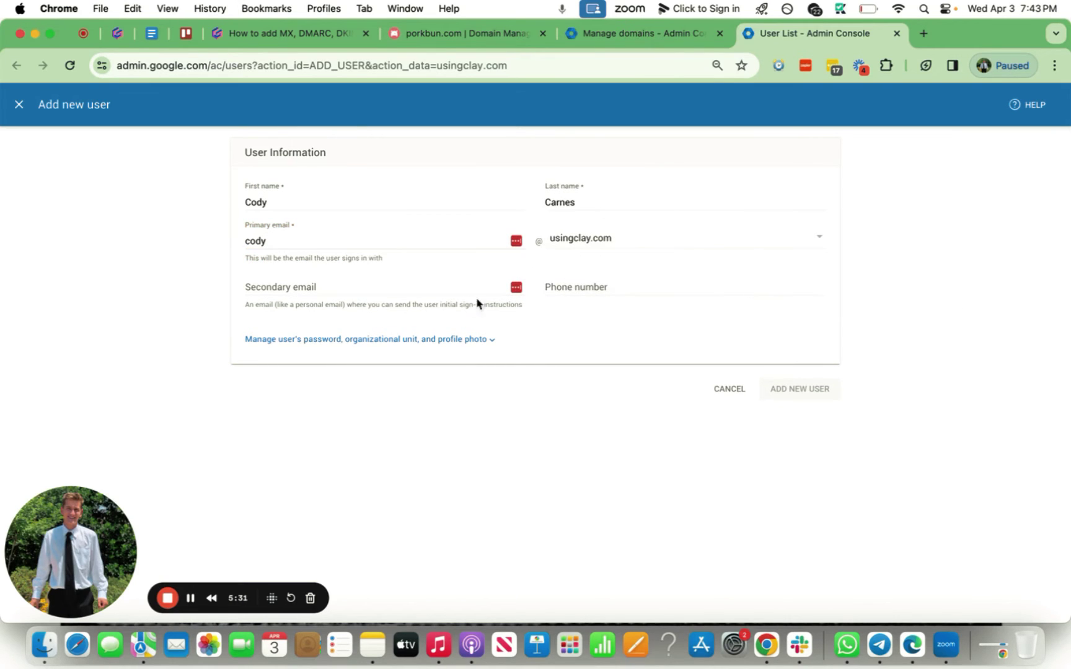
click(433, 285)
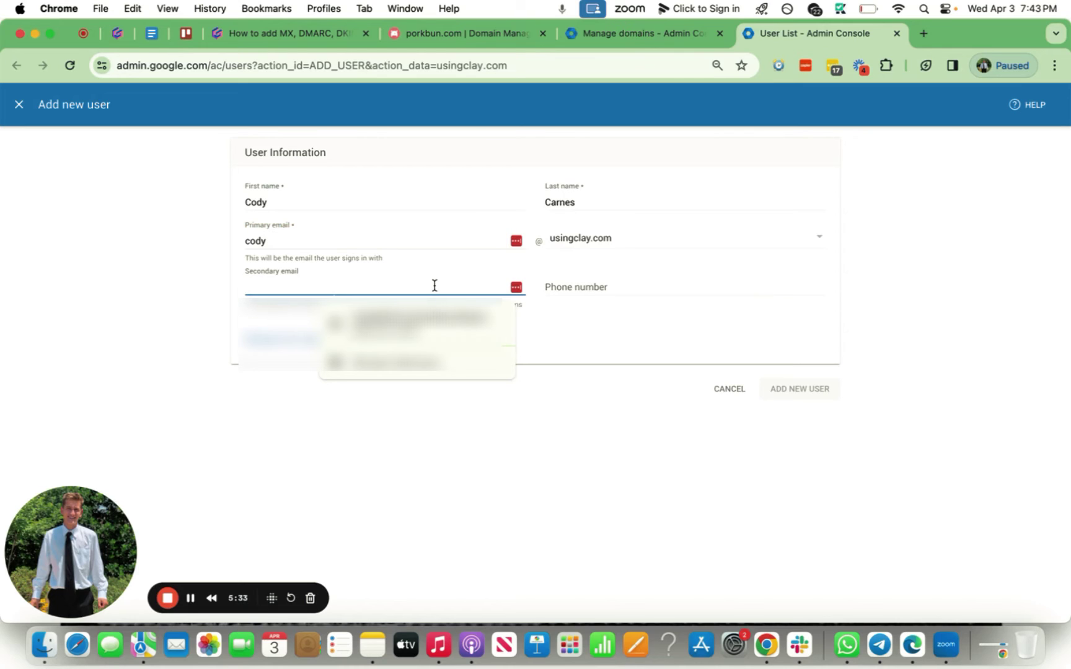
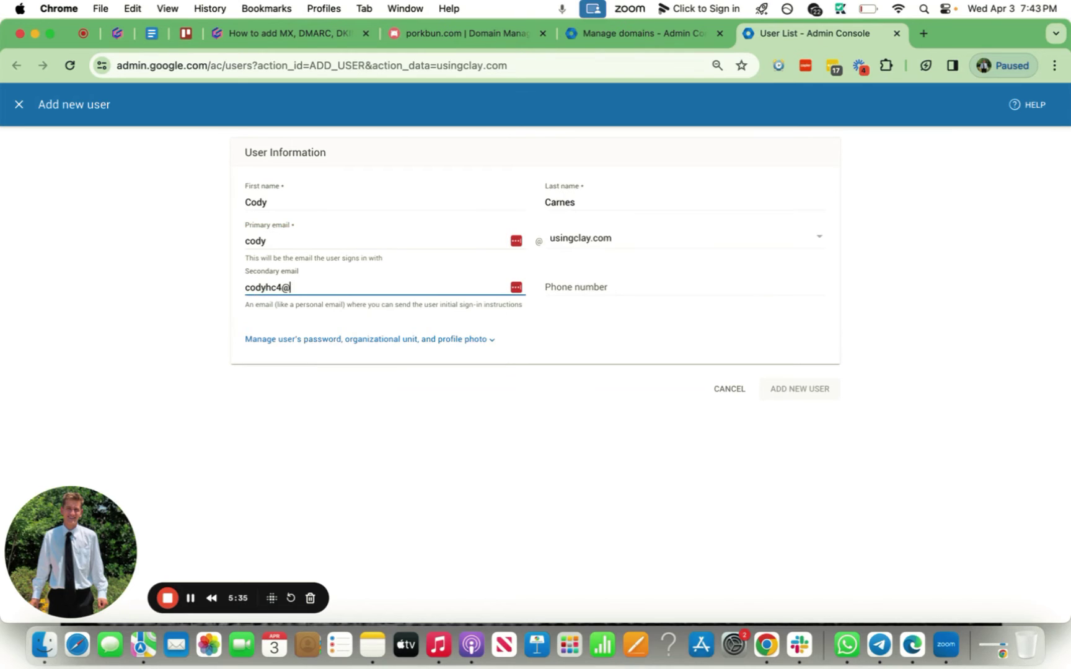
key(Tab)
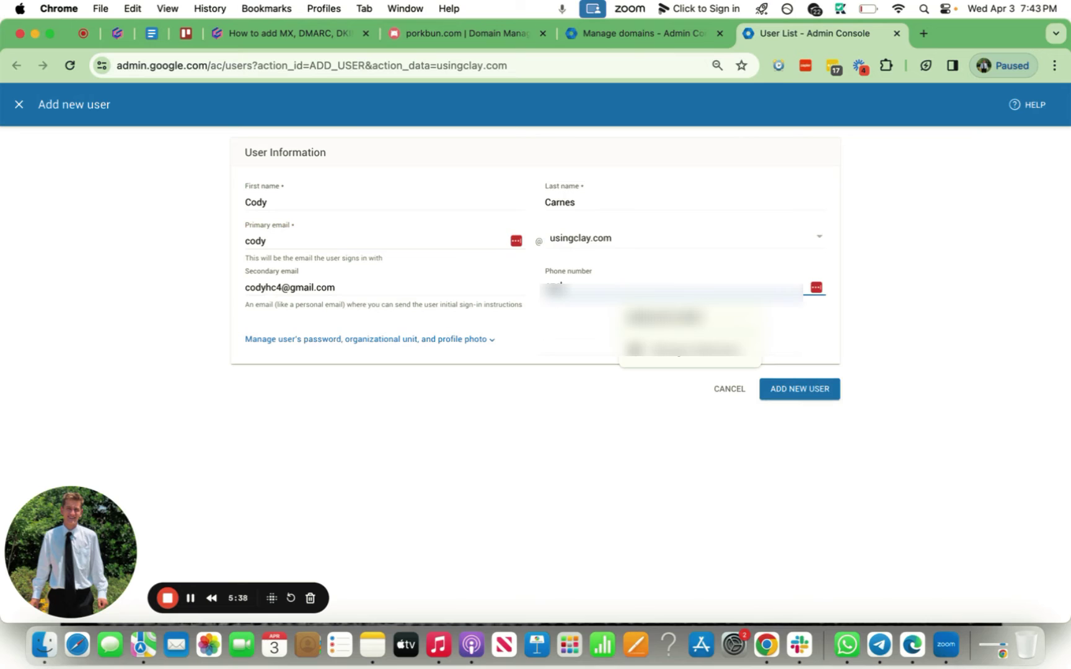
click(815, 389)
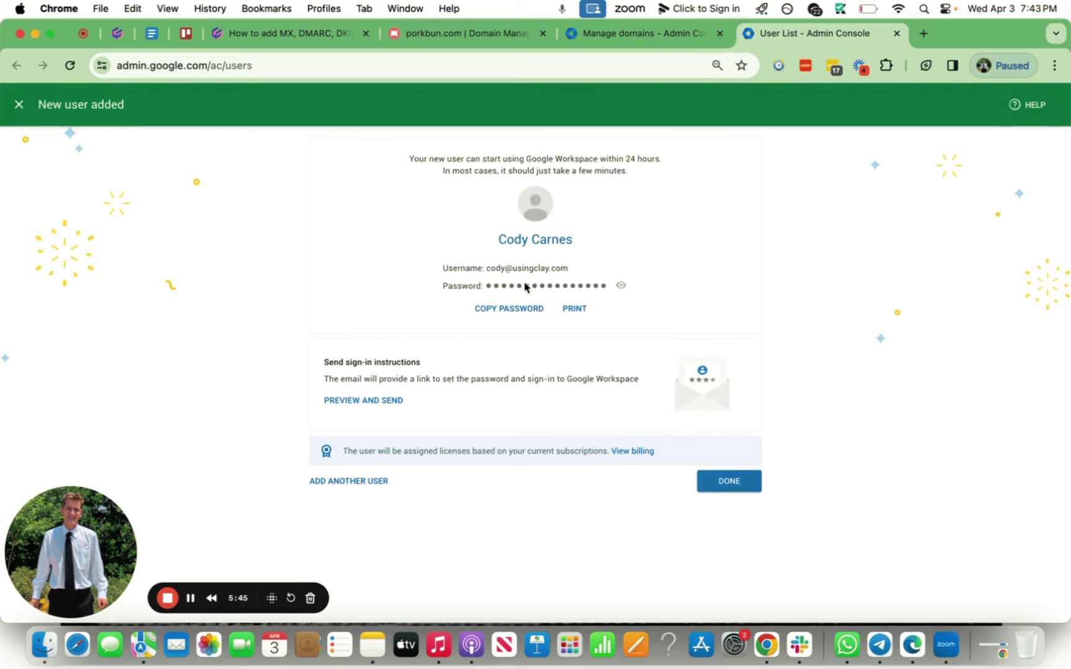
click(535, 307)
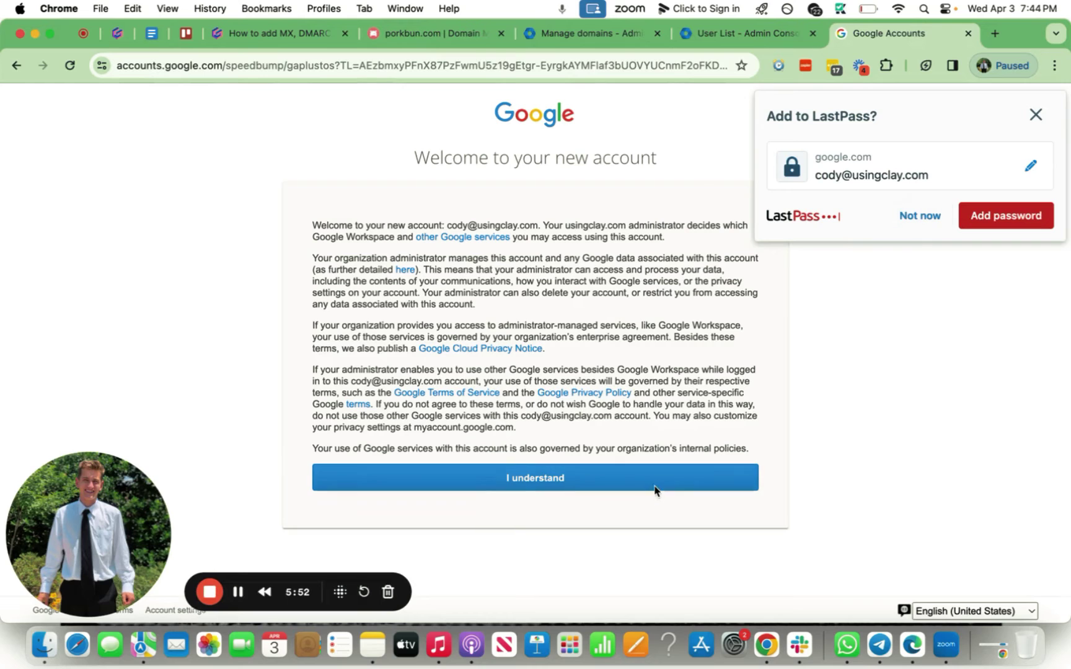
Accept the new account's welcome terms, dismiss password-manager and profile prompts, and return to the guide.
click(654, 488)
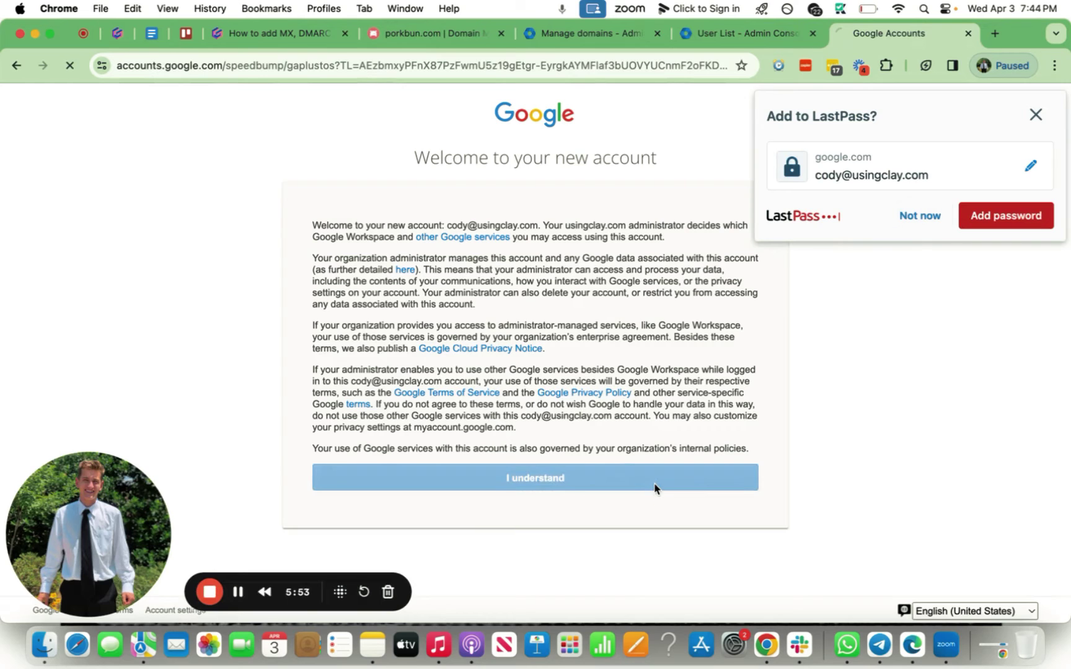
click(913, 221)
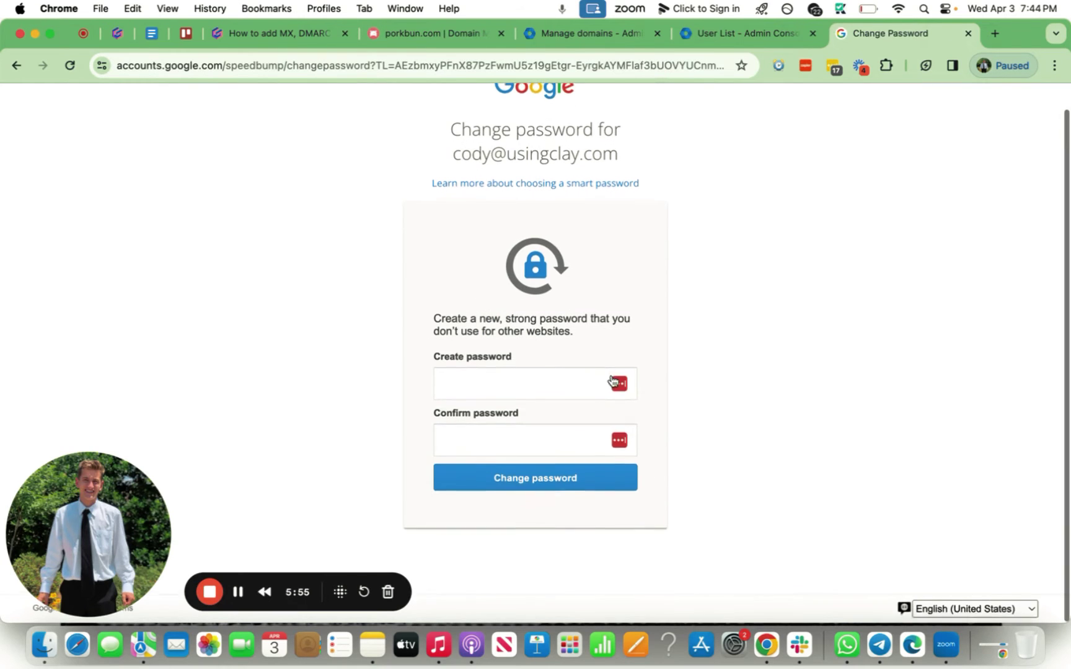
click(611, 381)
click(238, 591)
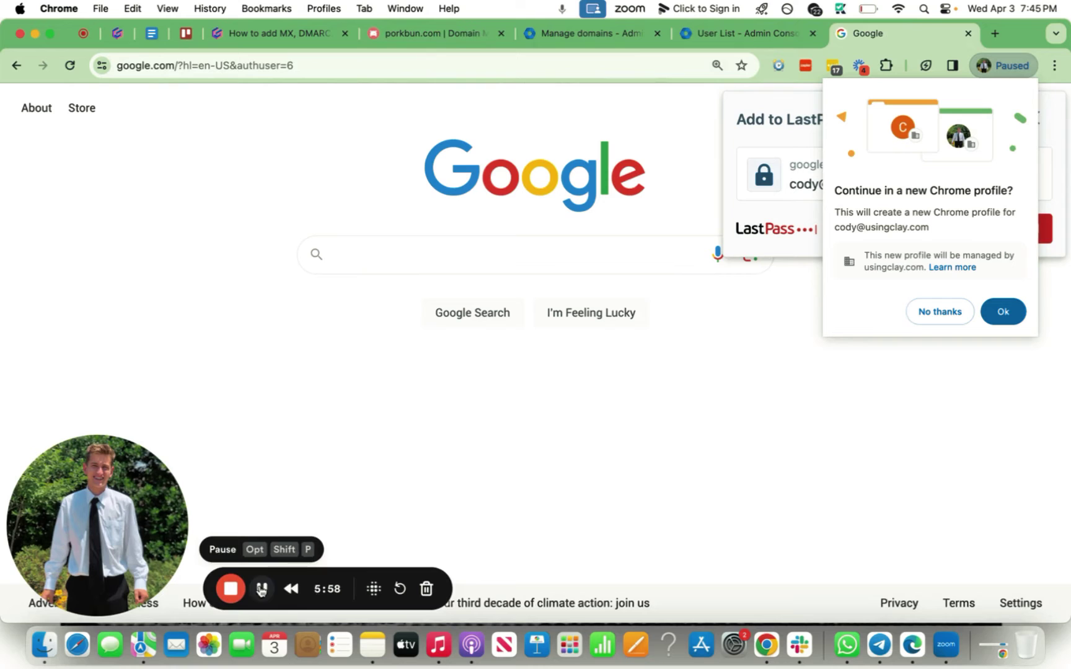
click(923, 311)
click(911, 242)
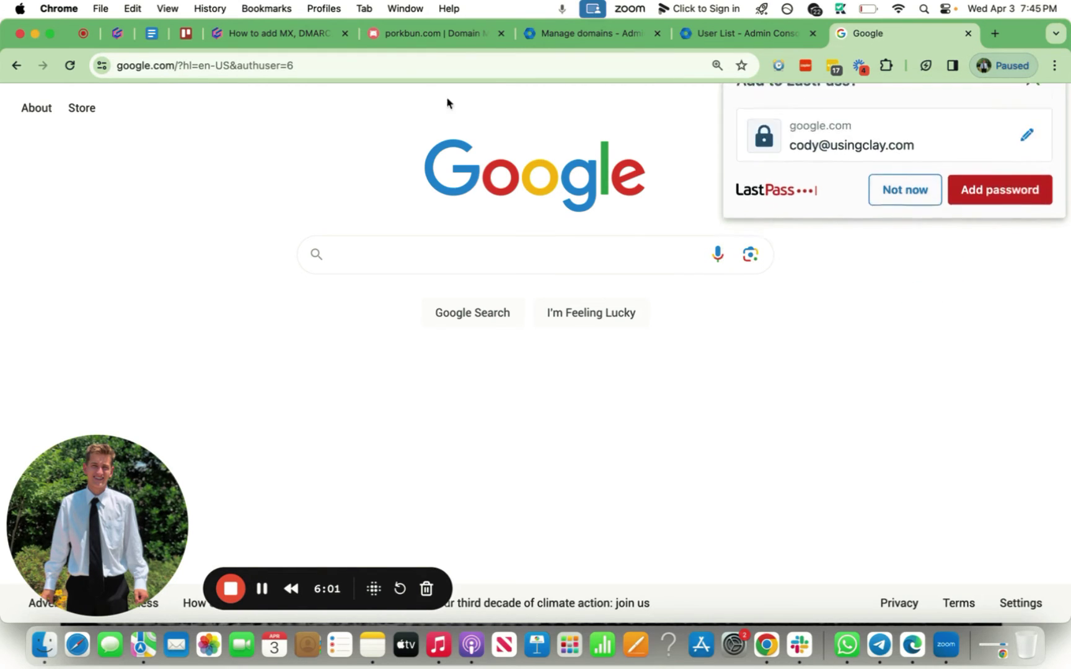
click(279, 33)
Set the new Porkbun DNS record's type to TXT.
click(299, 257)
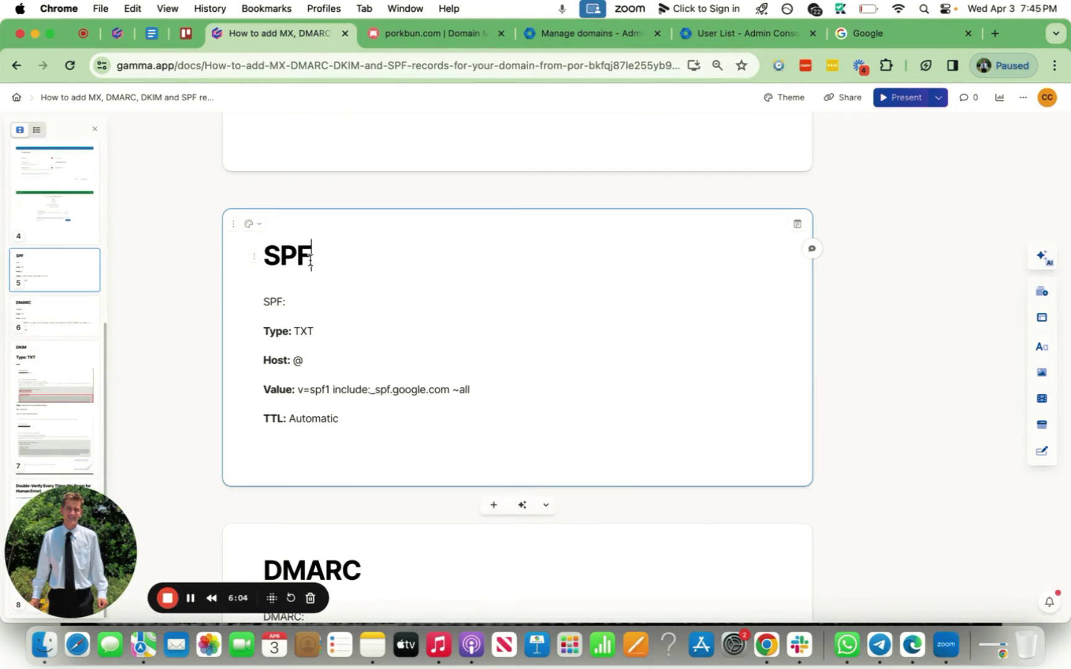
click(453, 37)
scroll(468, 340, up, 5)
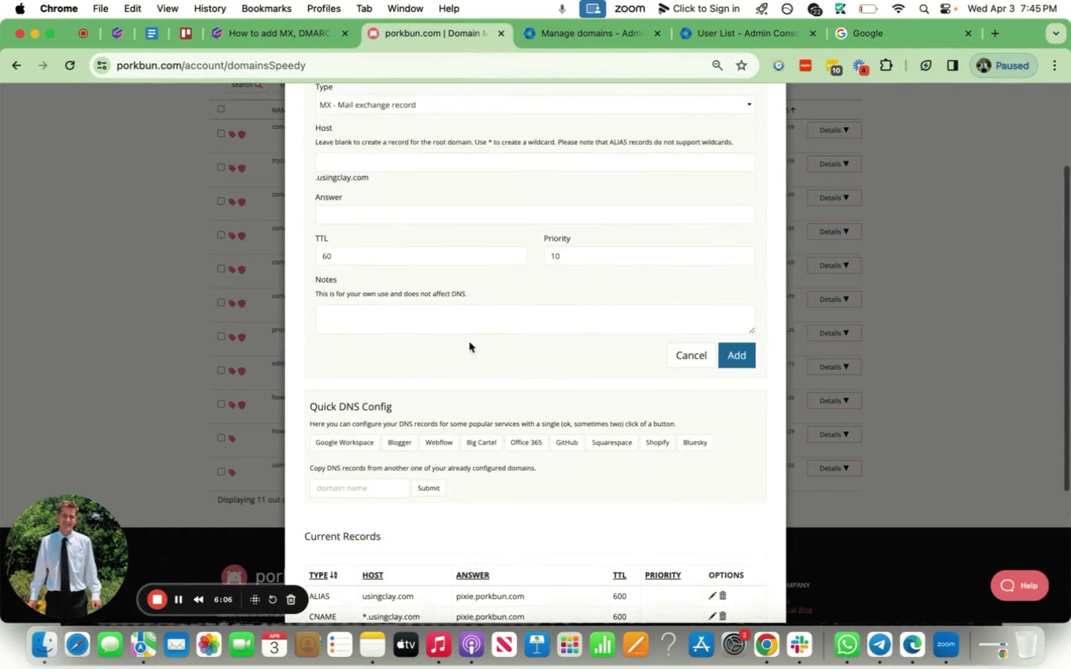
click(451, 233)
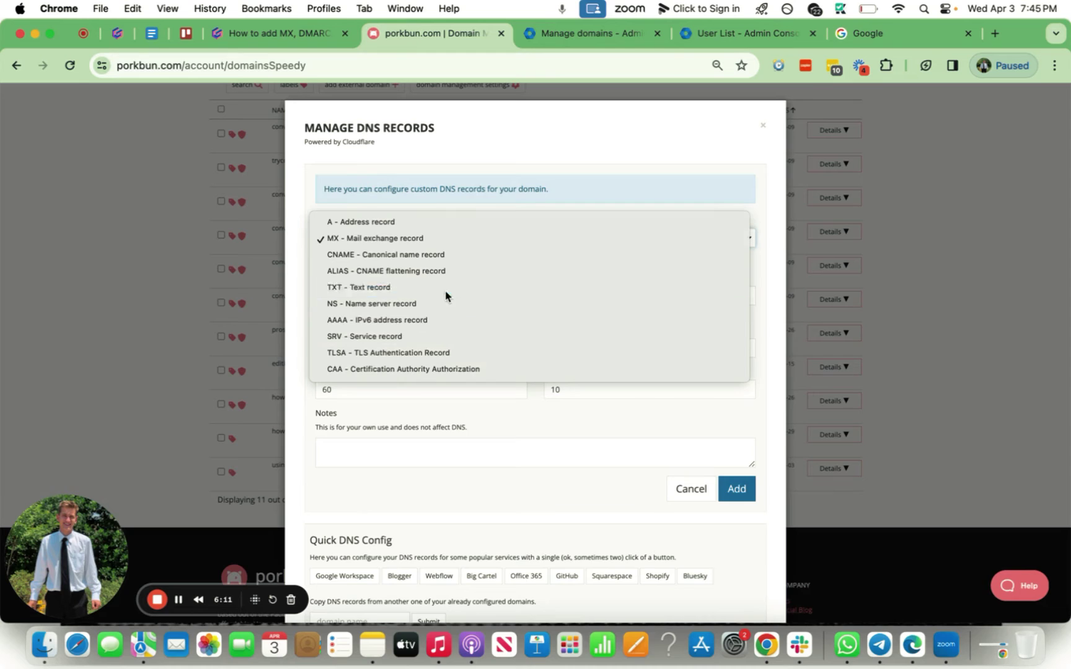
click(443, 288)
scroll(453, 278, down, 2)
Fill in host @ and answer v=spf1 include:_spf.google.com ~all from the guide.
click(310, 34)
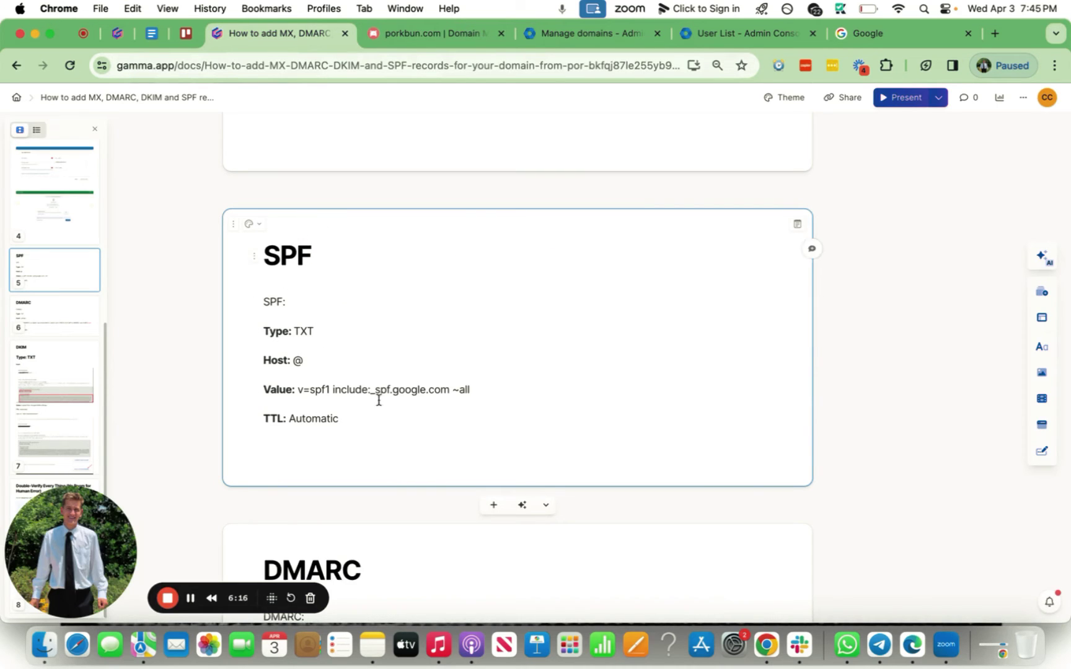
drag(469, 401, 297, 387)
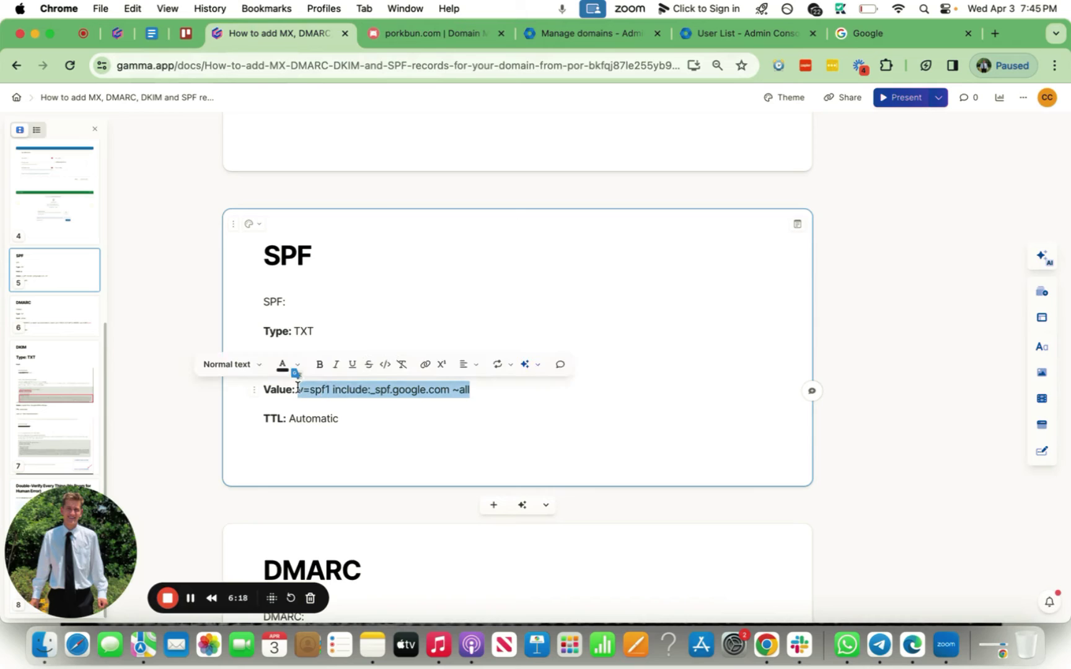
click(327, 398)
click(462, 35)
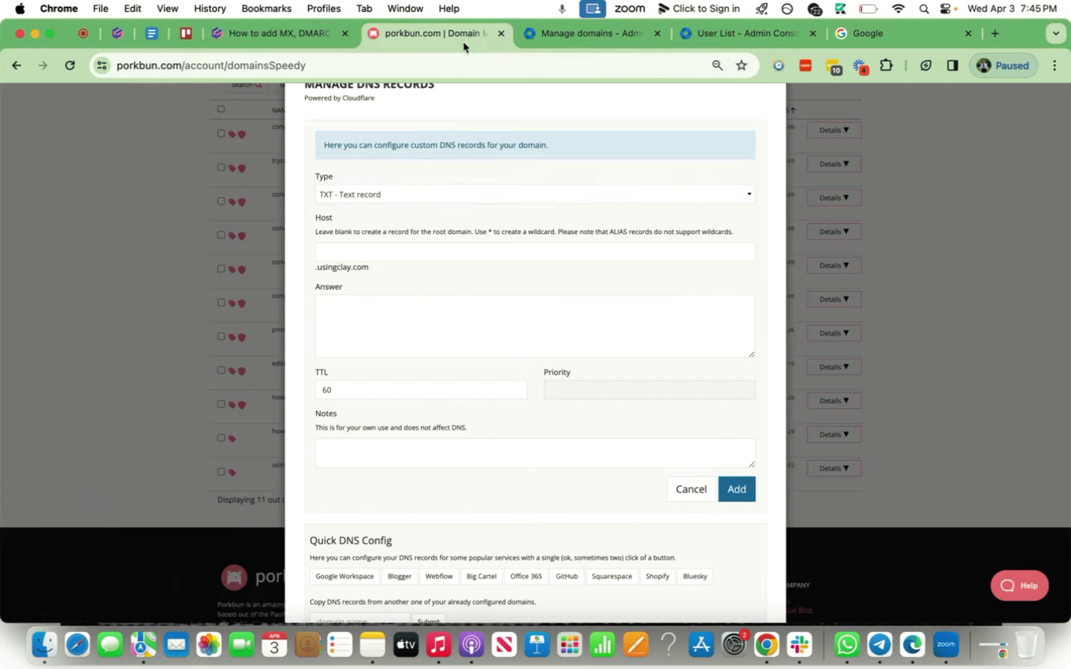
click(434, 255)
text(@)
click(420, 337)
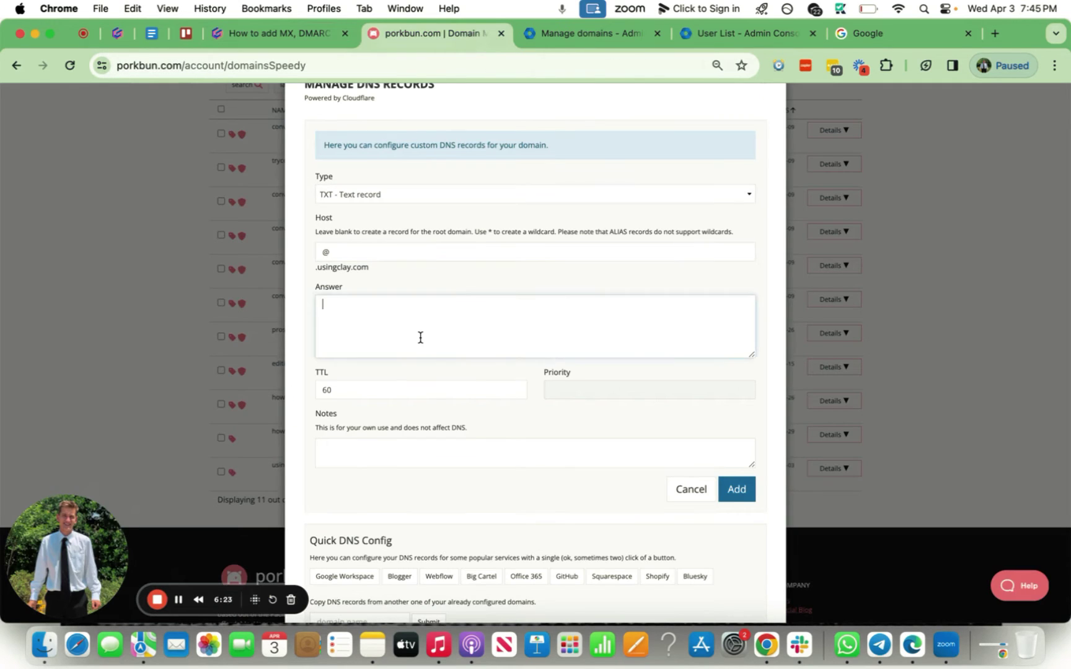
key(super+v)
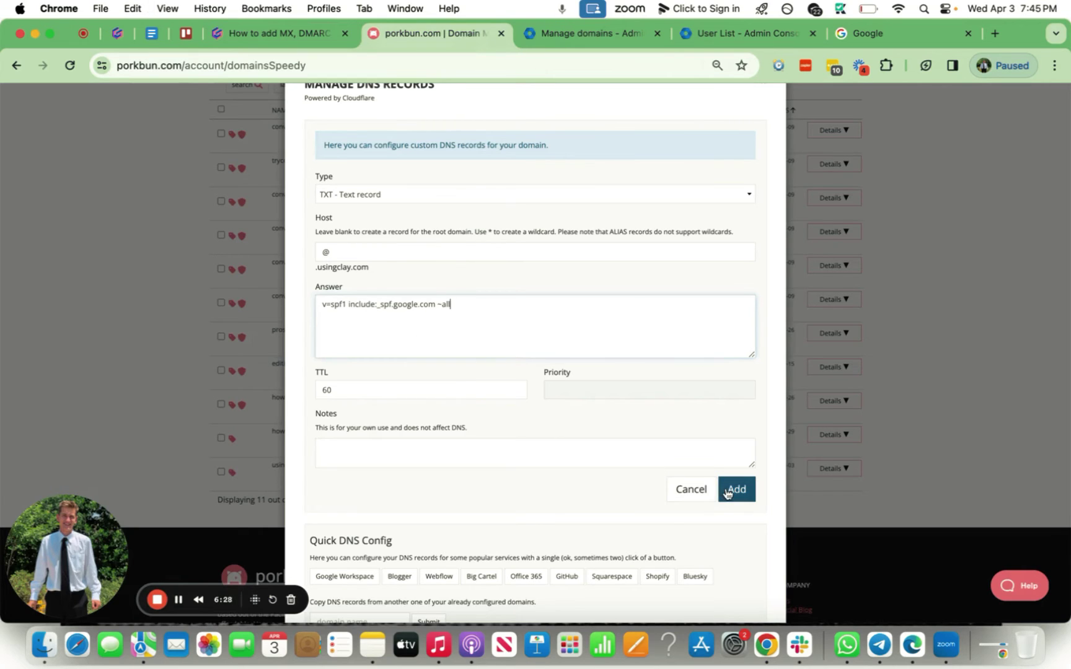
Copy _dmarc from the guide into the Porkbun record's Host field.
click(279, 33)
scroll(399, 396, down, 5)
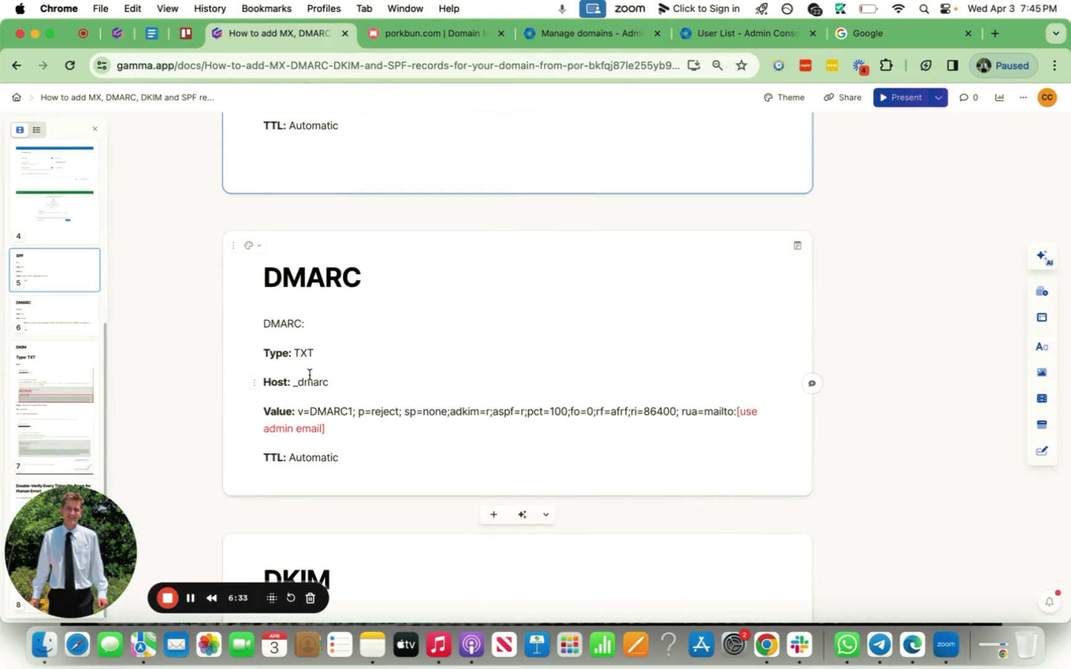
drag(292, 385, 328, 384)
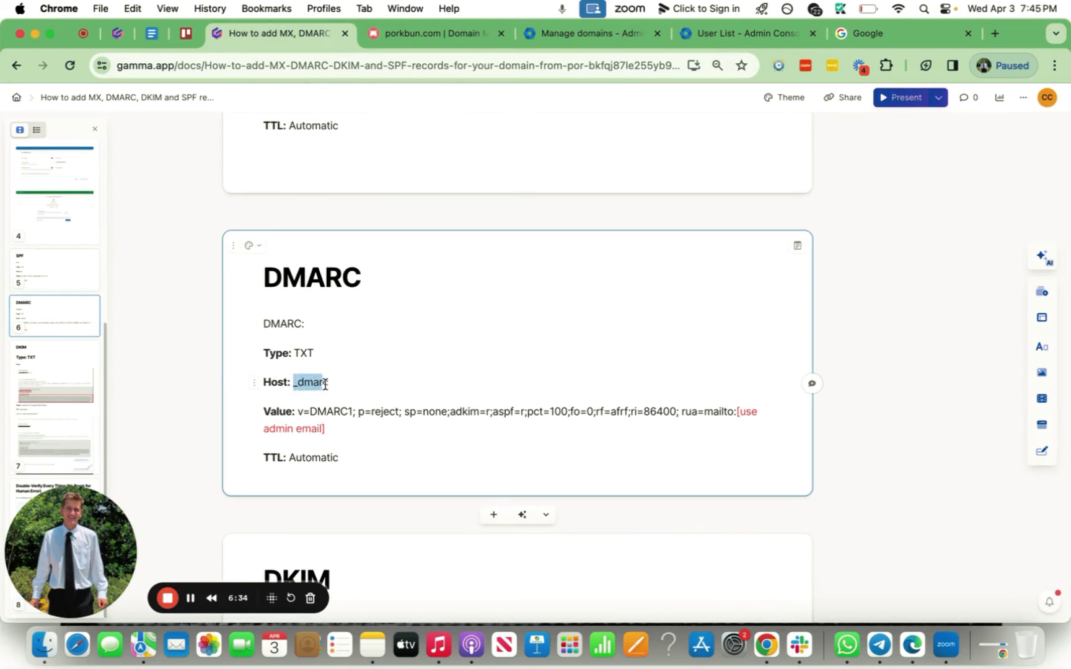
click(411, 33)
click(433, 253)
key(super+v)
click(380, 320)
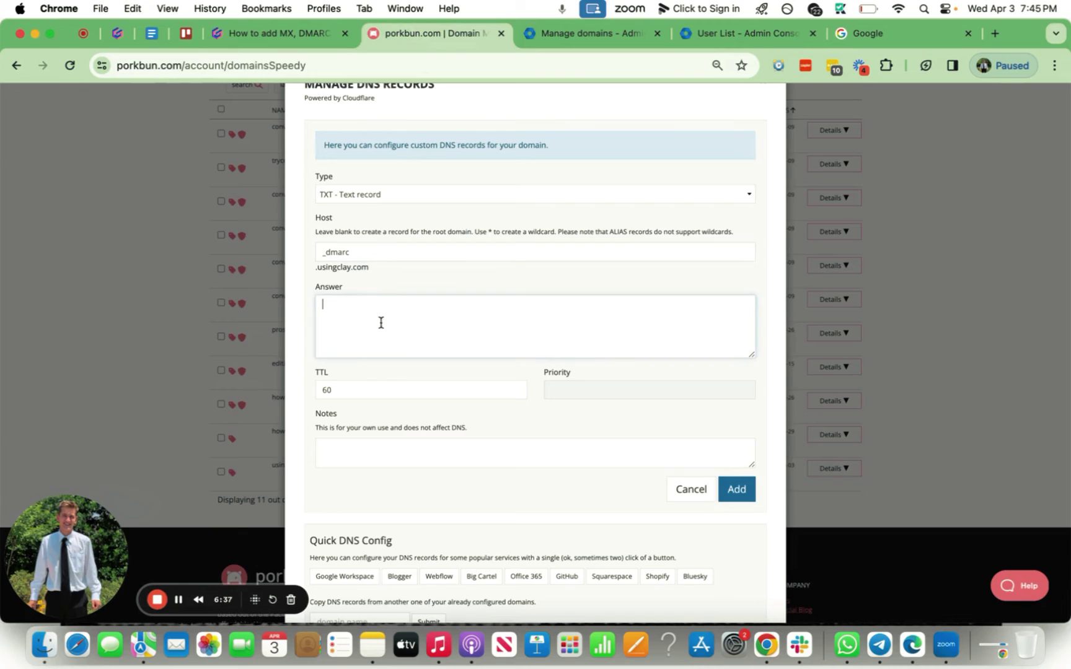
Paste the DMARC1 reject-policy value as the answer, swap the placeholder for the admin's address, and add it.
click(308, 36)
drag(336, 426, 294, 414)
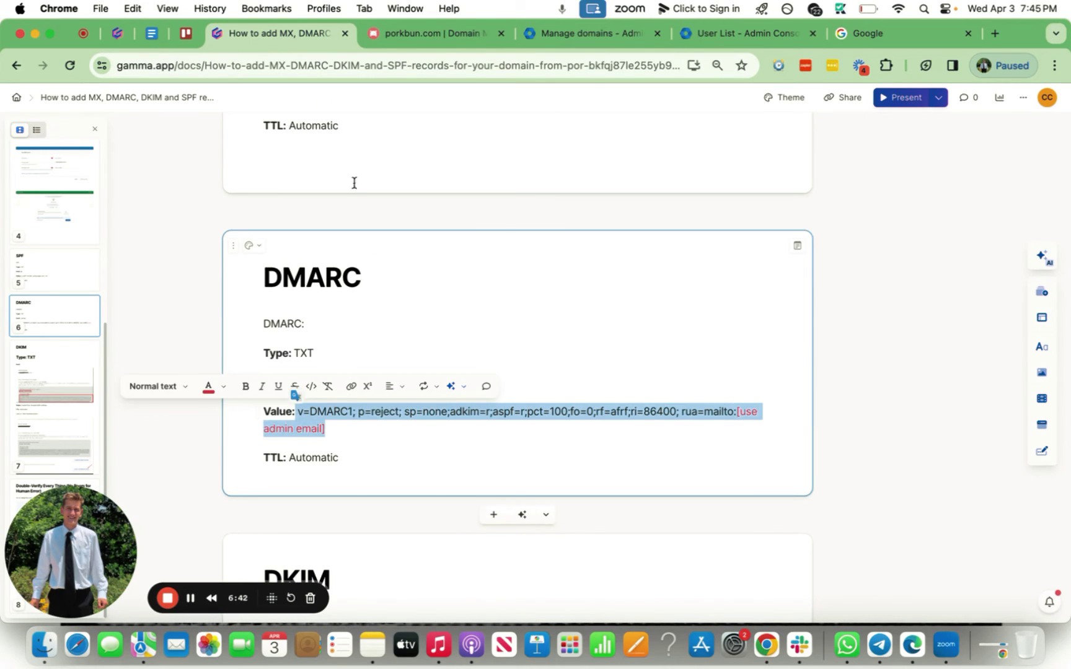
key(super+c)
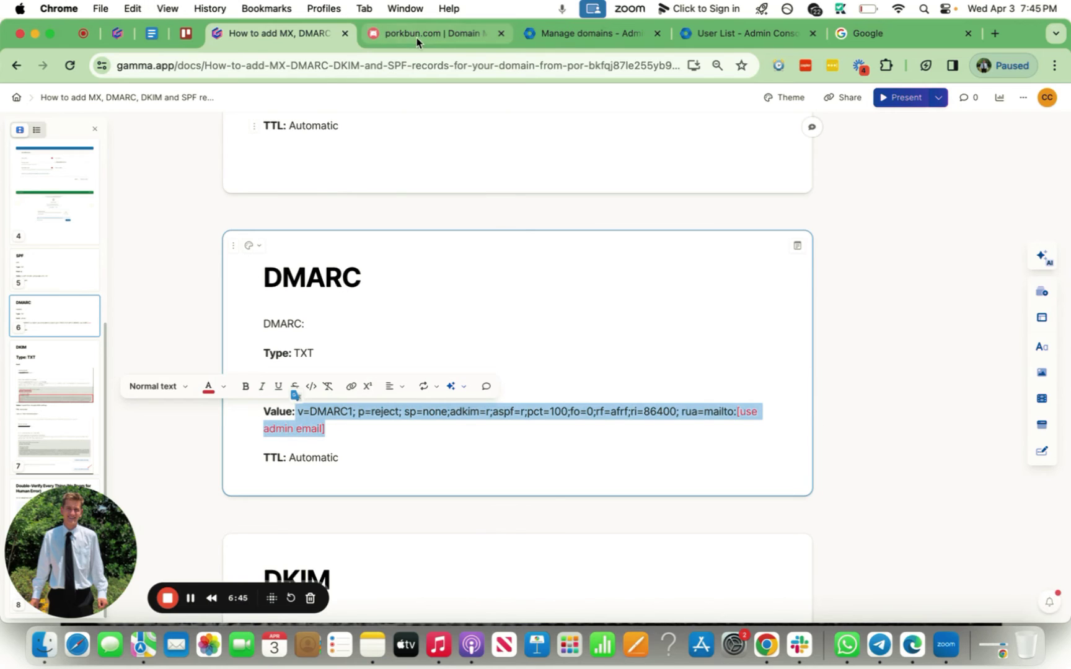
click(416, 34)
click(424, 342)
key(super+v)
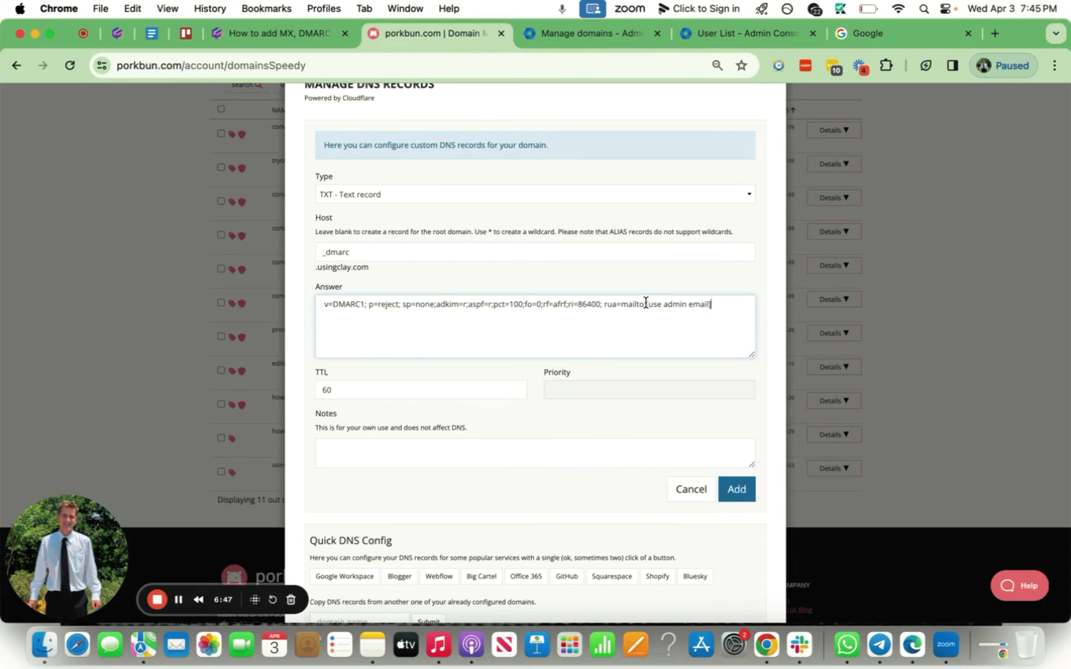
drag(645, 303, 701, 305)
click(737, 489)
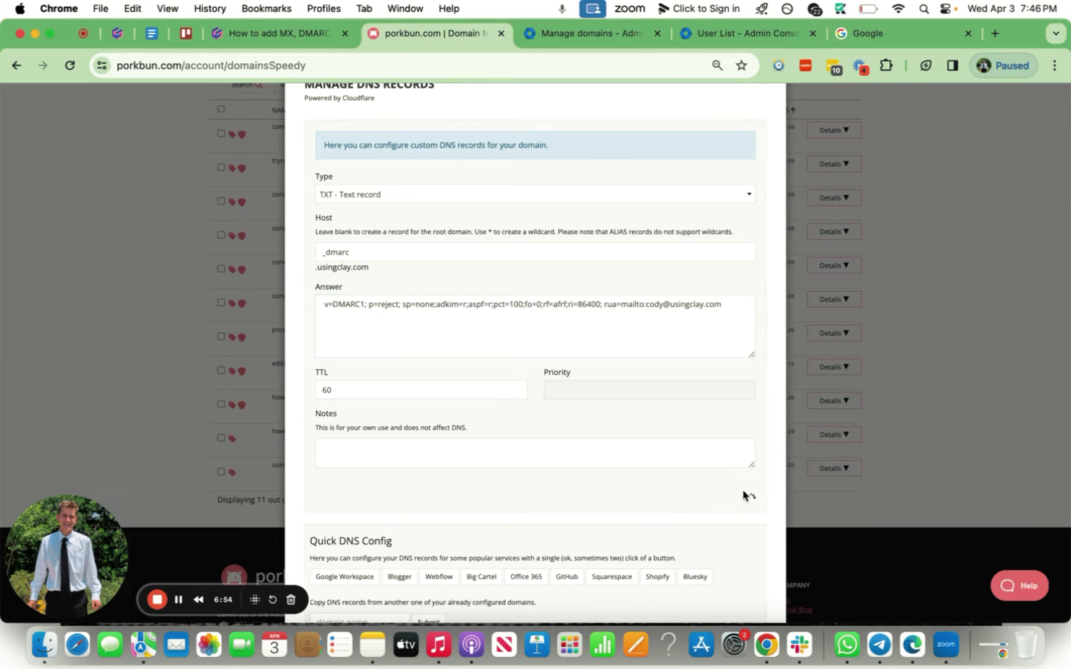
Scroll the setup guide to its DKIM section.
key(ctrl+shift+Tab)
scroll(423, 288, up, 6)
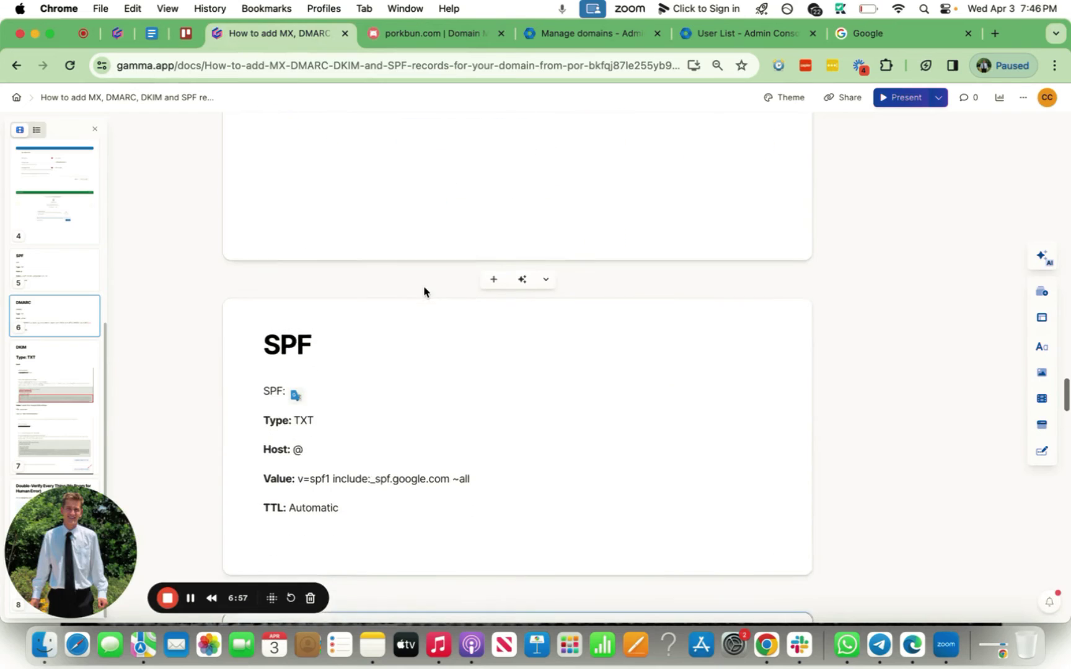
scroll(424, 287, down, 2)
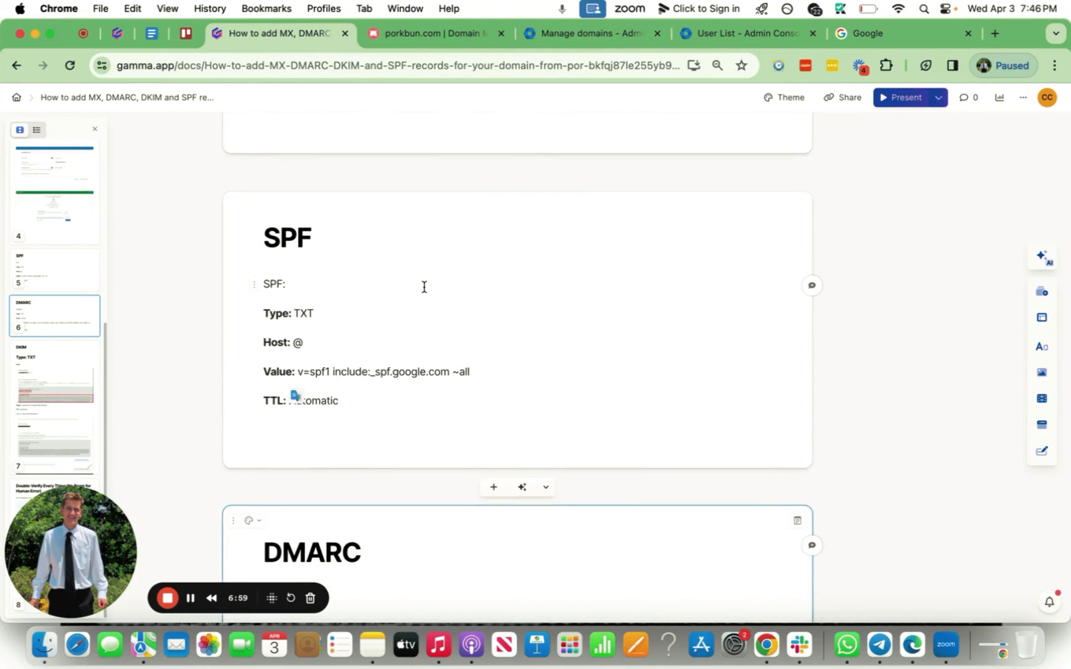
scroll(424, 287, down, 3)
scroll(363, 229, down, 10)
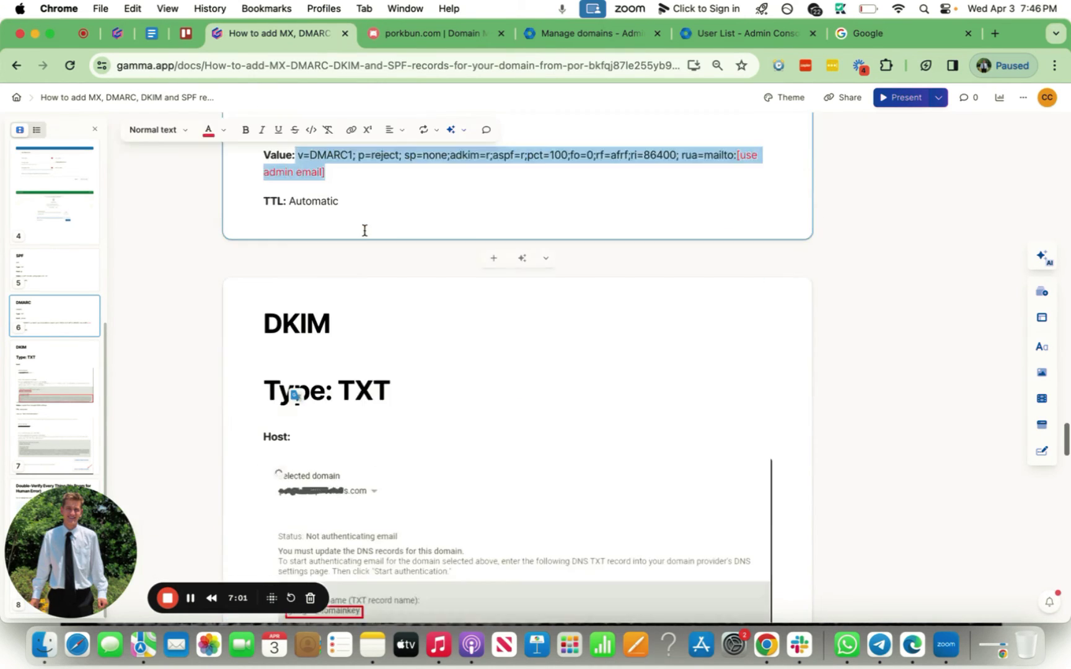
click(417, 272)
scroll(417, 271, down, 4)
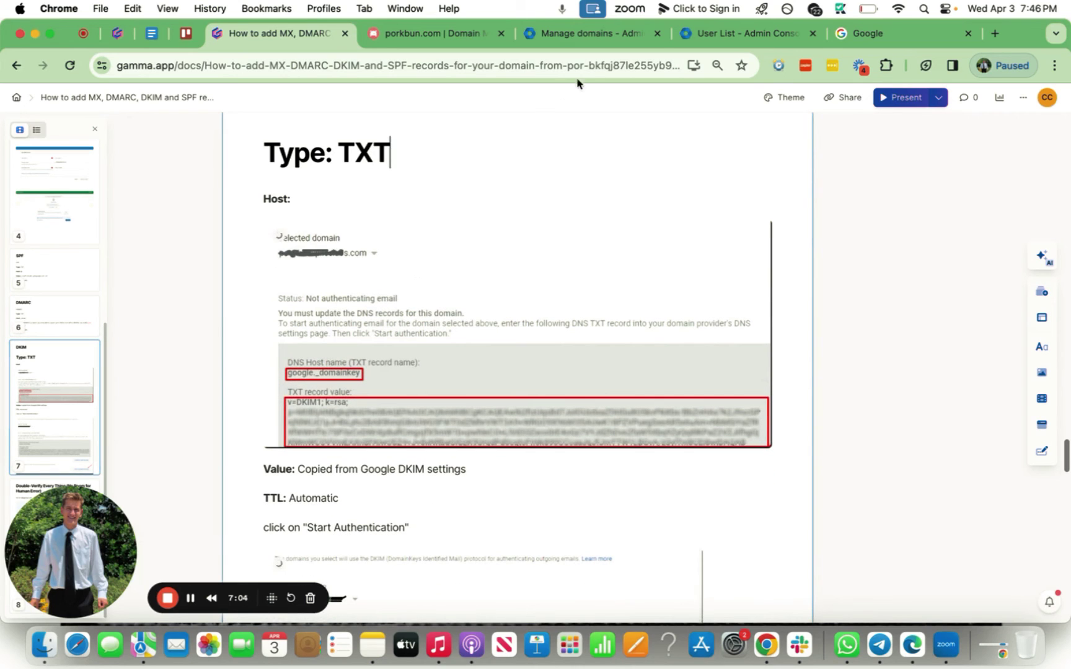
Search the Admin console settings for dkim.
click(697, 38)
click(18, 109)
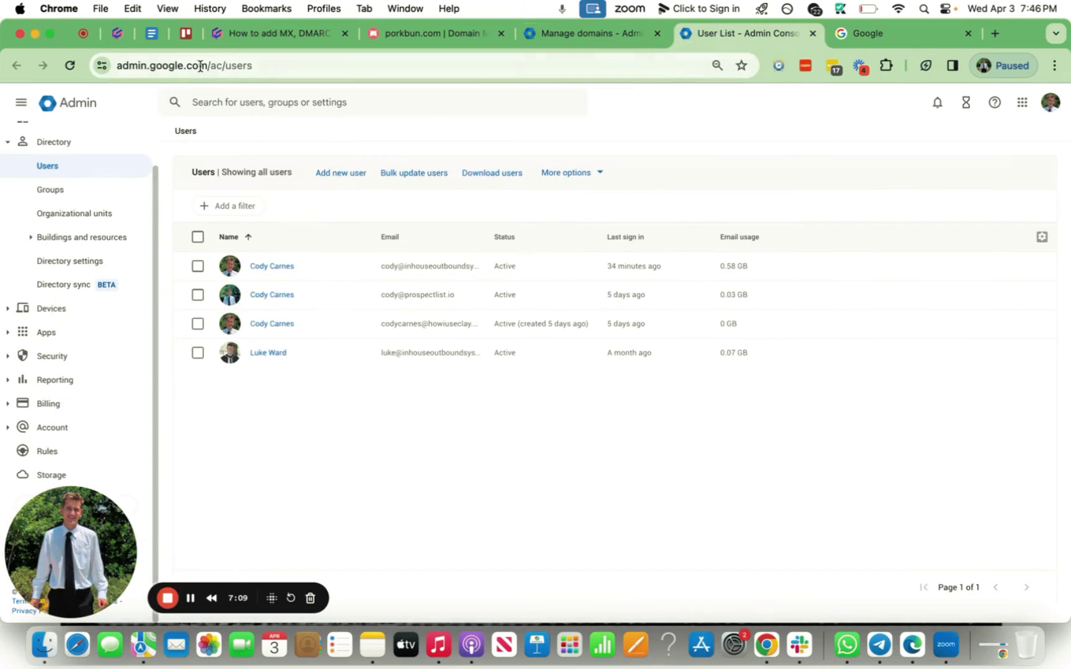
click(268, 113)
text(c)
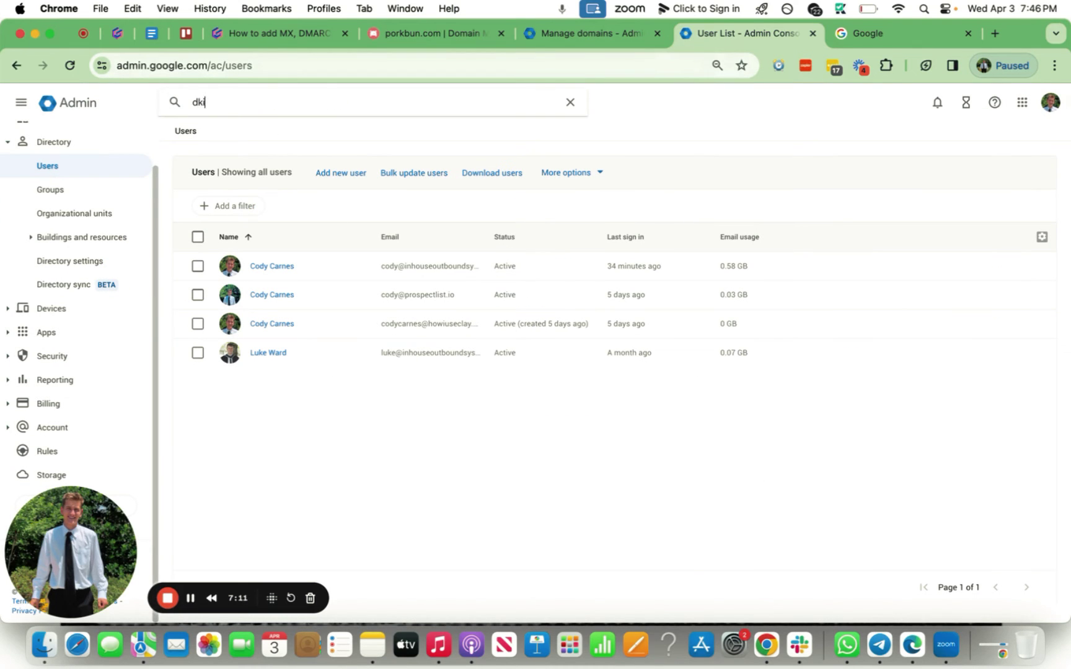
text(kim)
key(Return)
click(248, 33)
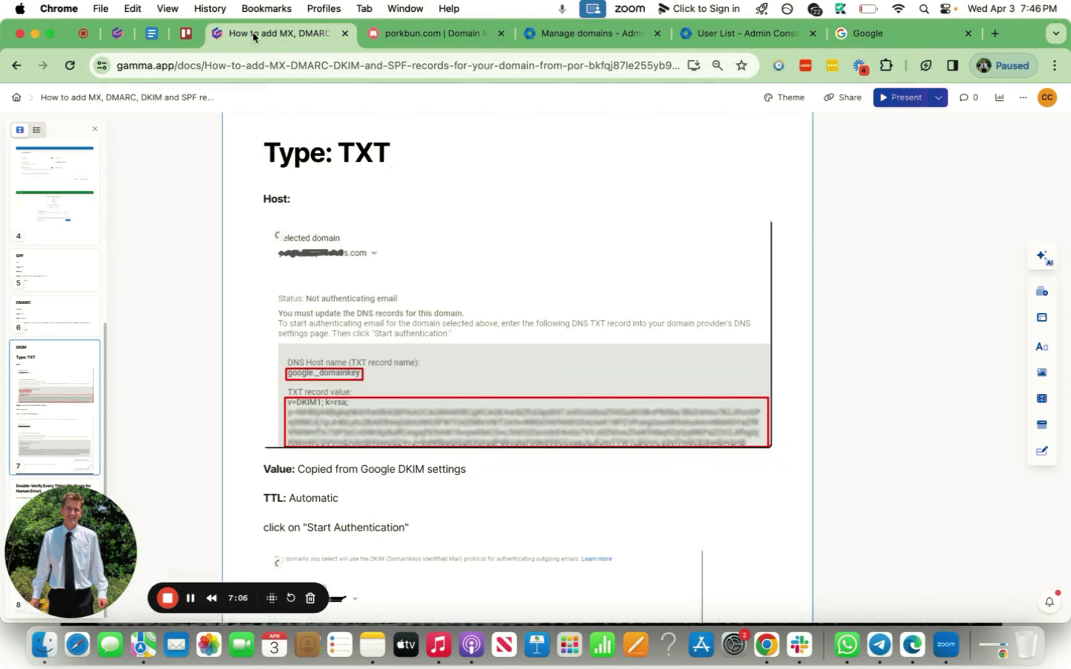
scroll(285, 253, down, 1)
scroll(396, 217, up, 3)
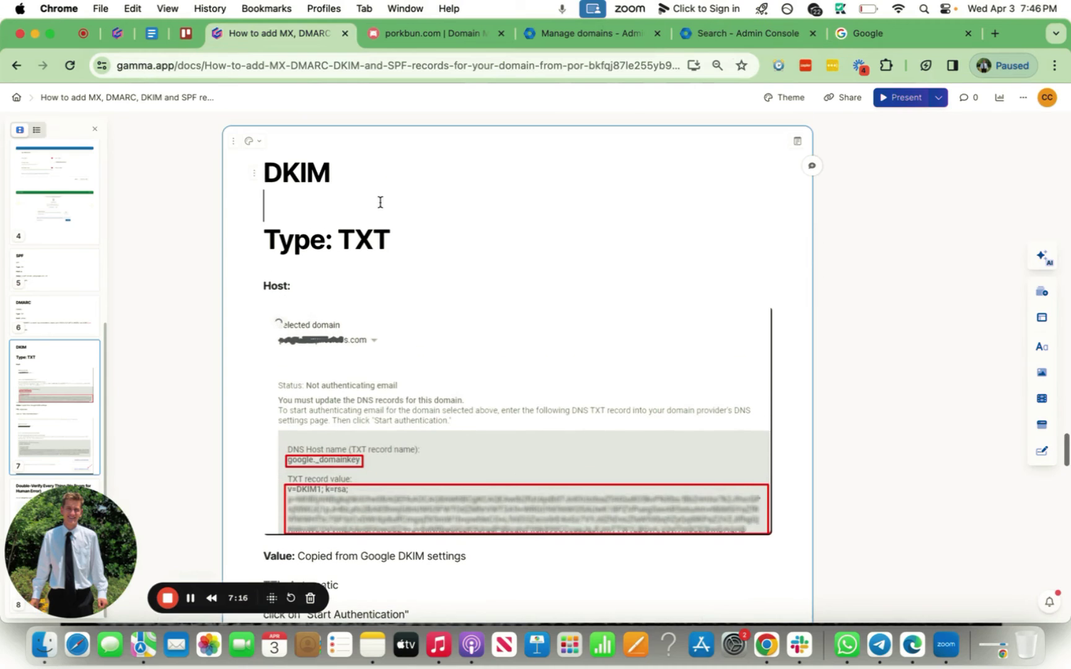
click(743, 34)
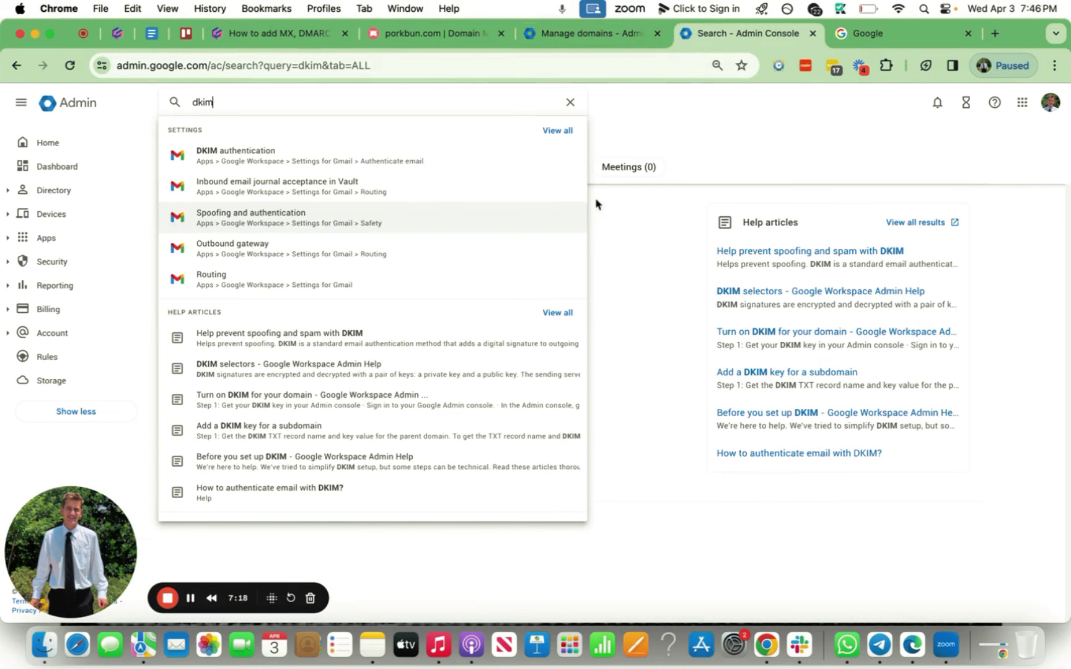
Open DKIM authentication and select usingclay.com as the domain.
click(624, 130)
click(370, 236)
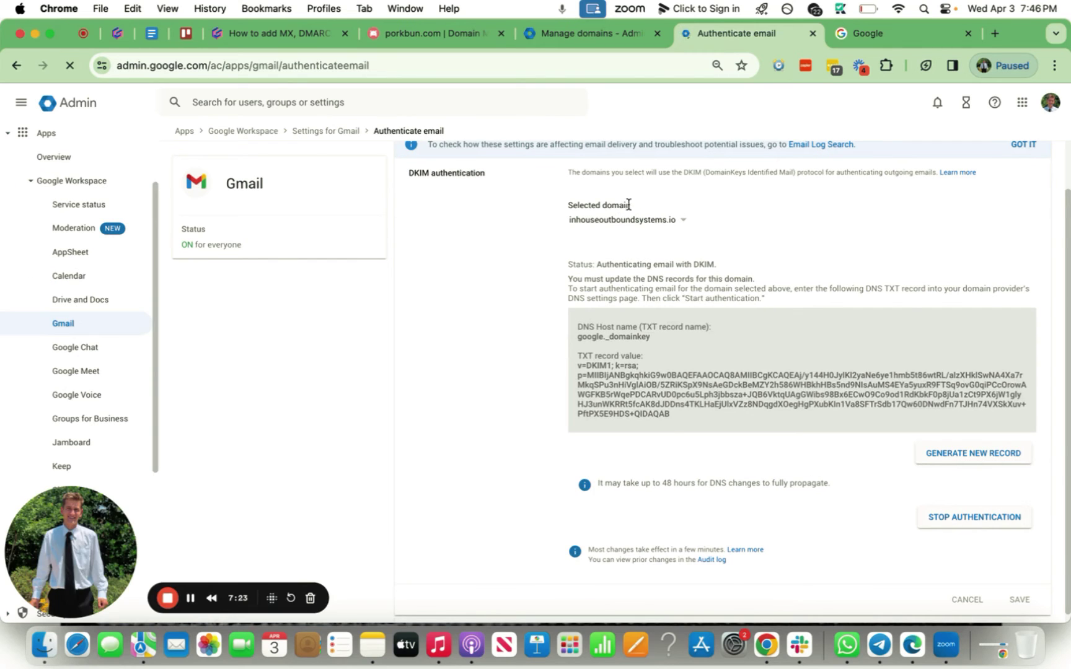
click(681, 224)
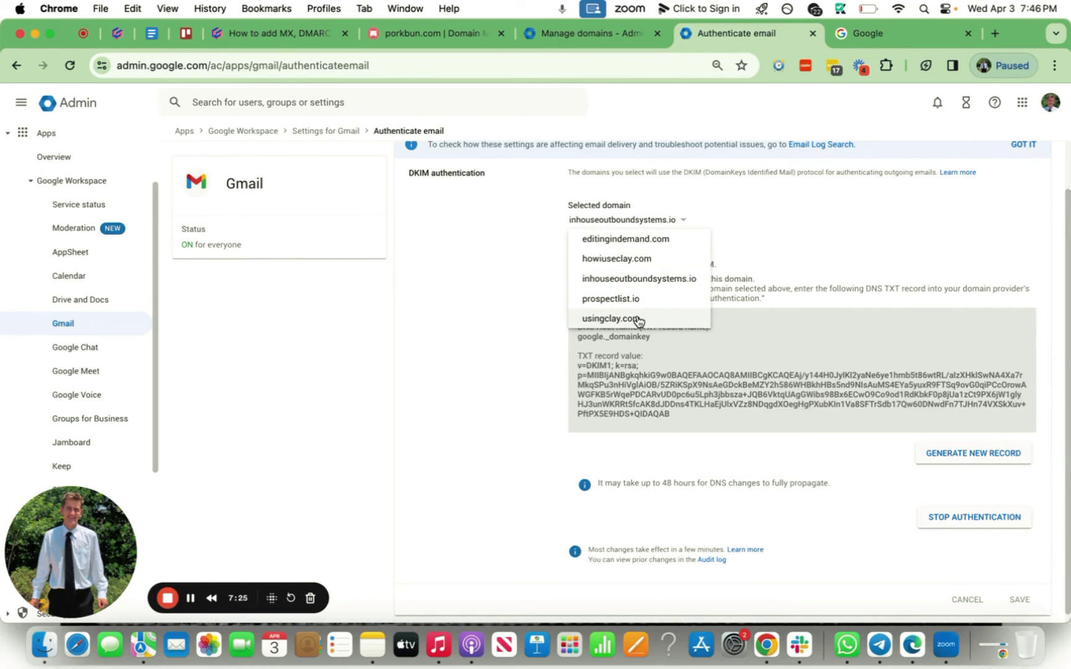
click(599, 314)
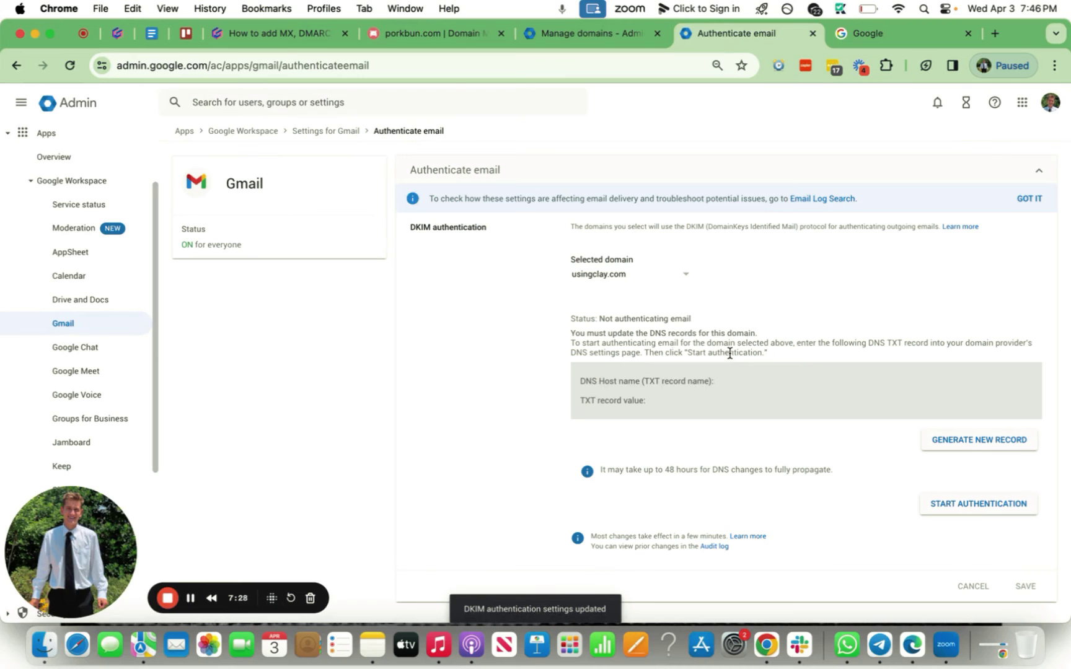
Generate a 2048-bit DKIM key and paste its TXT value into Porkbun's Answer field.
click(970, 445)
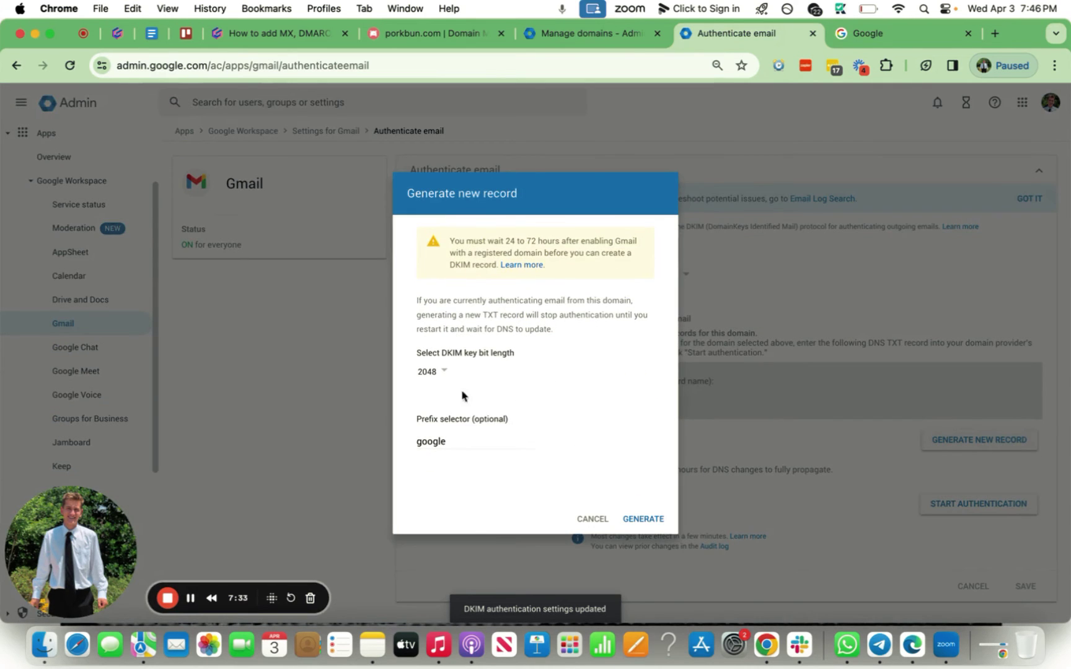
click(644, 519)
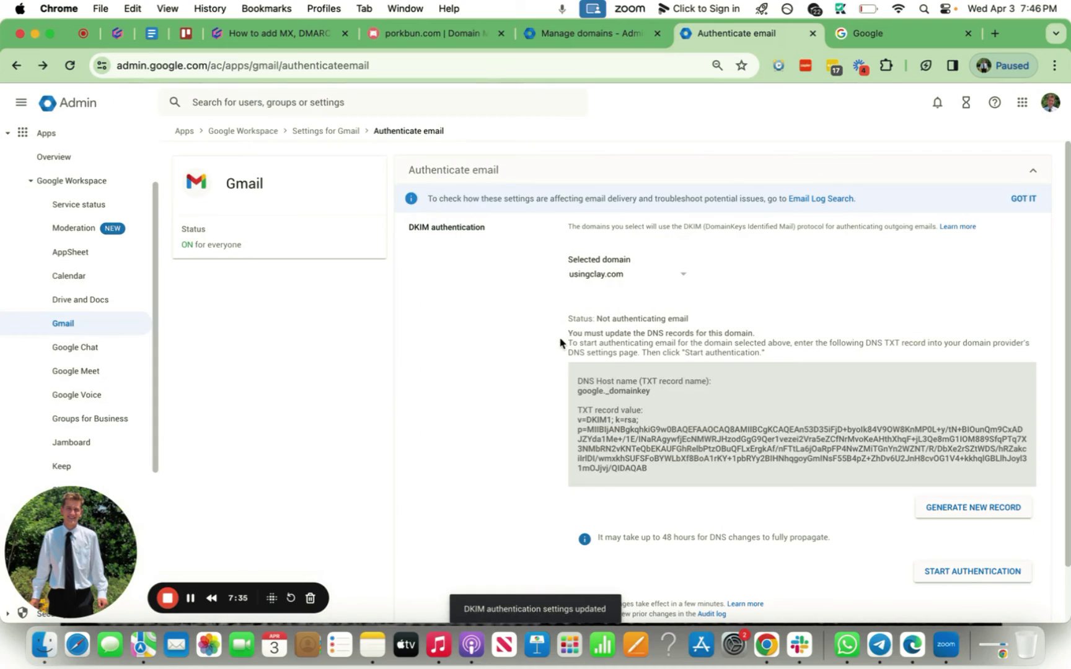
drag(658, 473, 577, 420)
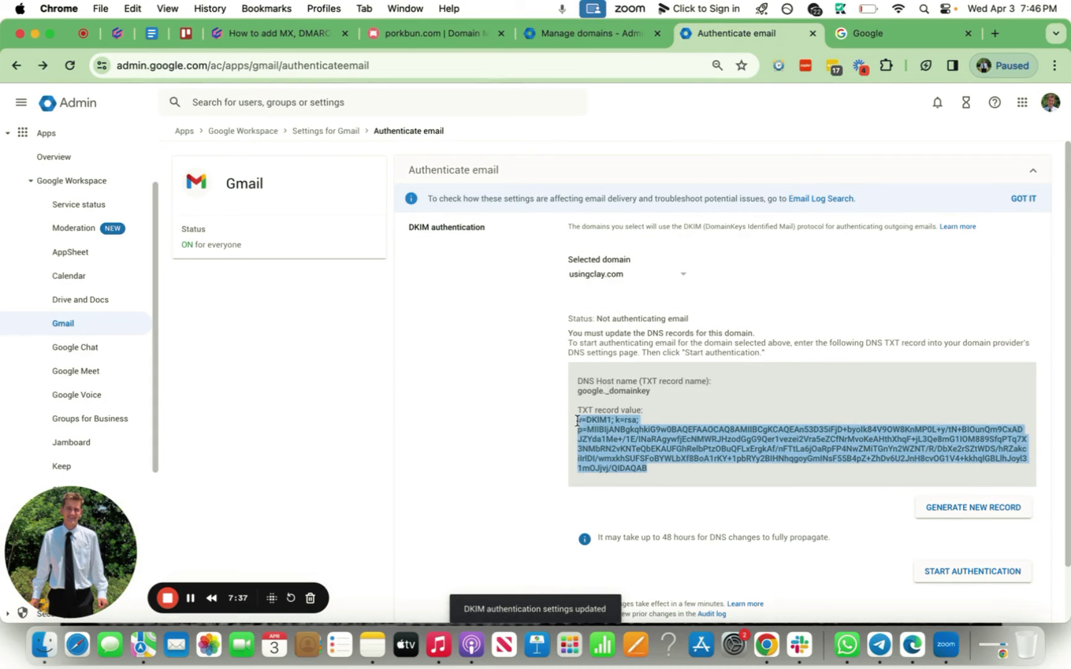
click(464, 37)
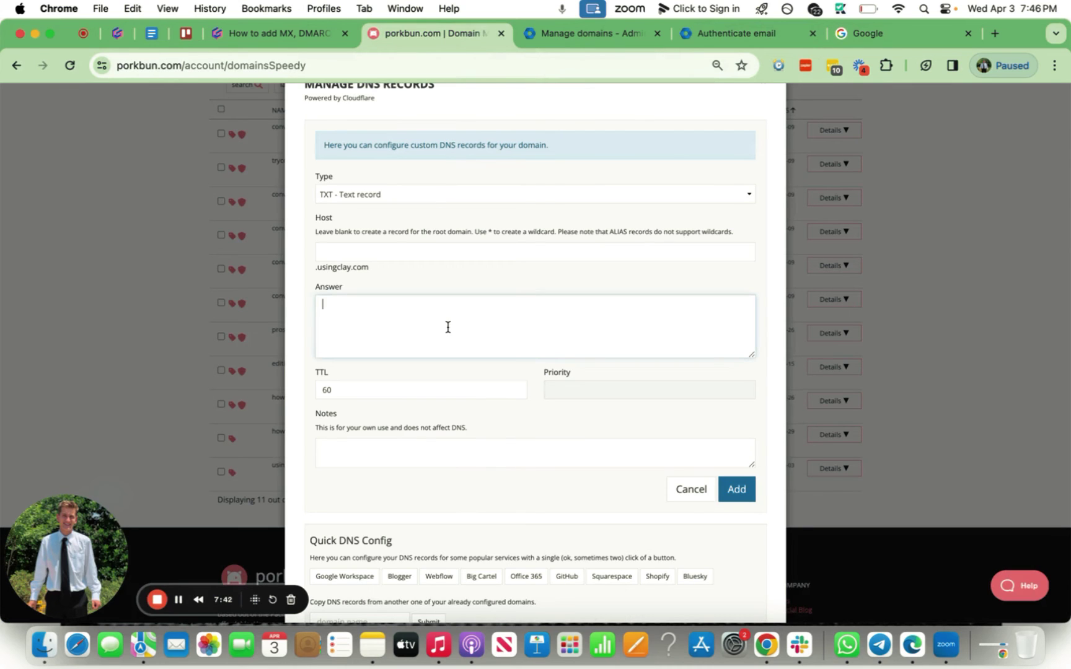
key(super+v)
Set the record host to google._domainkey and add the DKIM TXT record.
click(557, 34)
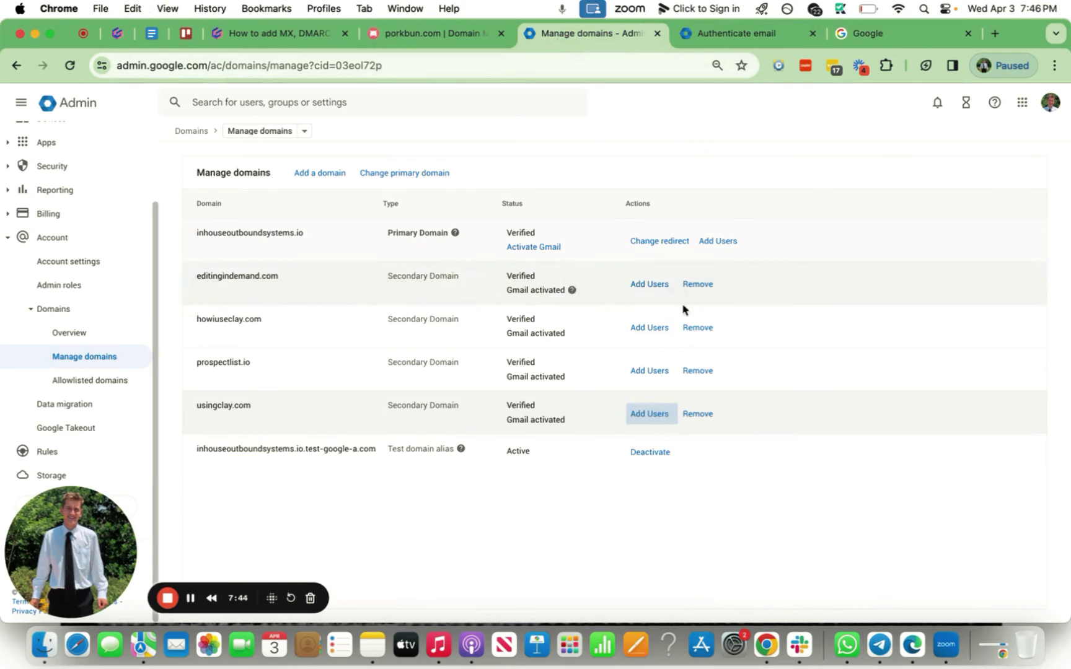
click(694, 36)
drag(656, 396, 583, 392)
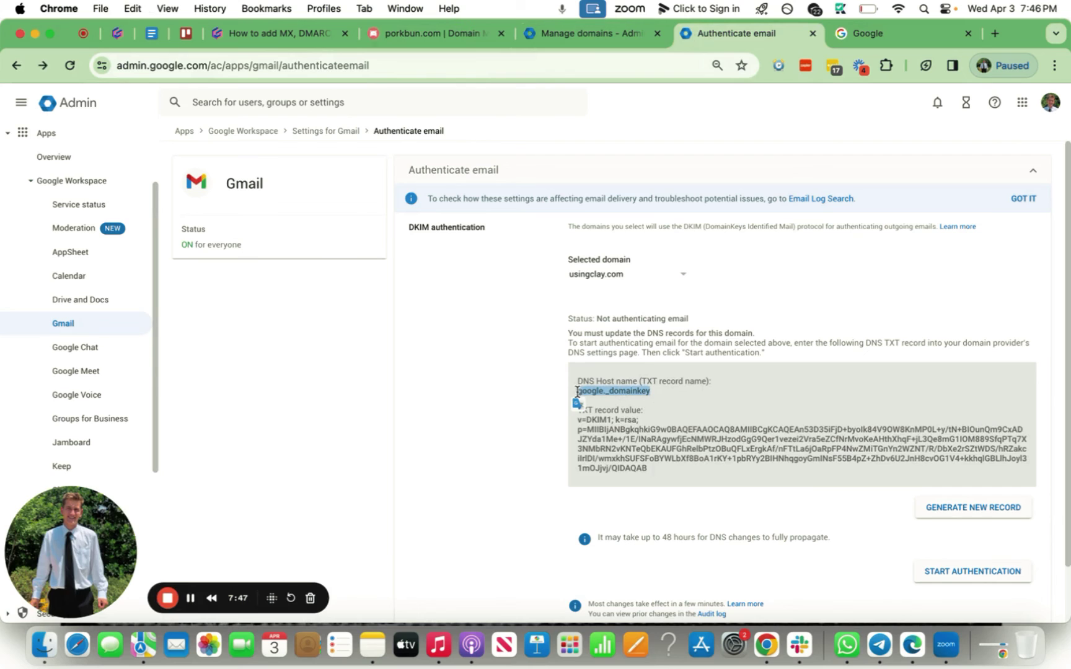
click(461, 37)
click(426, 251)
text(google._domainkey)
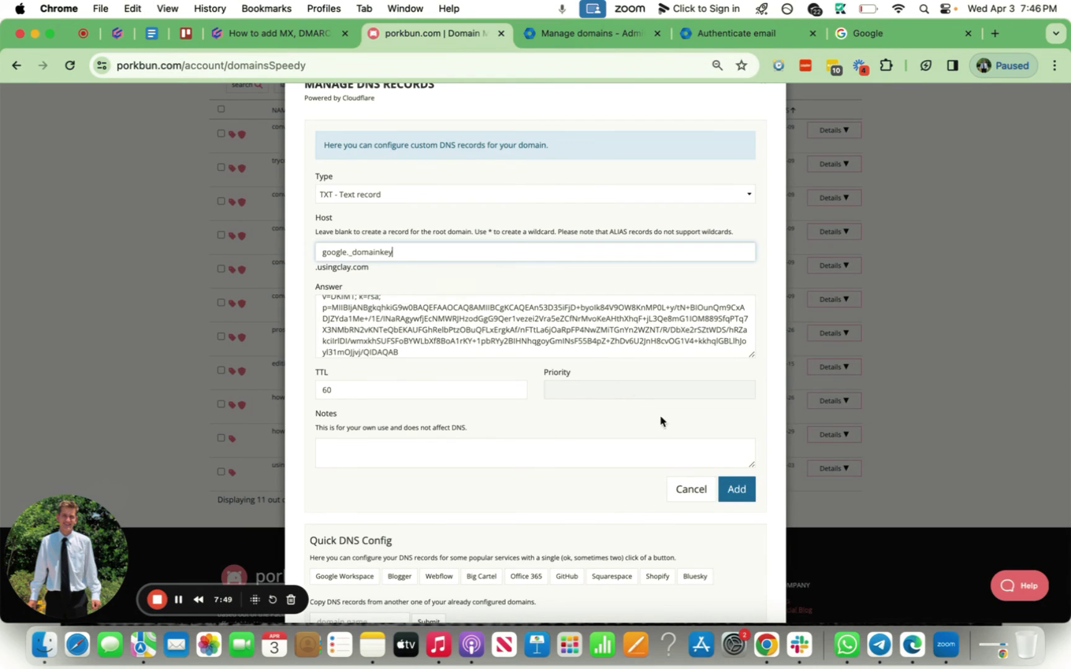
click(735, 489)
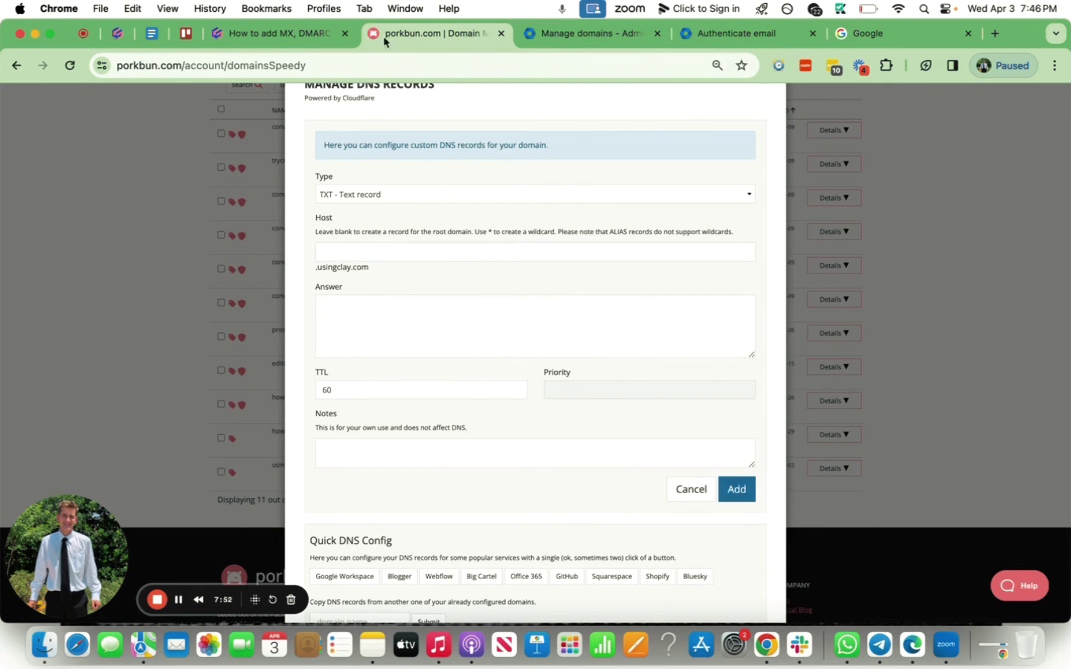
click(278, 33)
scroll(466, 344, down, 6)
Click START AUTHENTICATION for usingclay.com on the DKIM authentication page.
scroll(466, 343, down, 5)
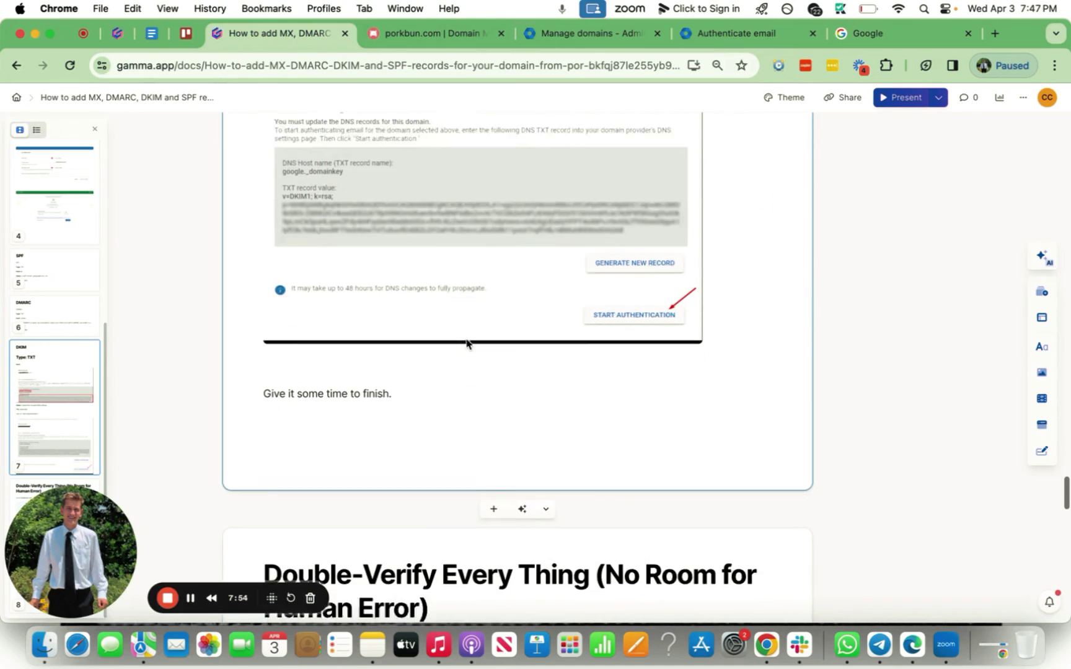
scroll(468, 342, up, 3)
click(734, 33)
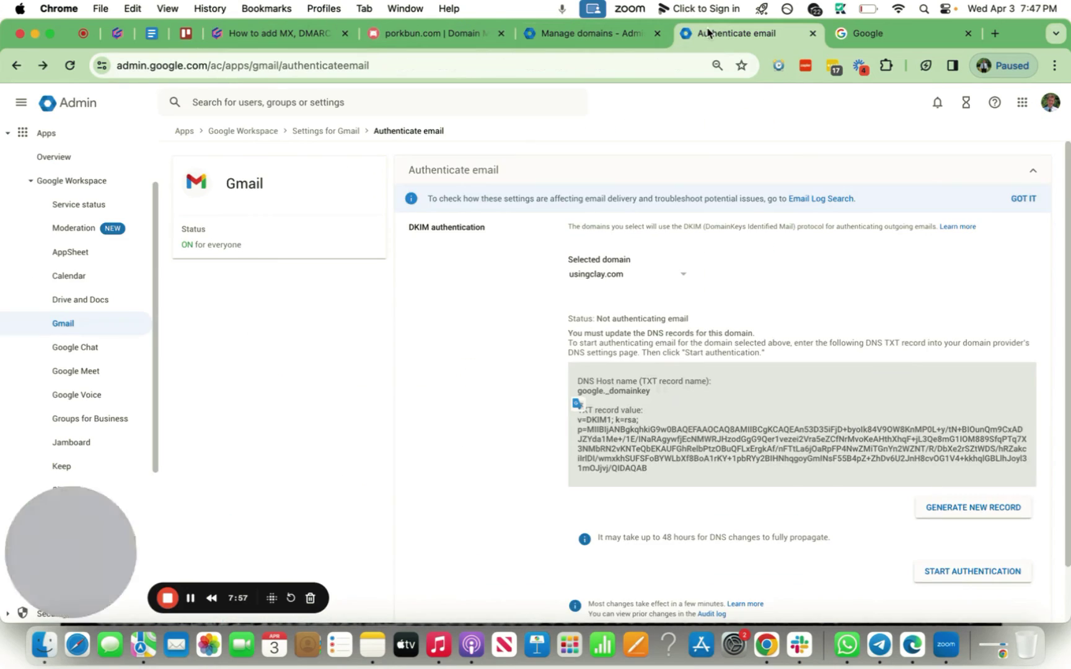
scroll(863, 596, down, 2)
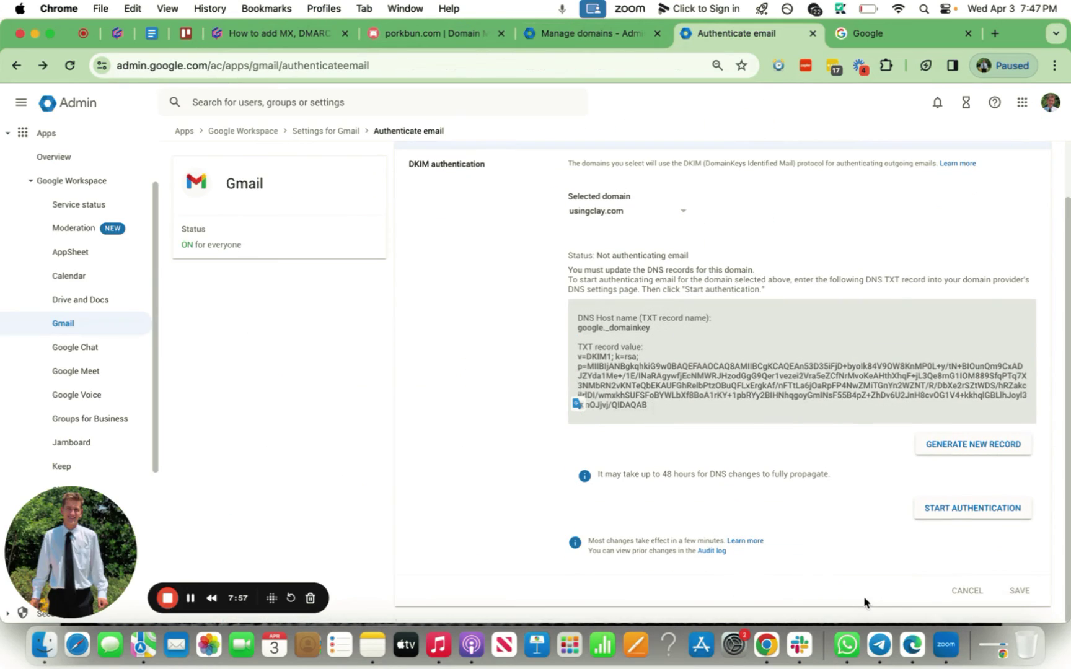
click(946, 518)
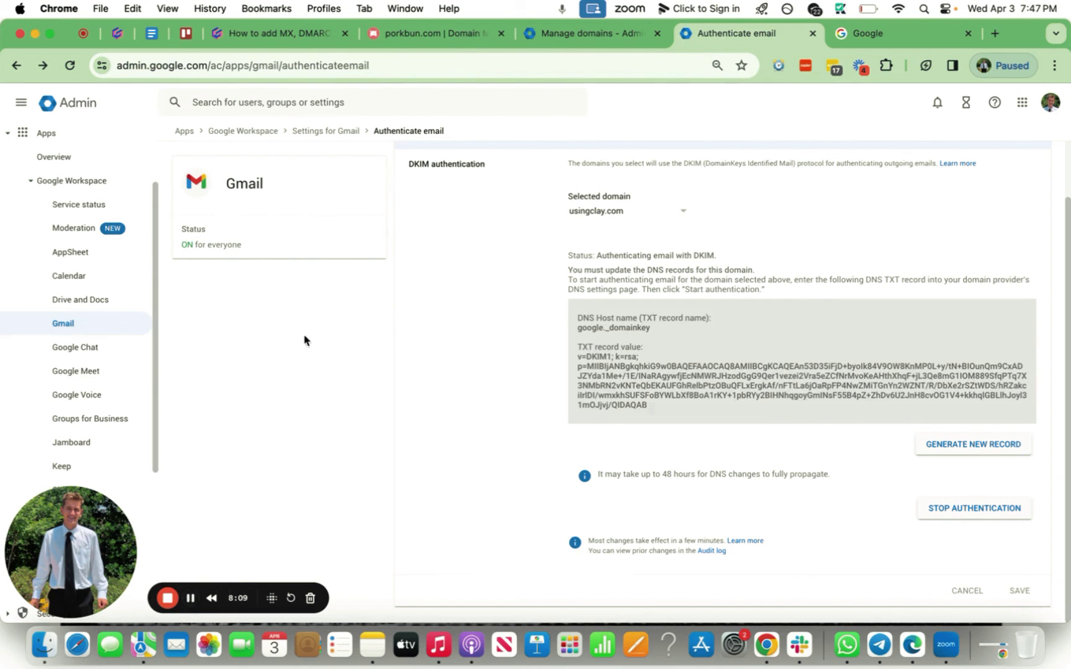
Read through the guide's MailGenius double-verify steps, then scroll back to its title page.
click(290, 34)
scroll(400, 172, up, 5)
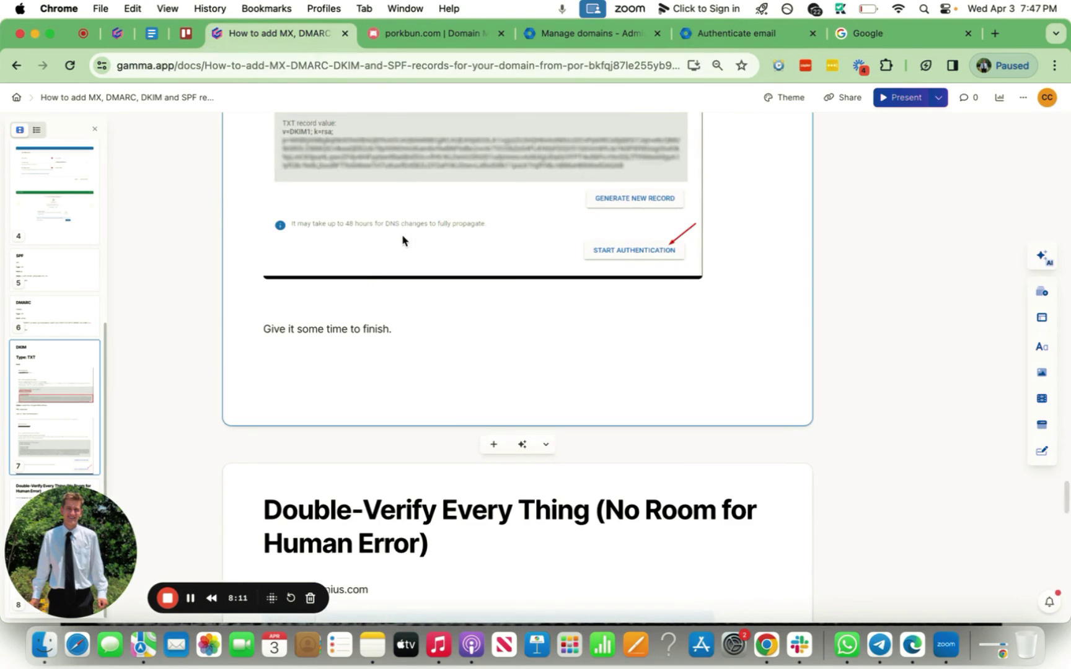
scroll(402, 240, up, 9)
scroll(402, 239, down, 4)
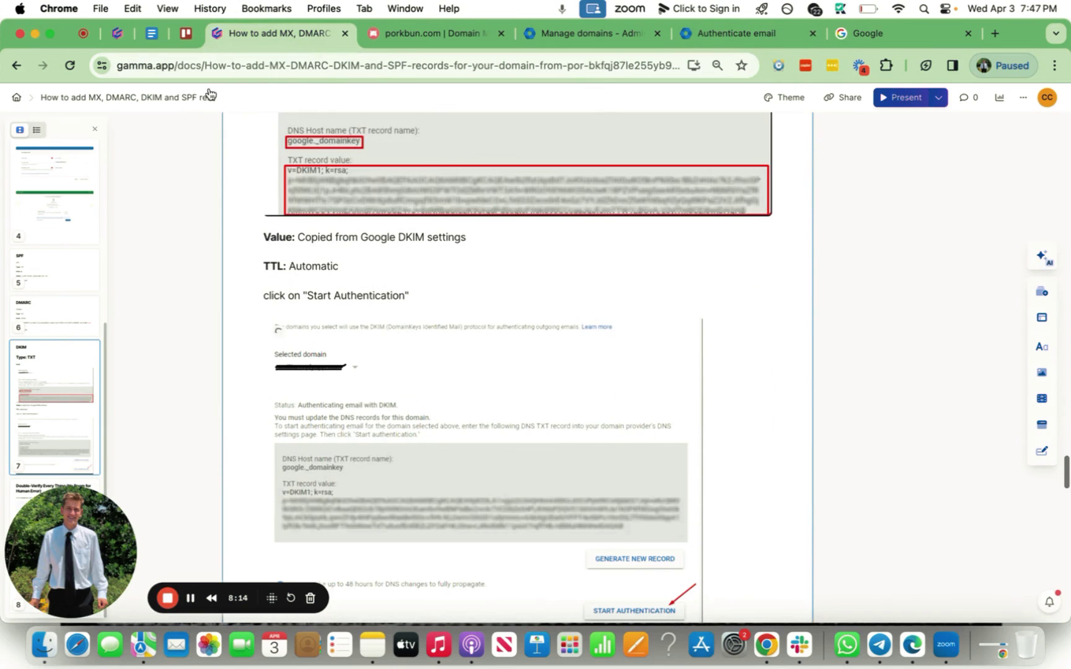
scroll(387, 301, down, 9)
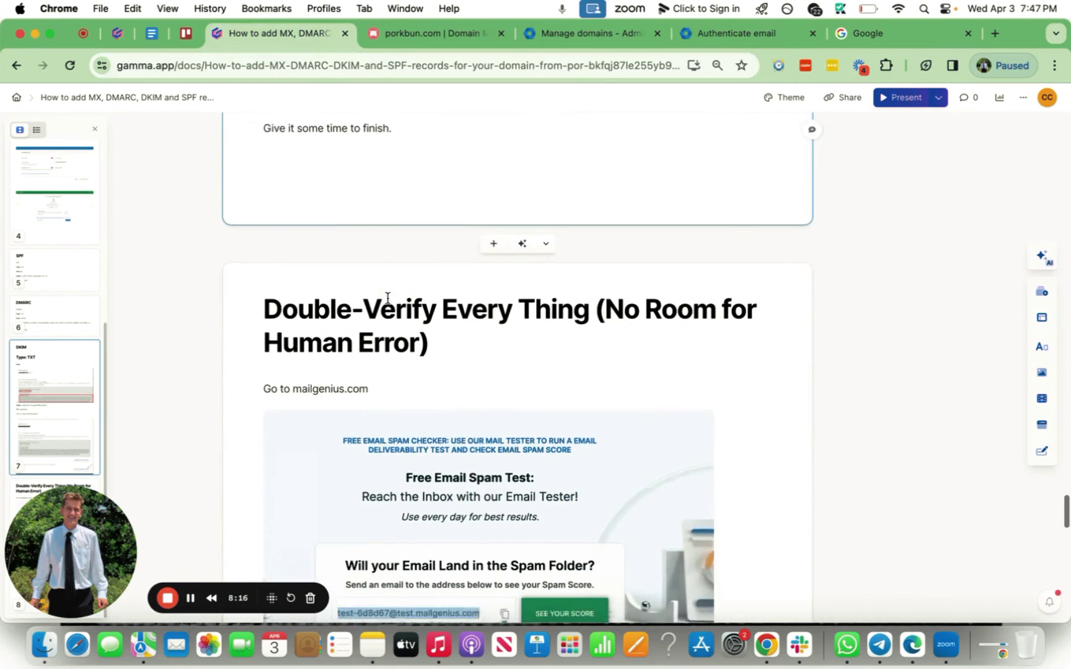
scroll(387, 298, down, 2)
drag(375, 281, 307, 277)
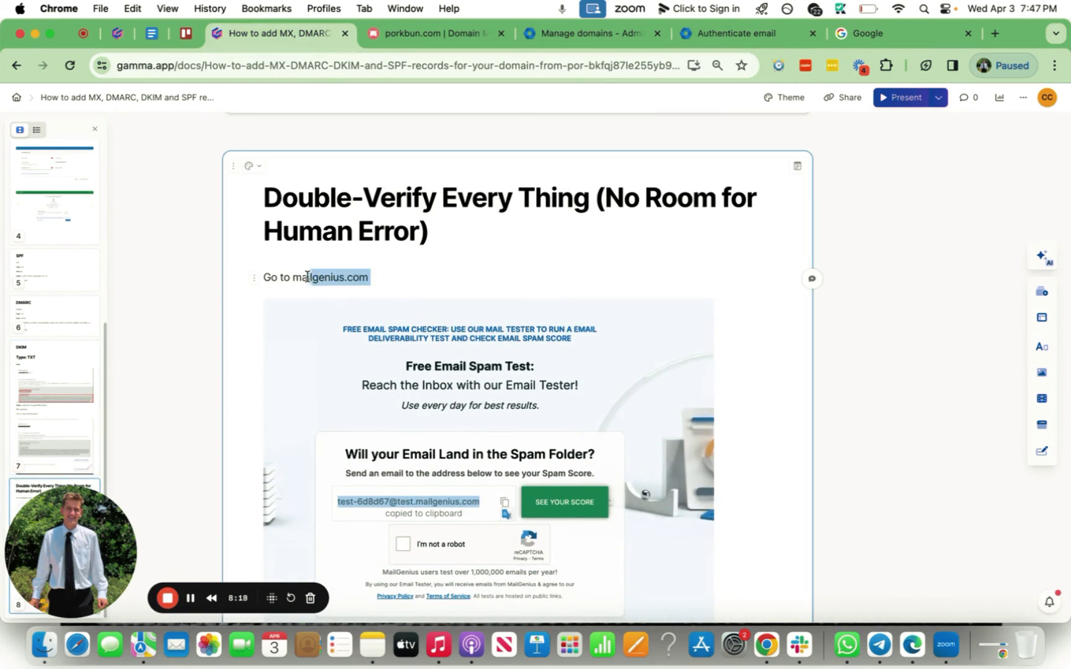
click(431, 281)
scroll(432, 282, down, 1)
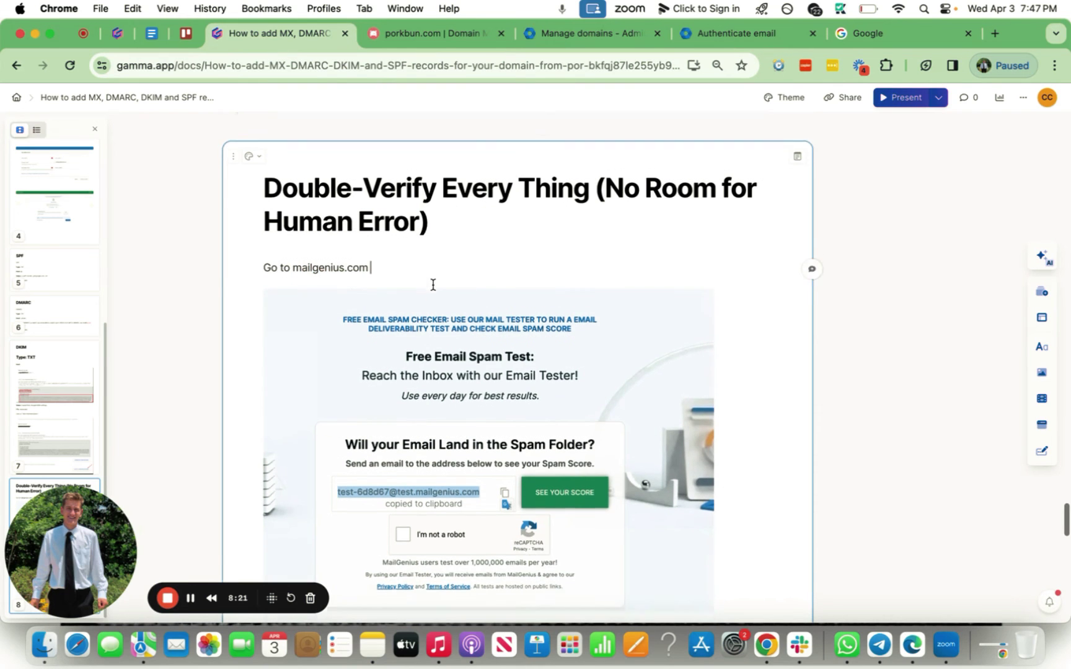
drag(293, 239, 438, 237)
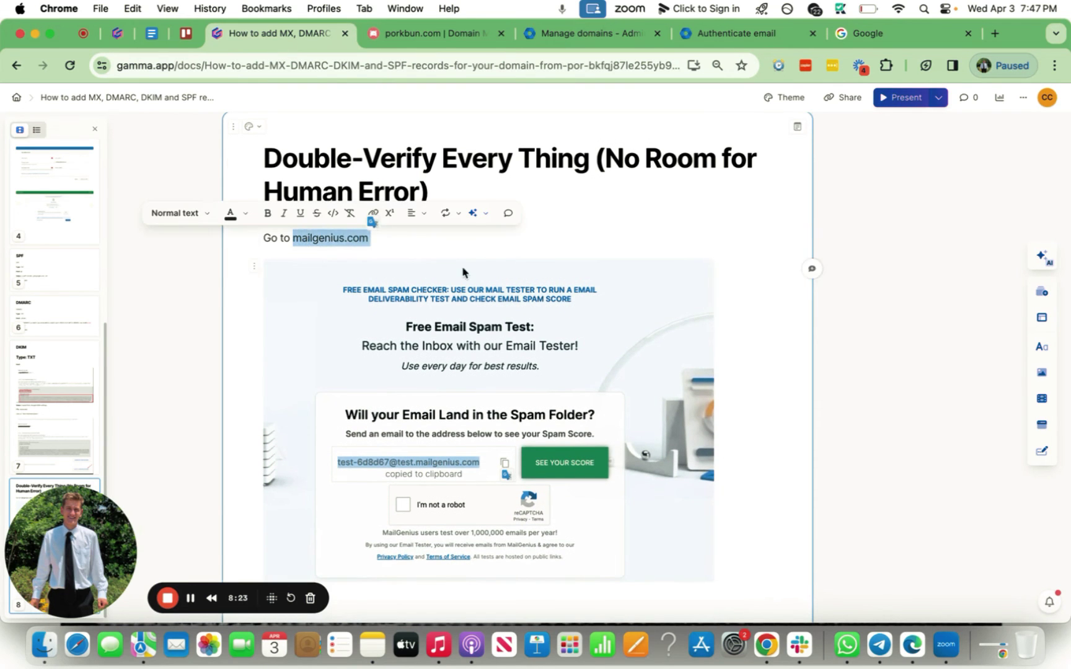
scroll(518, 373, down, 3)
scroll(531, 422, down, 15)
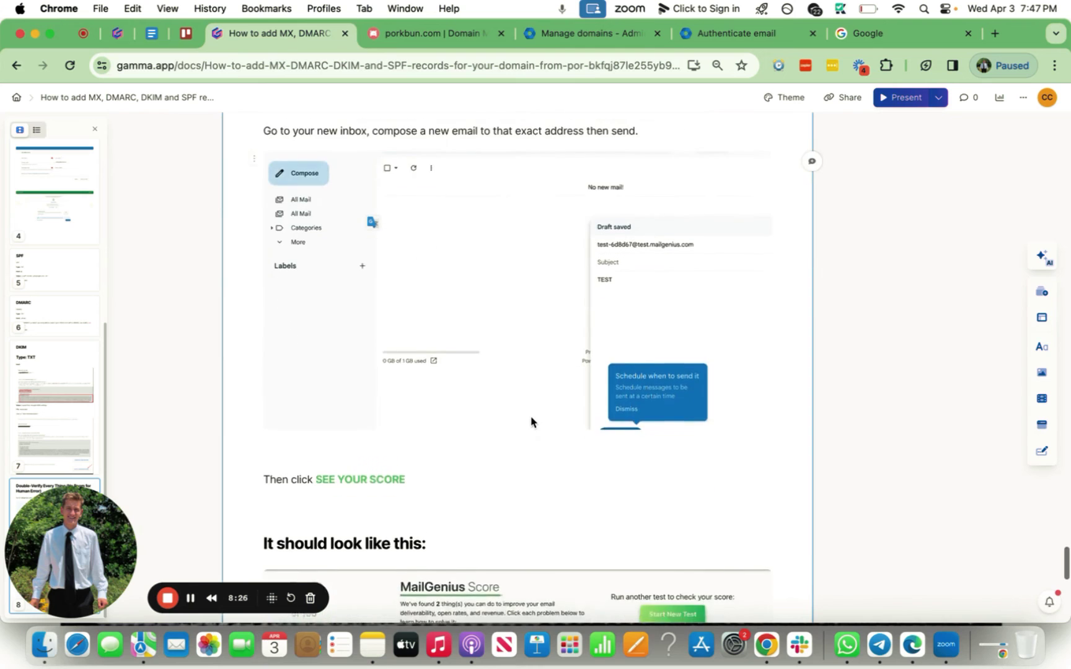
scroll(420, 324, up, 2)
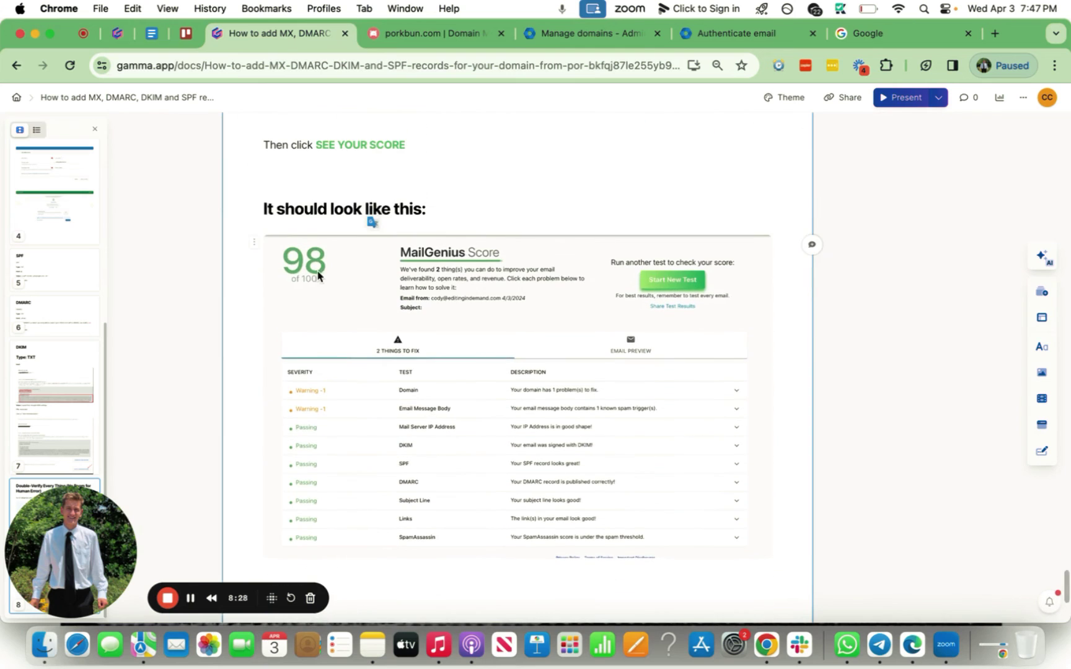
scroll(370, 489, down, 2)
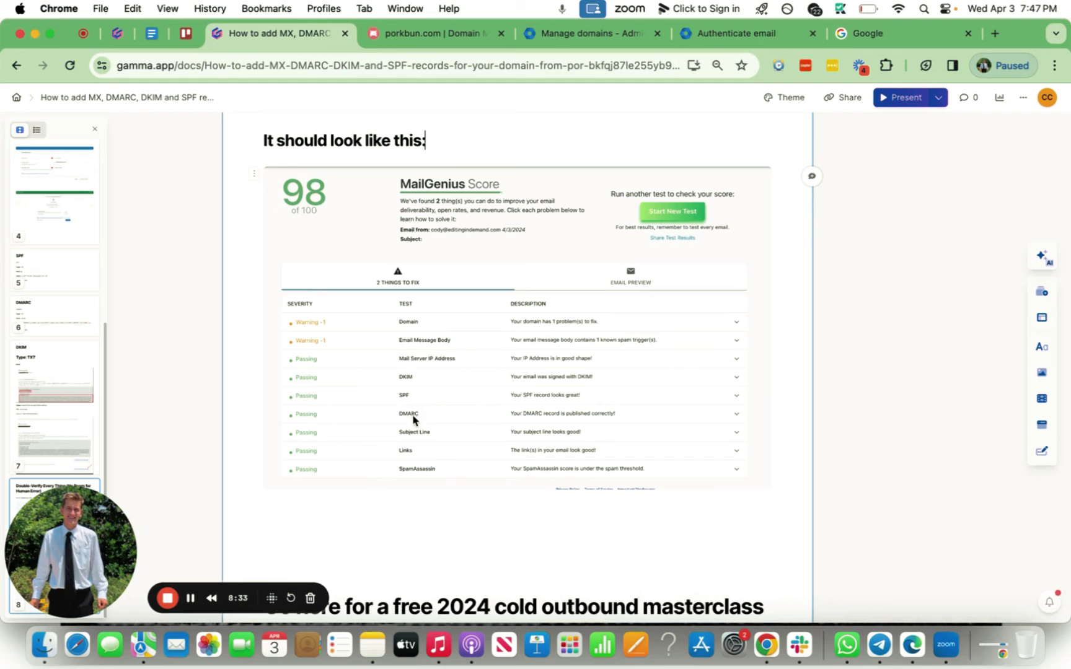
scroll(430, 415, up, 1)
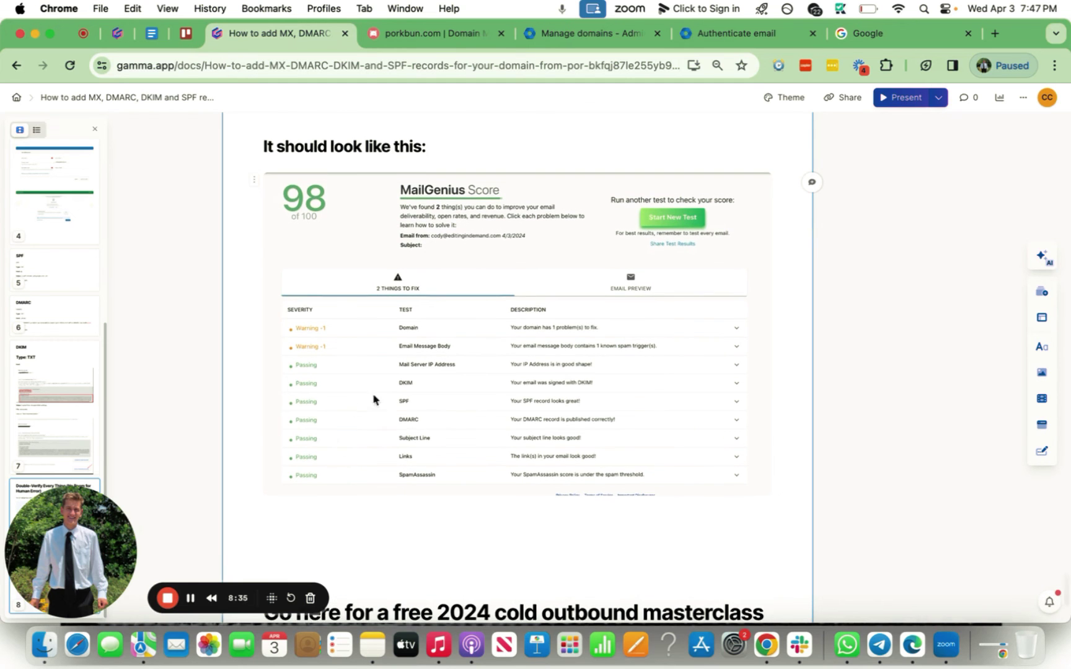
scroll(383, 390, up, 15)
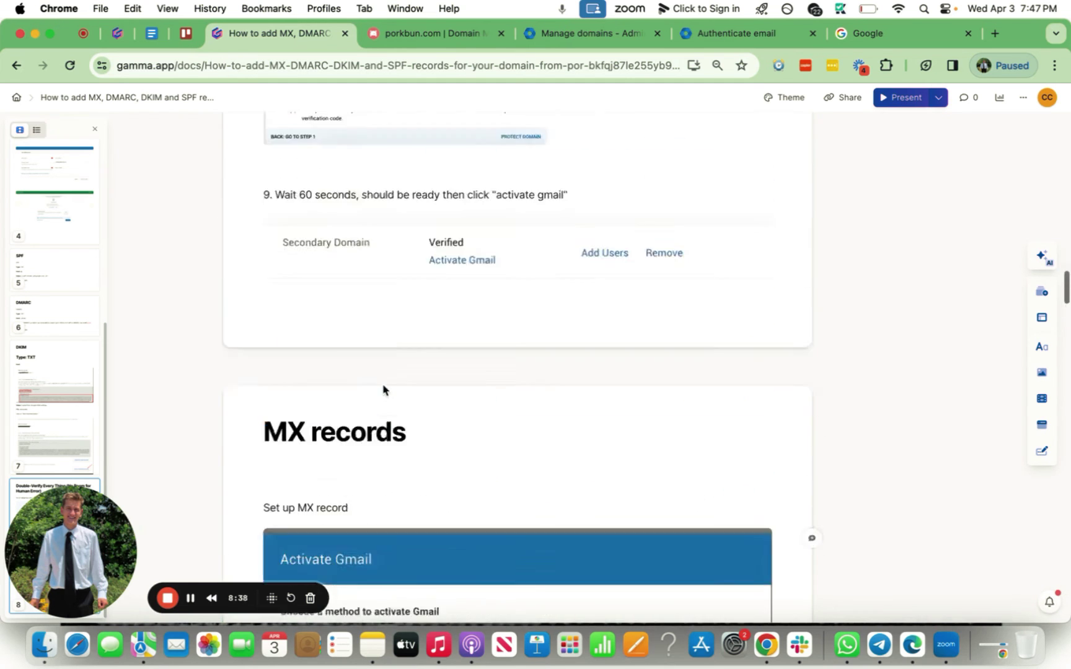
scroll(383, 390, up, 15)
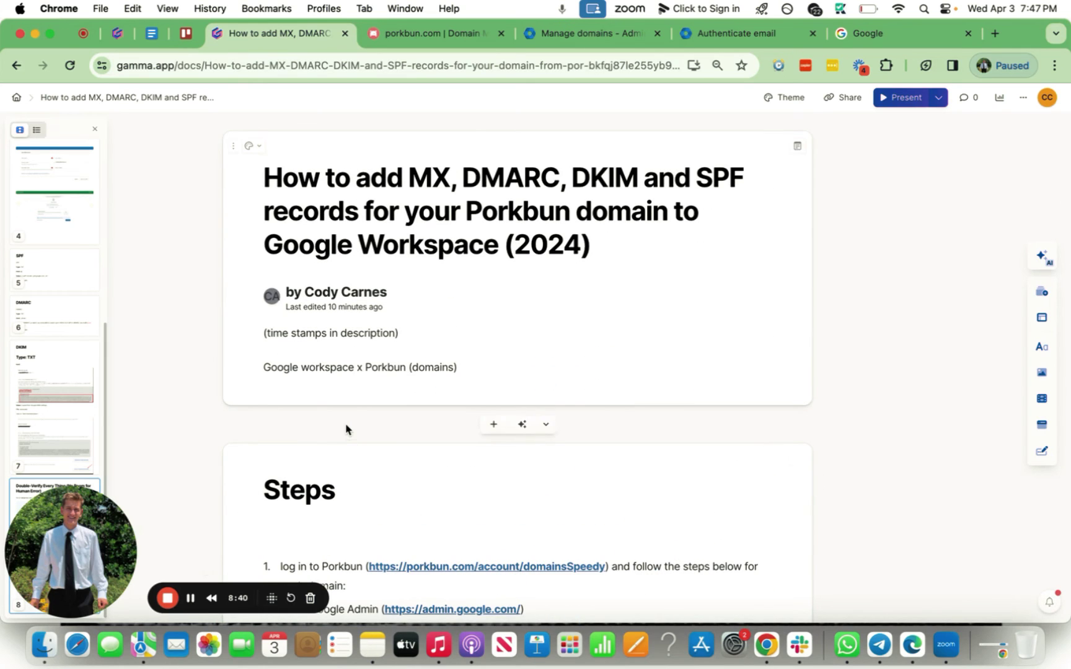